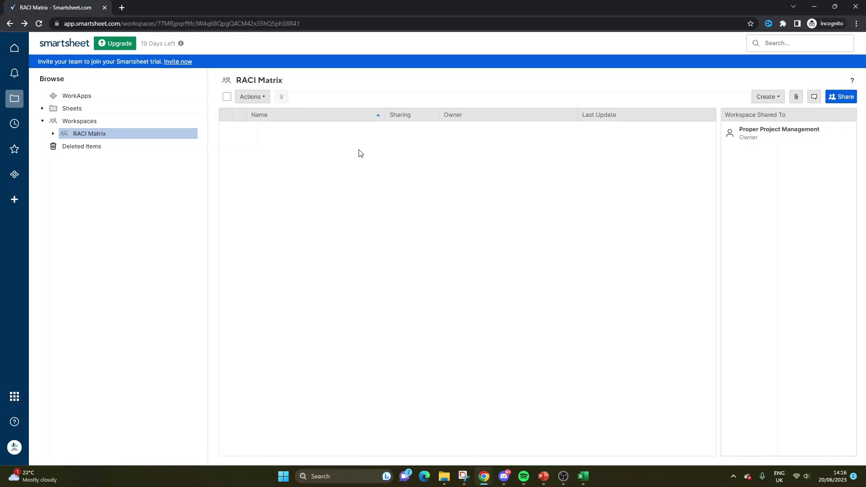
- Bring up the create menu in the empty RACI Matrix workspace list
right_click(342, 152)
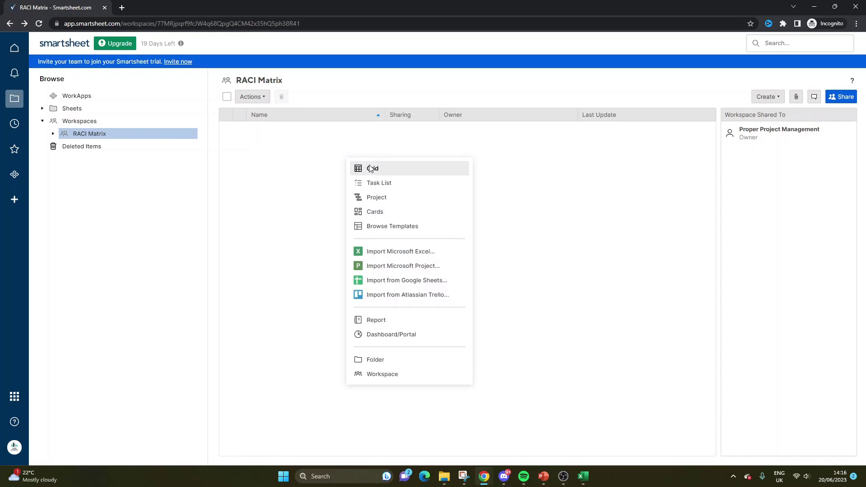
- Create a blank Grid sheet named 'RACI Matrix' and open it
left_click(381, 170)
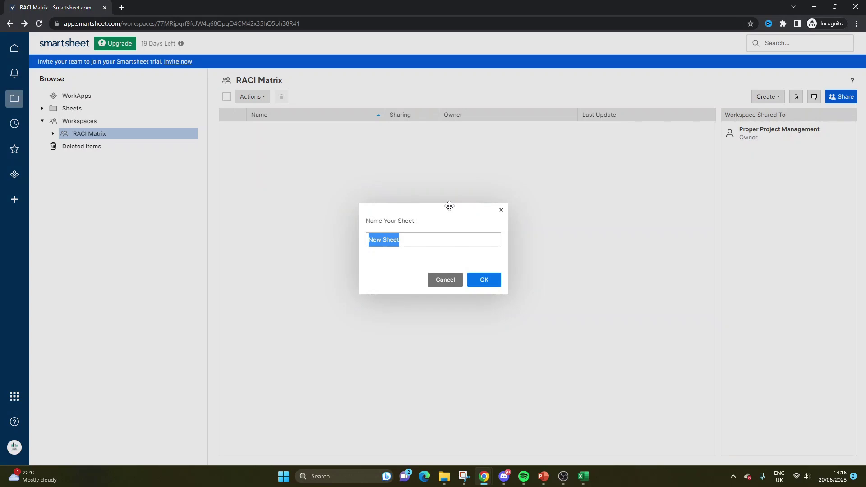
type("RACI Matrix")
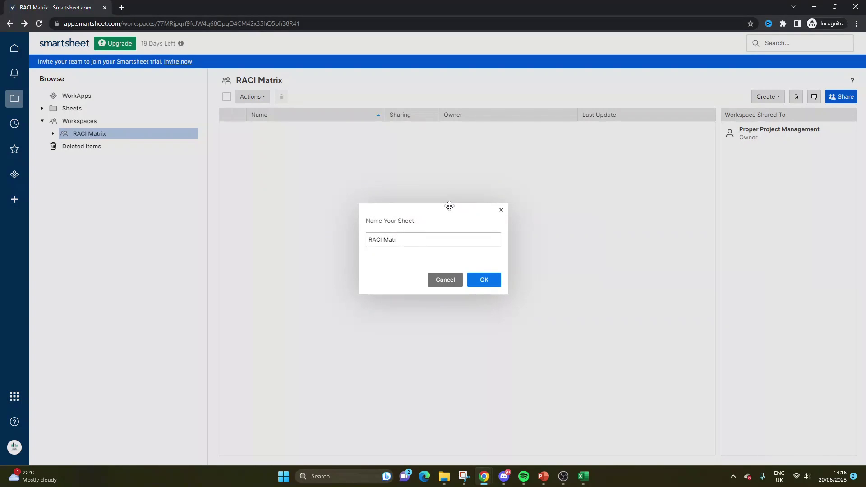
left_click(473, 278)
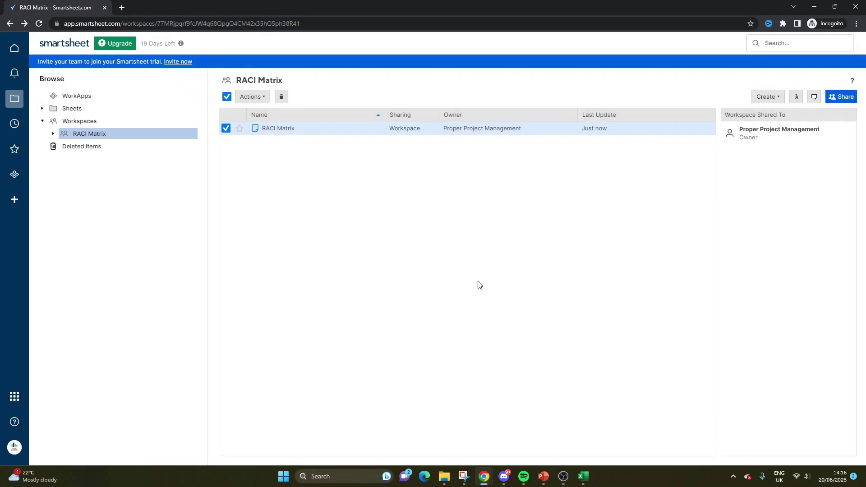
left_click(284, 130)
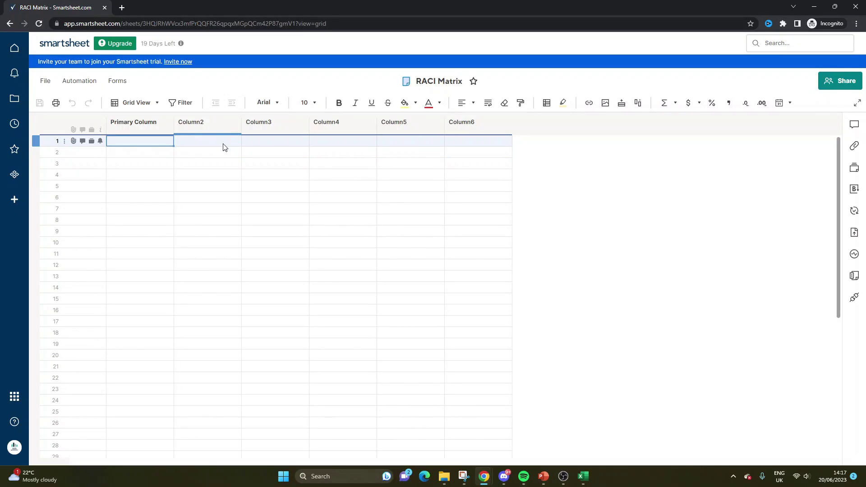
- Rename the Primary Column to 'Deliverable/Task'
left_click(140, 129)
double_click(140, 128)
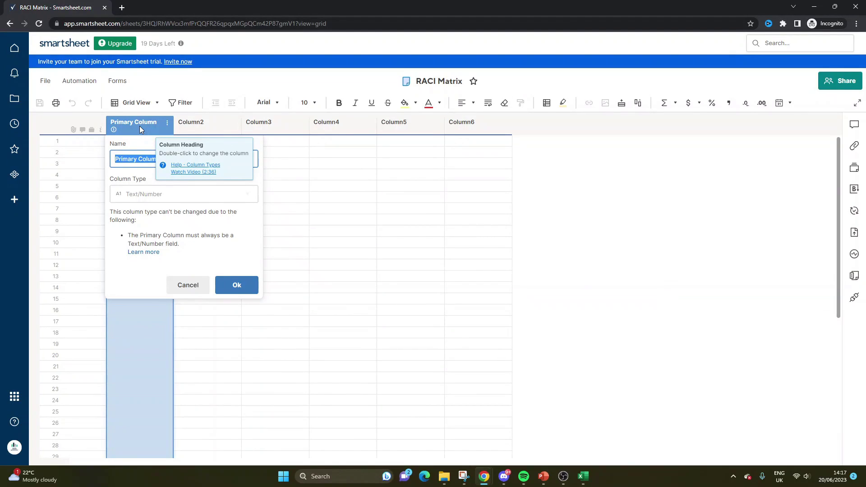
type("Deliverable/Ta")
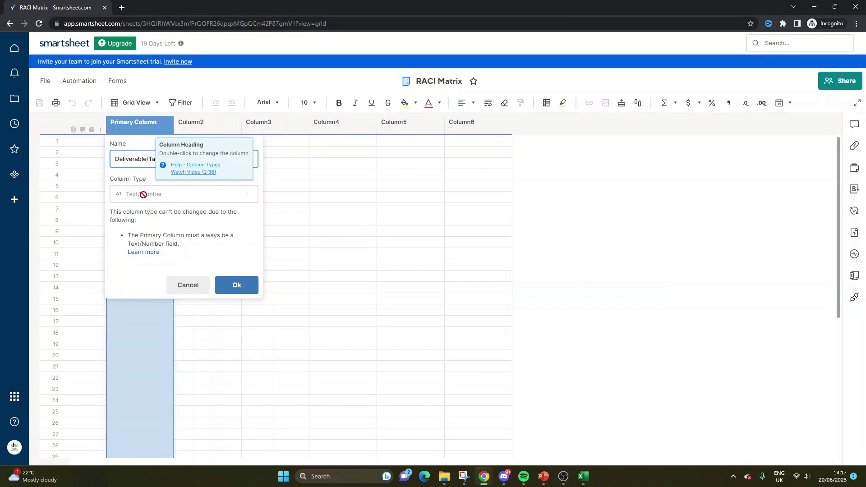
left_click(236, 282)
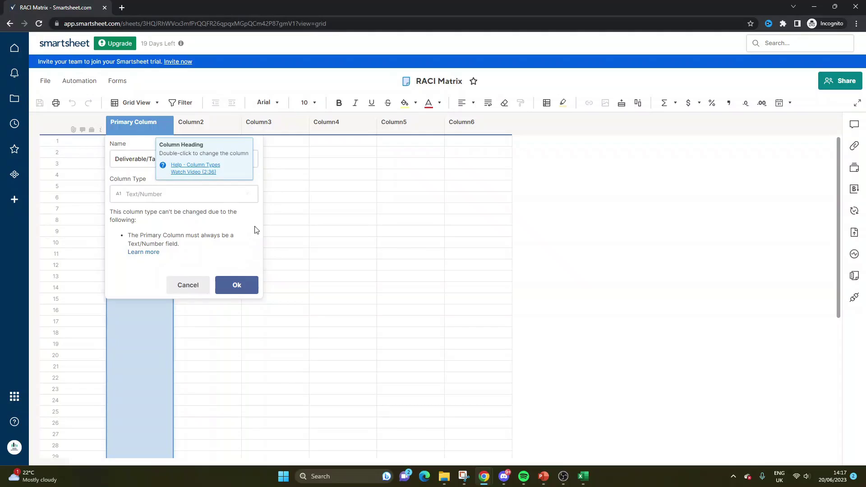
left_click(270, 208)
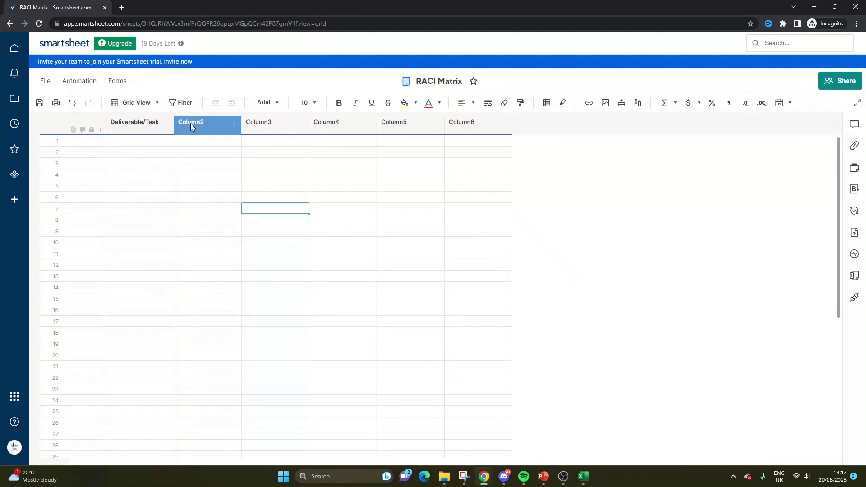
- Make Column2 a Priority dropdown restricted to Low, Medium and High
double_click(190, 123)
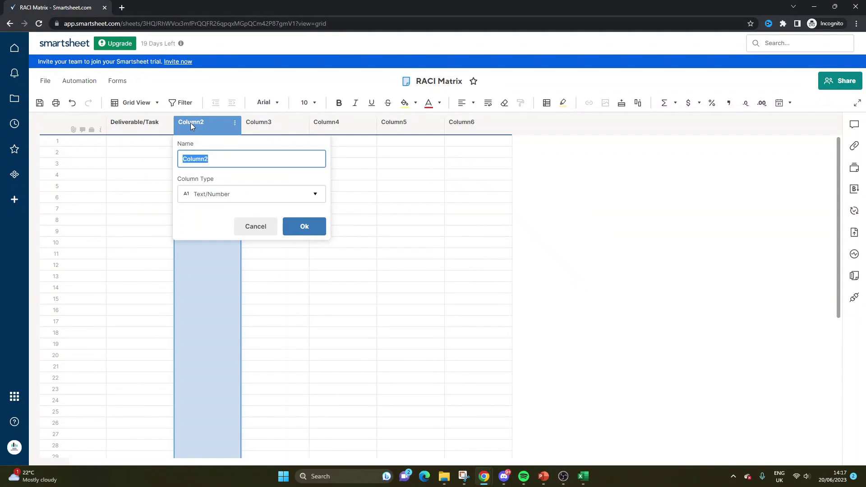
type("Priority")
left_click(271, 195)
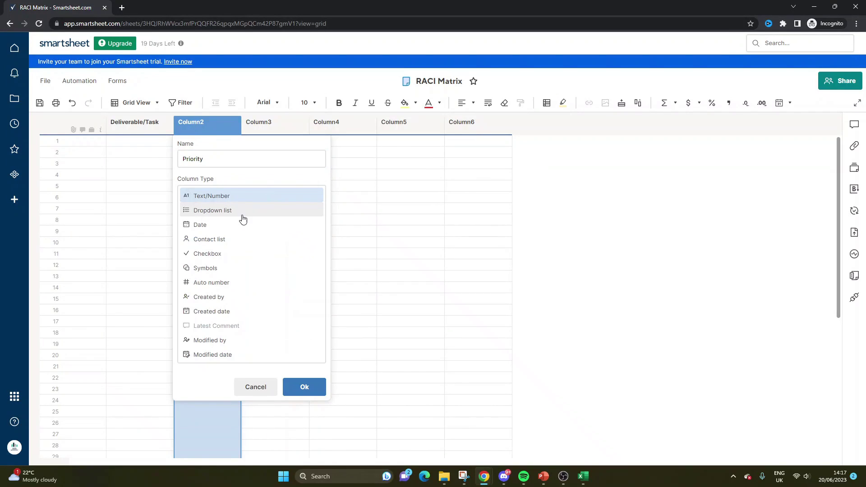
left_click(242, 211)
left_click(229, 287)
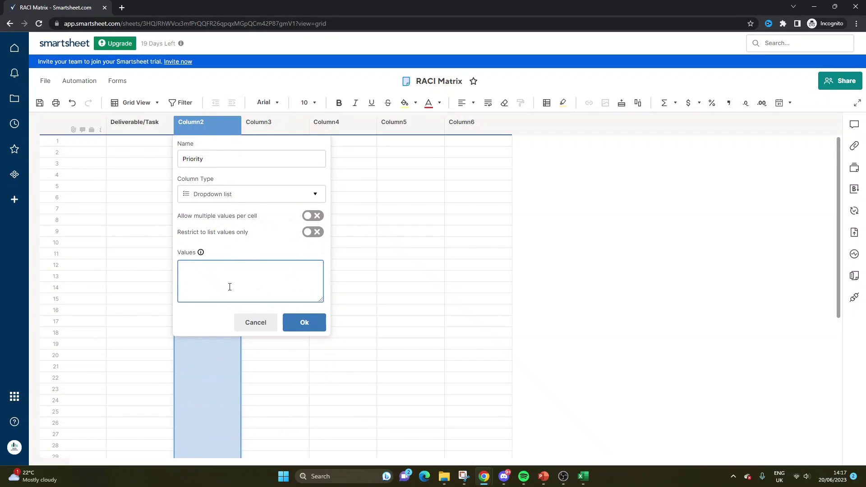
type("Low")
key("Return")
type("Medium ")
type("High")
left_click(317, 233)
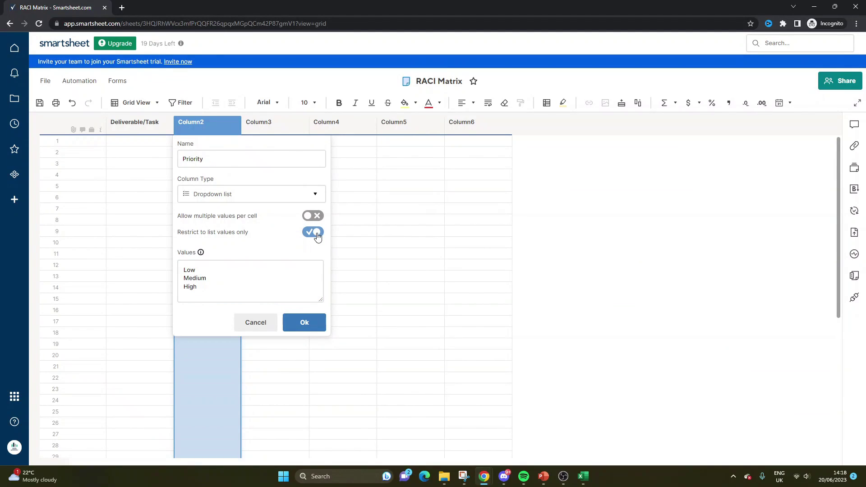
left_click(303, 323)
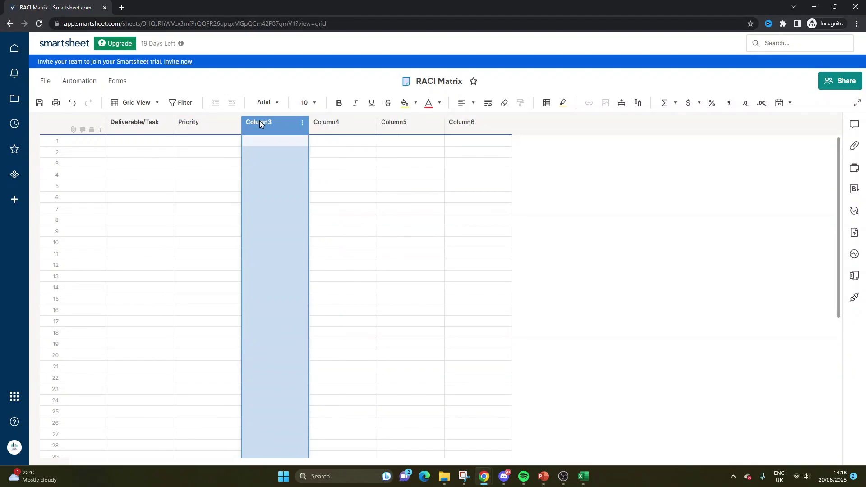
- Rename Column3 to 'Status' as a dropdown column restricted to list values
double_click(259, 122)
type("Sta")
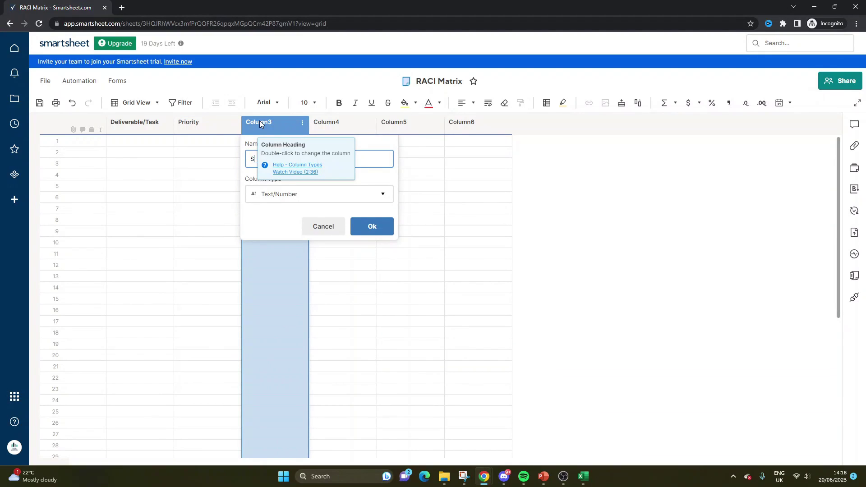
left_click(303, 194)
left_click(299, 211)
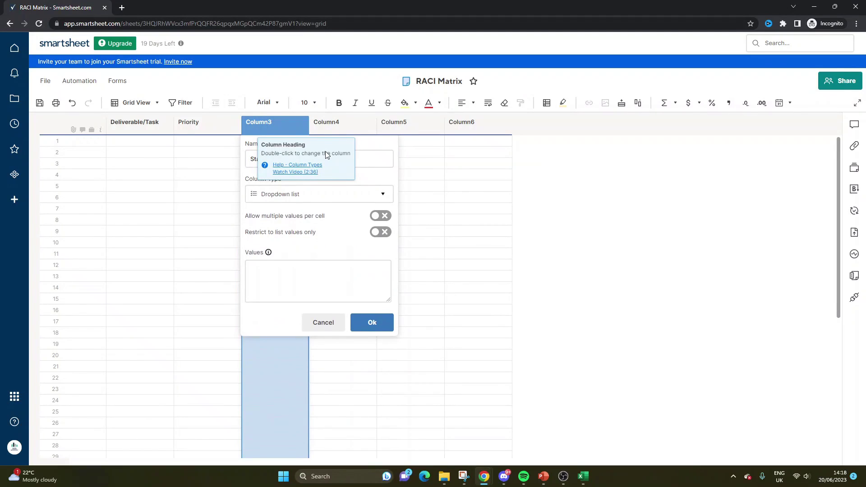
key("Escape")
left_click(299, 160)
left_click(270, 120)
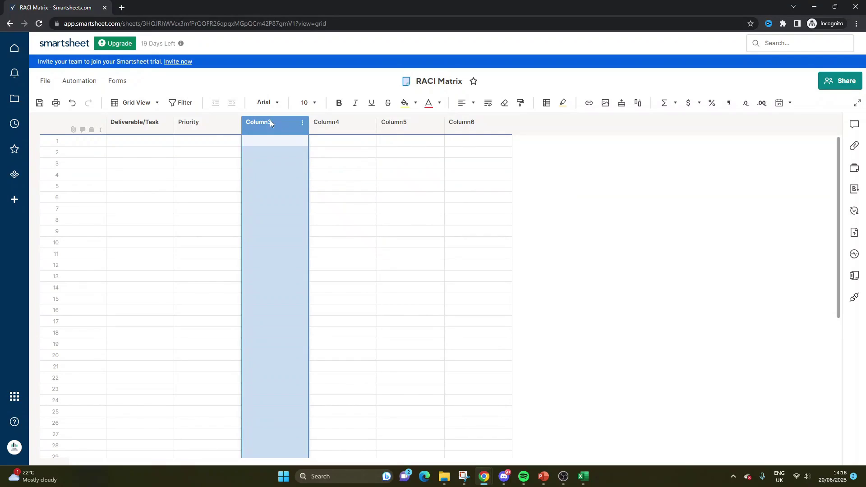
double_click(268, 121)
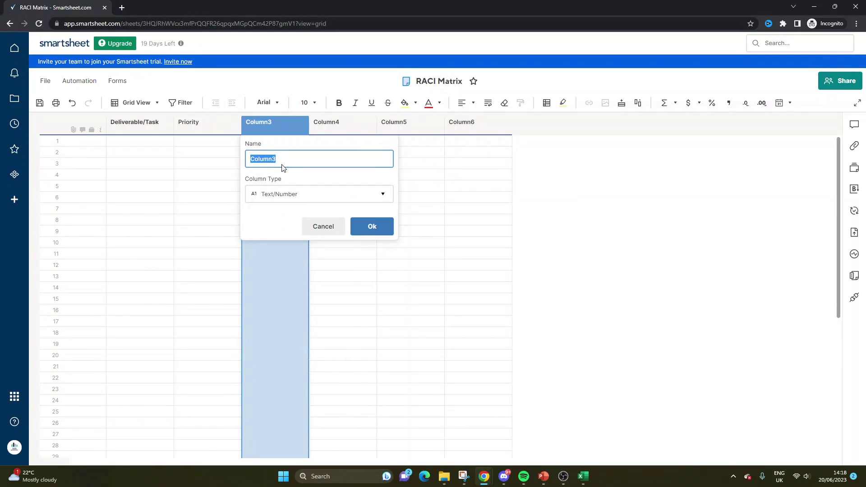
type("Resp")
key("BackSpace")
key("BackSpace")
key("BackSpace")
key("BackSpace")
type("Status")
left_click(285, 189)
left_click(286, 213)
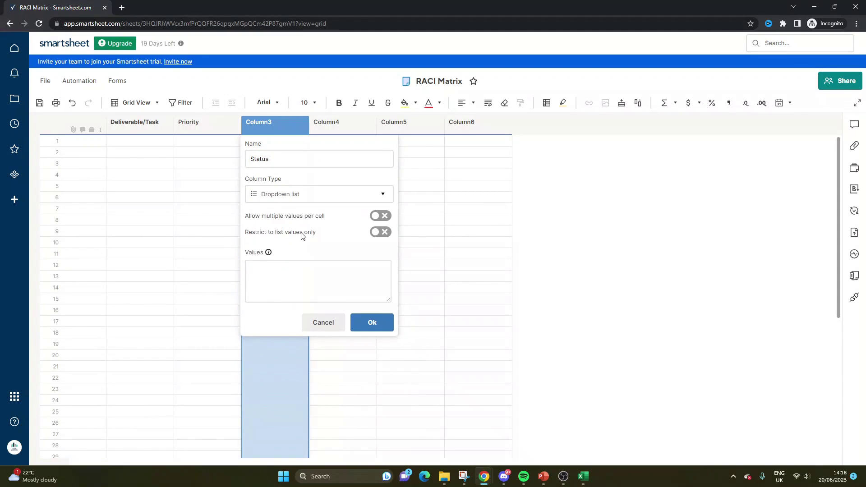
left_click(381, 232)
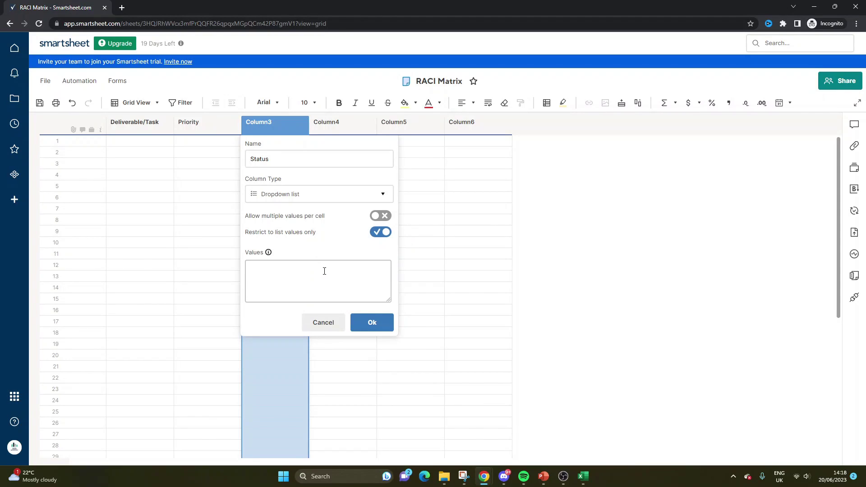
- Enter the values In Progress, Complete, Needs Review, Approved, Not Started, Overdue, On Hold
left_click(304, 272)
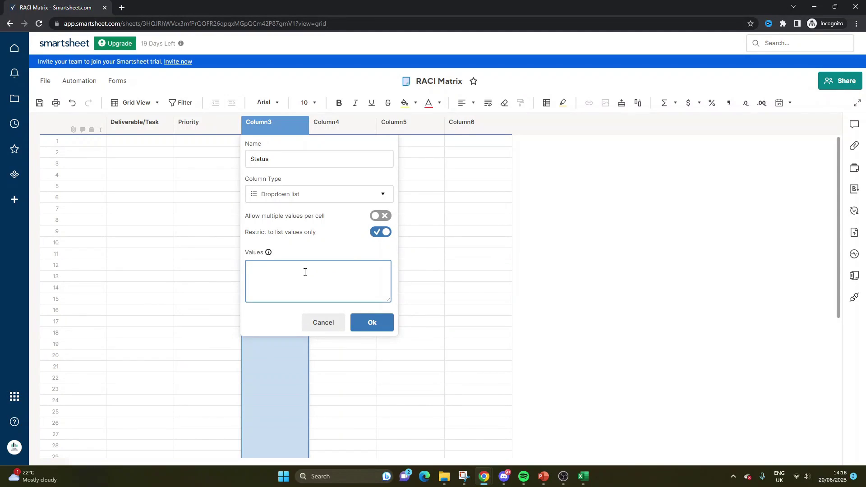
type("In Progress ")
type("Complete ")
type("Needs Review")
key("Return")
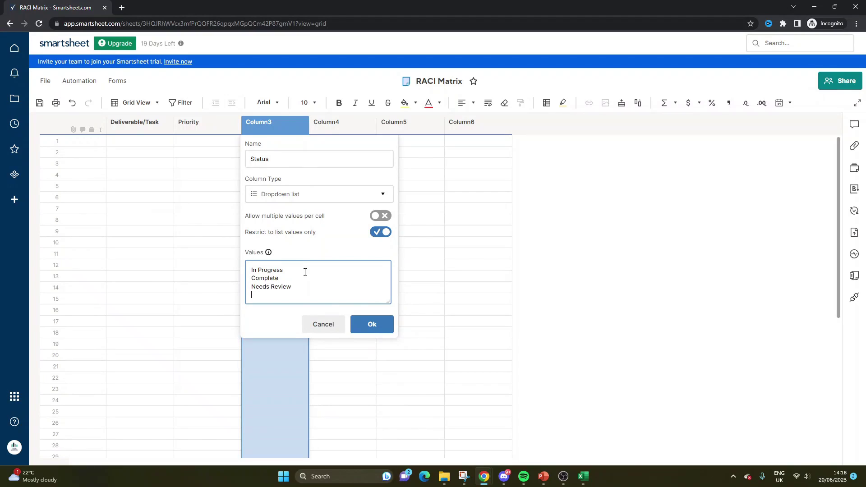
type("Approved")
key("Return")
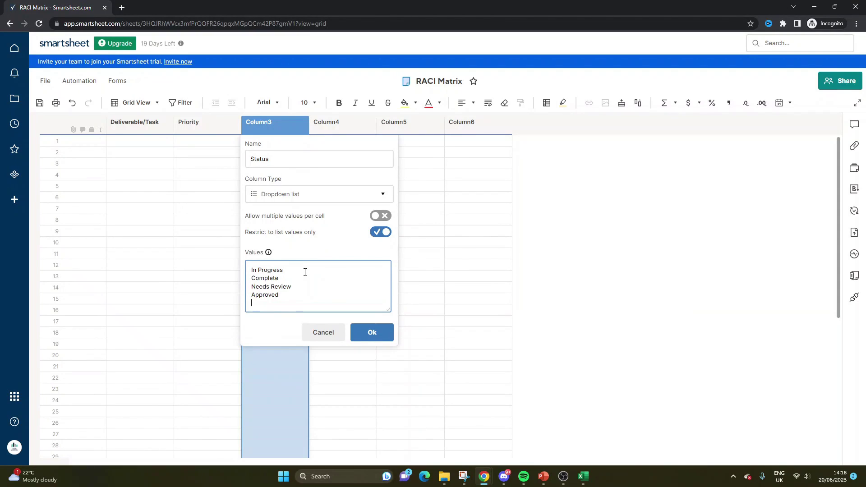
type("Not Started")
key("Return")
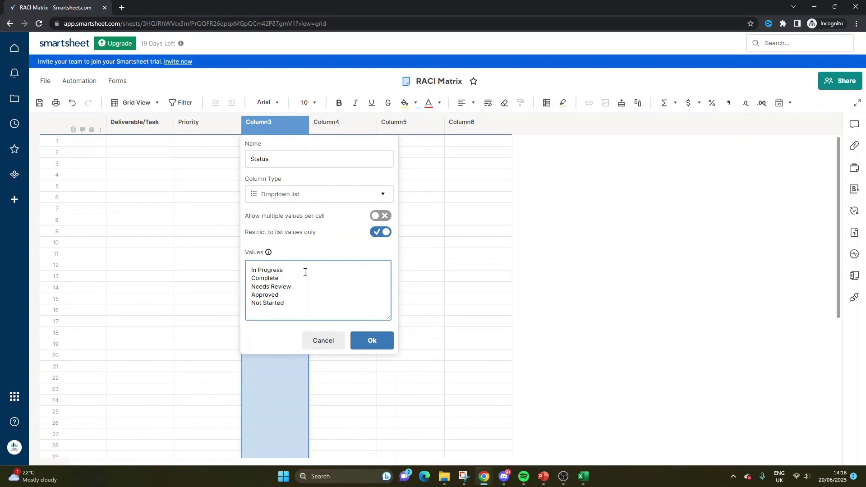
type("Ob")
type("erdue")
key("Return")
type("On Hold")
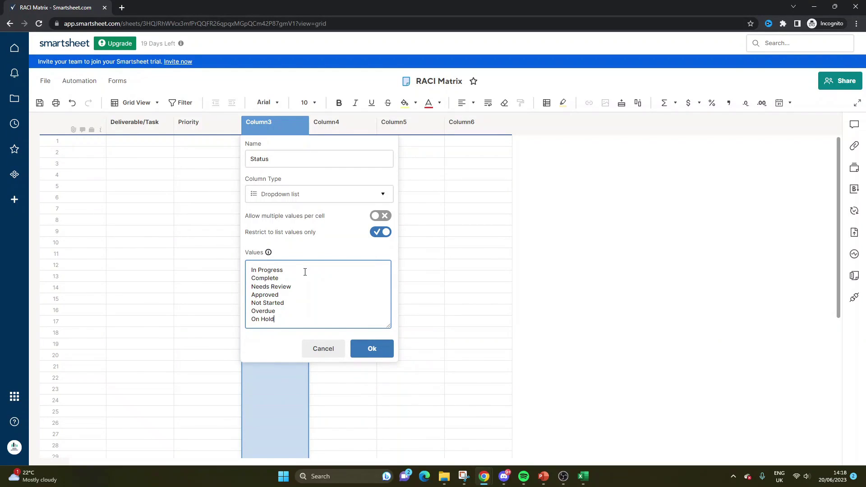
left_click_drag(251, 269, 283, 305)
left_click(332, 329)
left_click(367, 349)
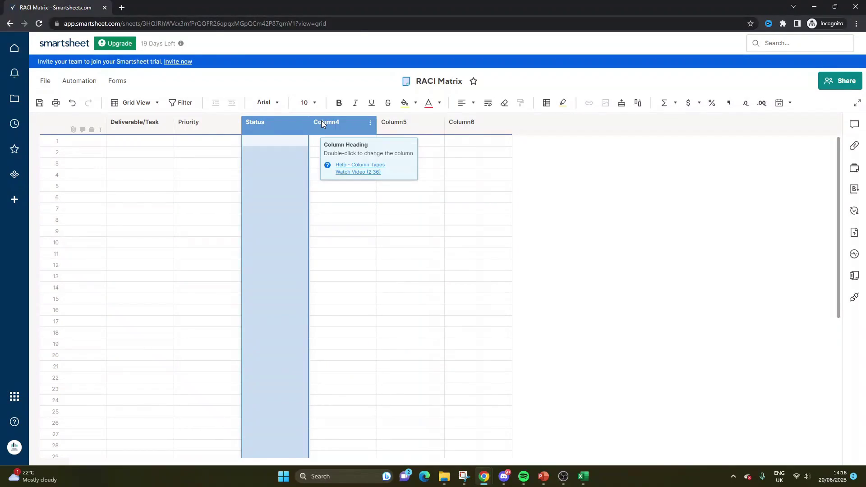
left_click(464, 174)
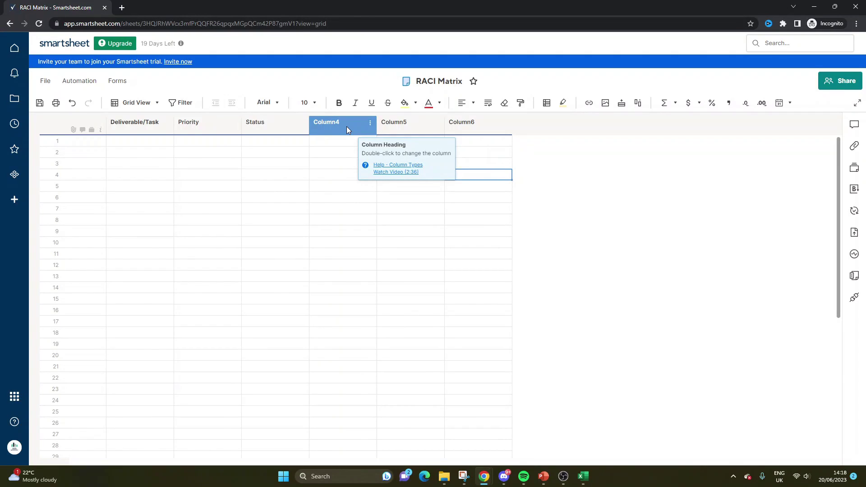
left_click(341, 142)
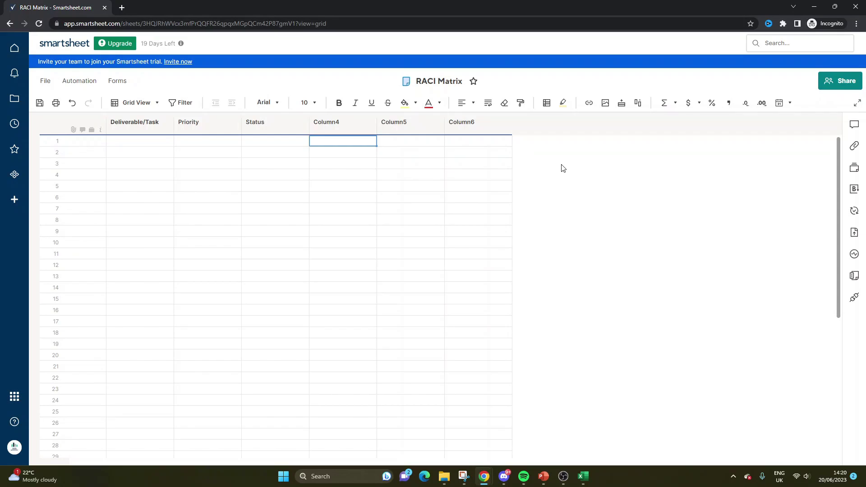
left_click(350, 122)
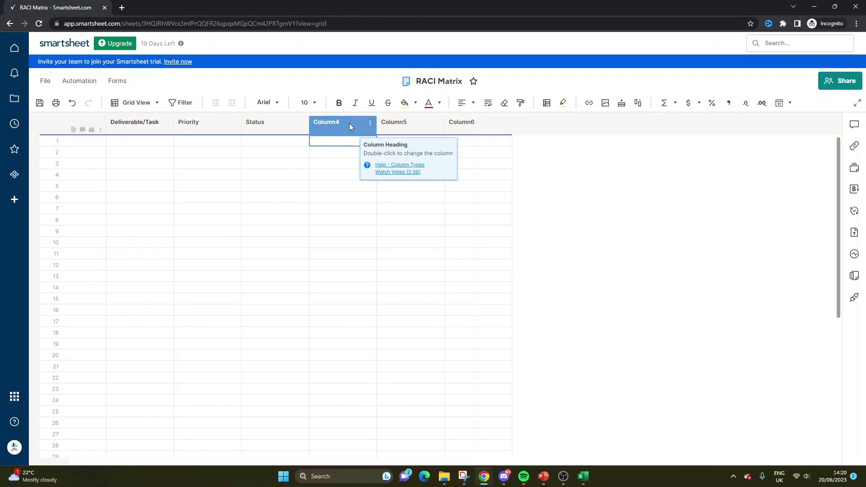
double_click(349, 124)
- Name Column4 'Project Sponsor', a multi-select dropdown restricted to R, A, C and I
type("Project")
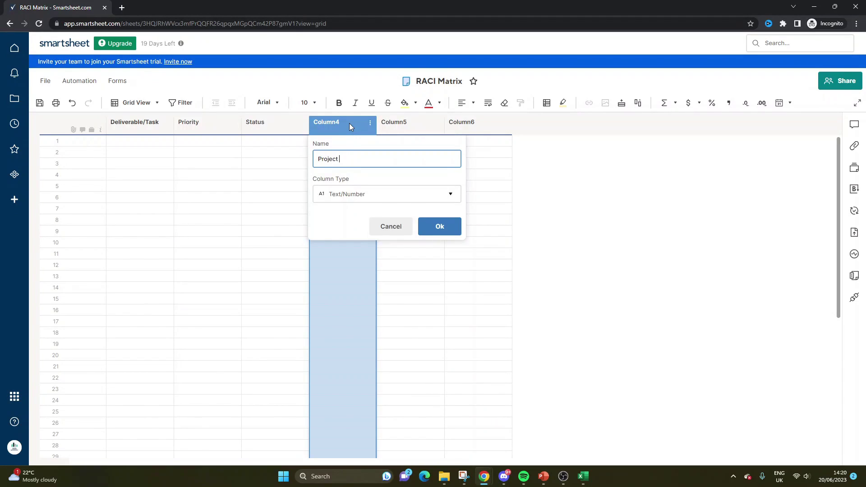
type("Sponsor")
left_click(370, 193)
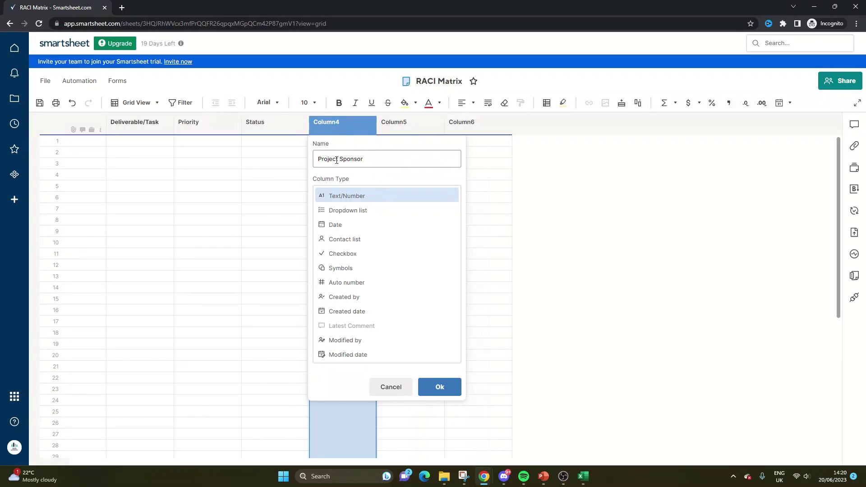
left_click(350, 211)
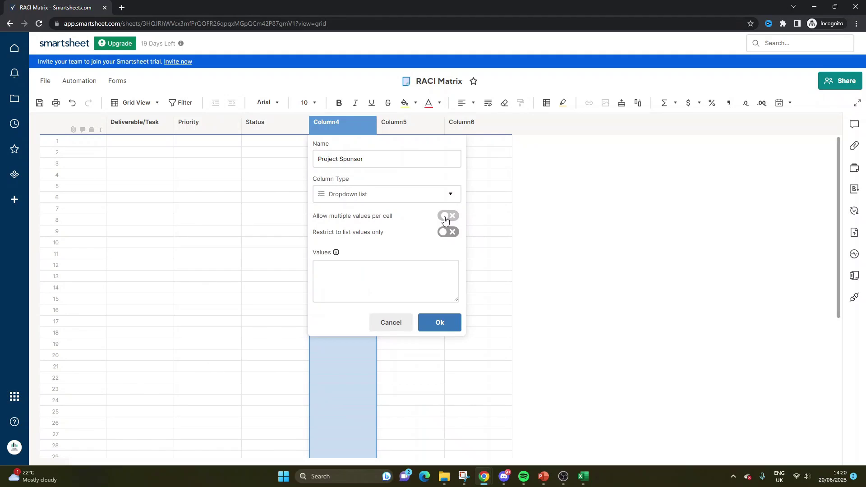
left_click(444, 216)
left_click(448, 232)
left_click(384, 275)
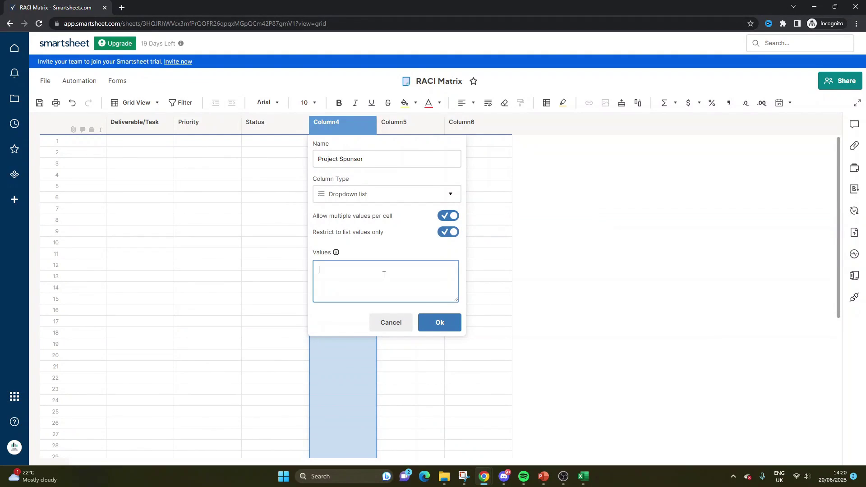
key("Caps_Lock")
type("R A C")
key("Return")
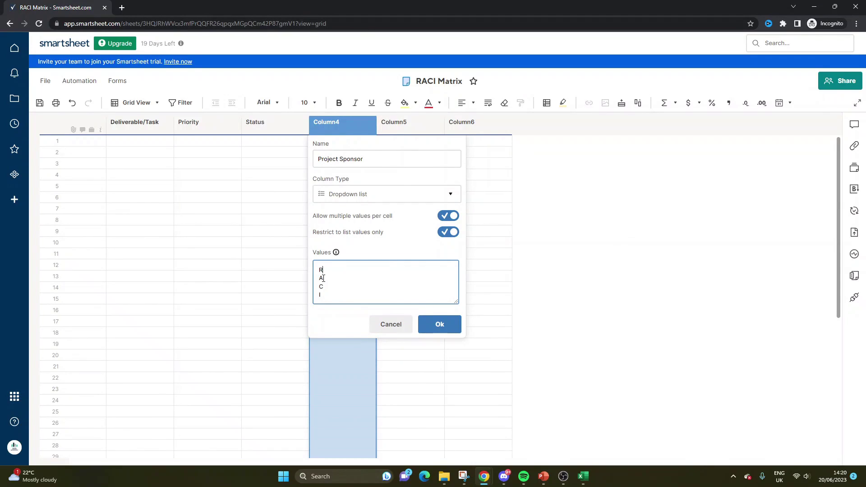
type("I")
left_click(438, 324)
- Rename Column5 to 'Project Manager'
double_click(384, 130)
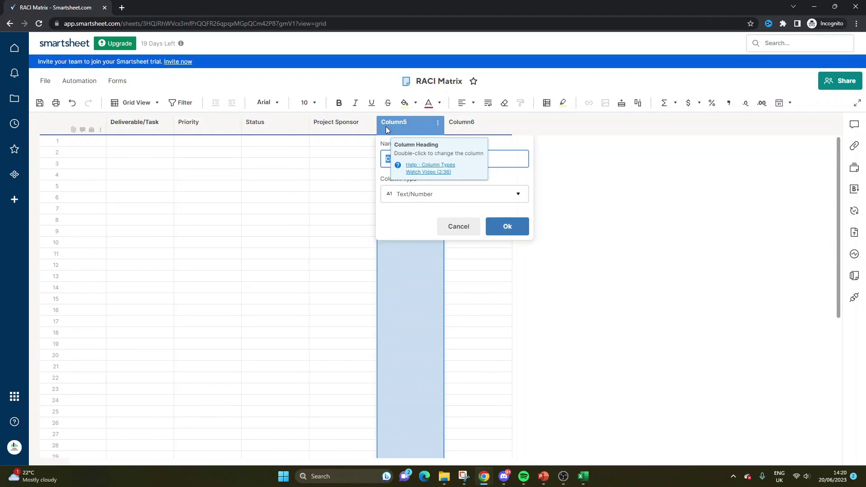
left_click(411, 124)
double_click(412, 125)
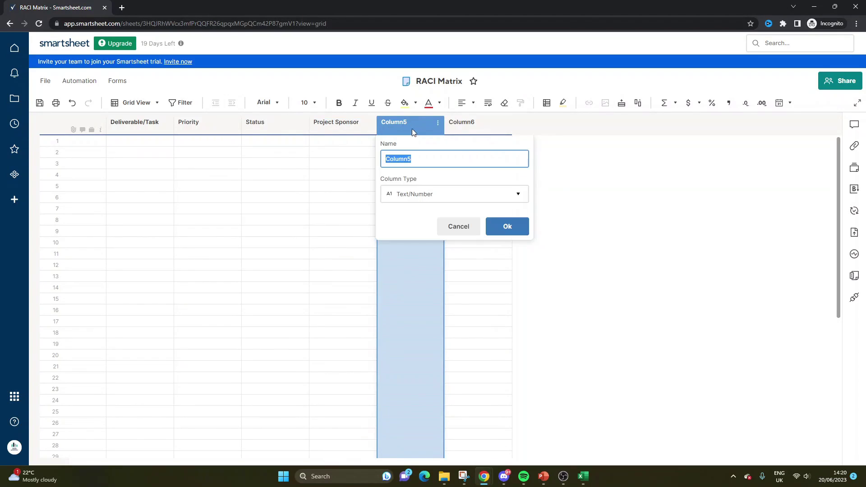
type("pRO")
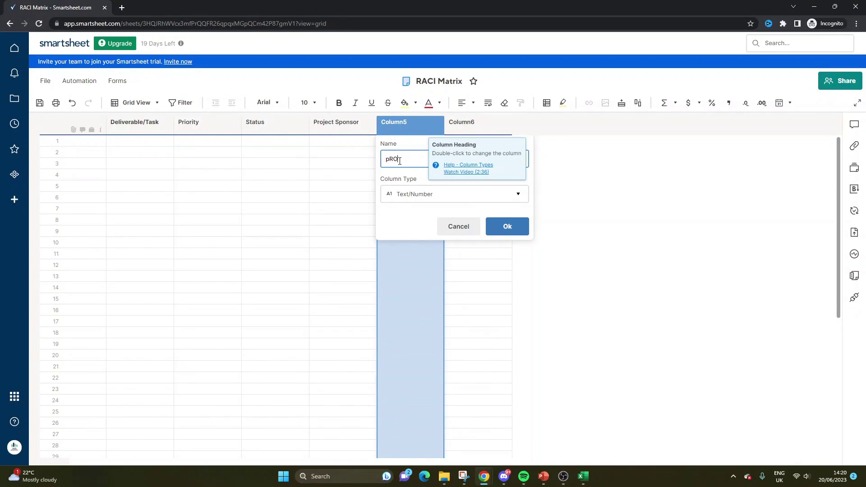
type("JECT")
key("ctrl+a")
key("Caps_Lock")
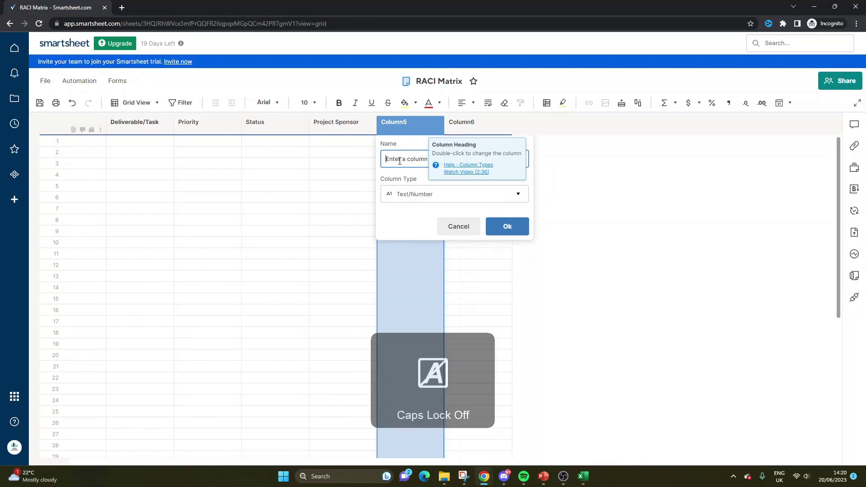
key("BackSpace")
type("Project Manage")
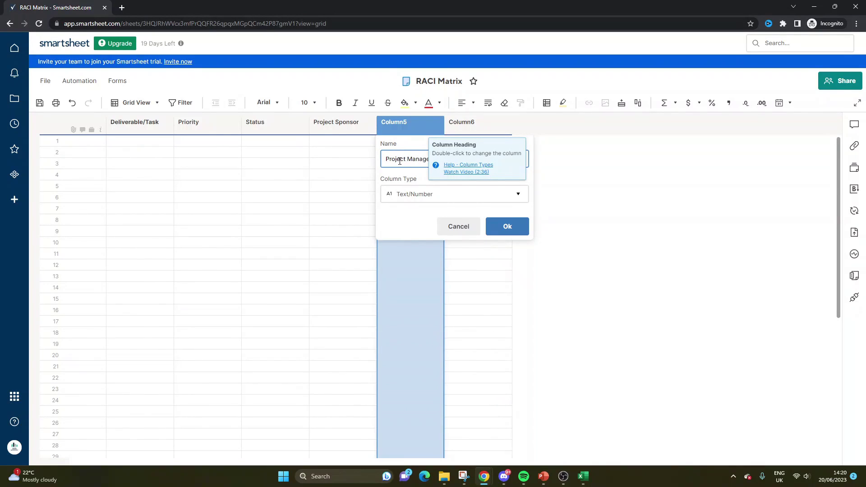
- Make Project Manager a multi-select dropdown restricted to R, A, C and I
left_click(435, 198)
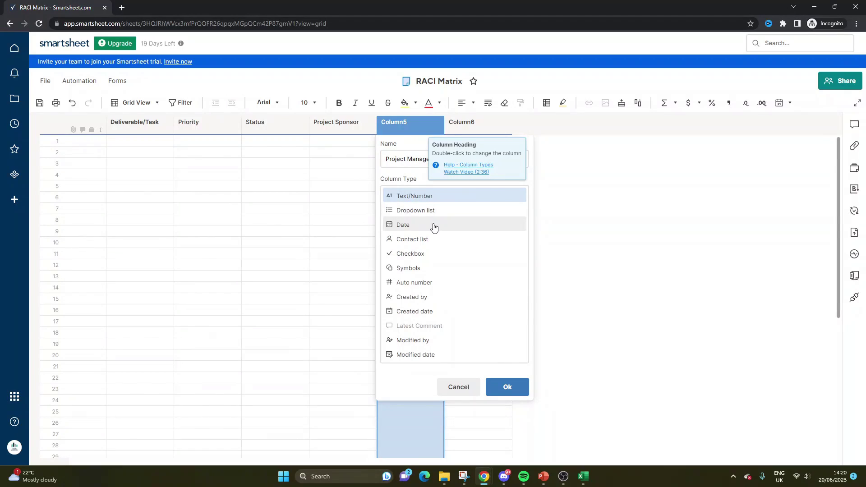
left_click(433, 209)
left_click(516, 215)
left_click(515, 232)
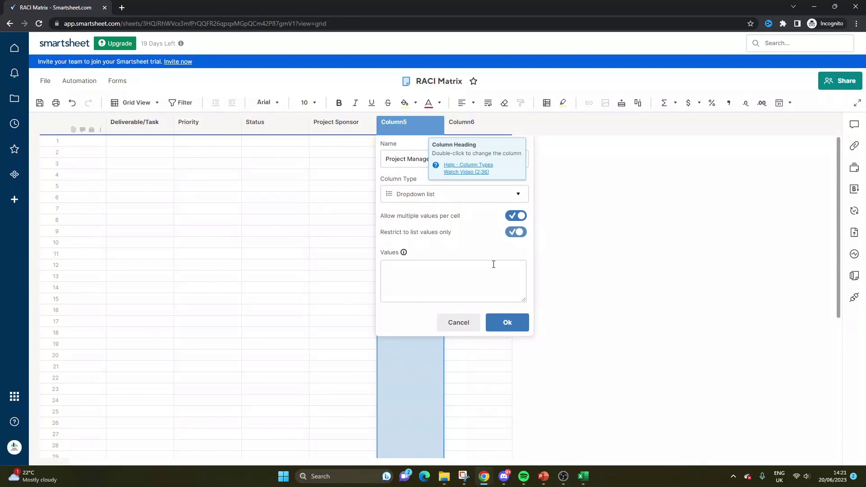
left_click(477, 276)
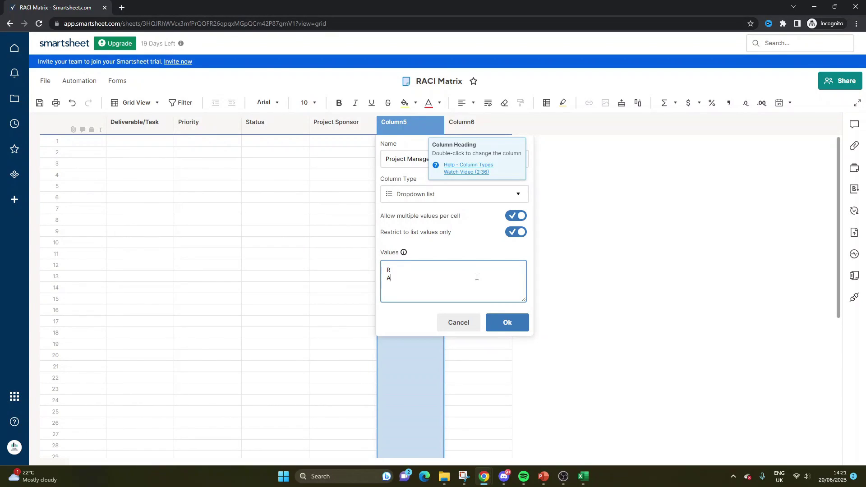
type("R A C")
key("Return")
type("I")
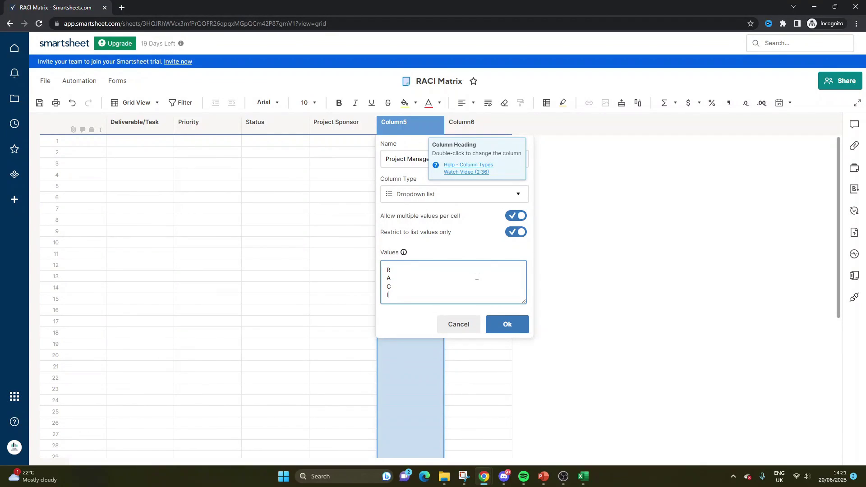
left_click(500, 325)
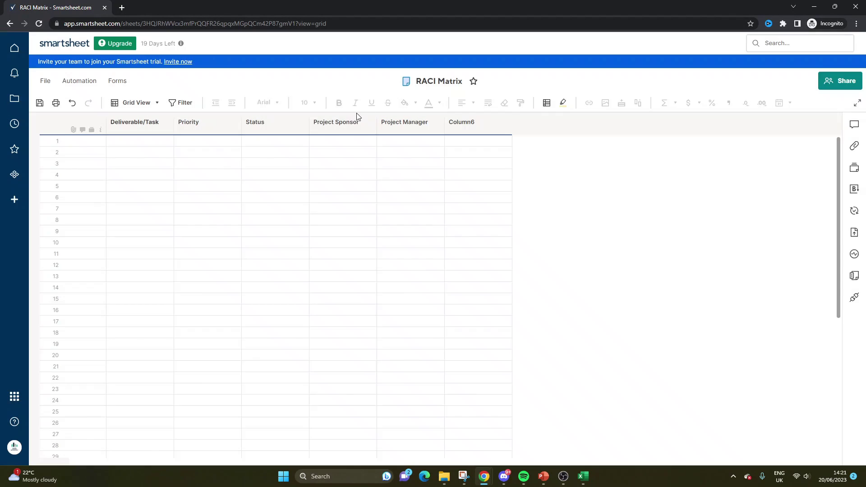
left_click(357, 125)
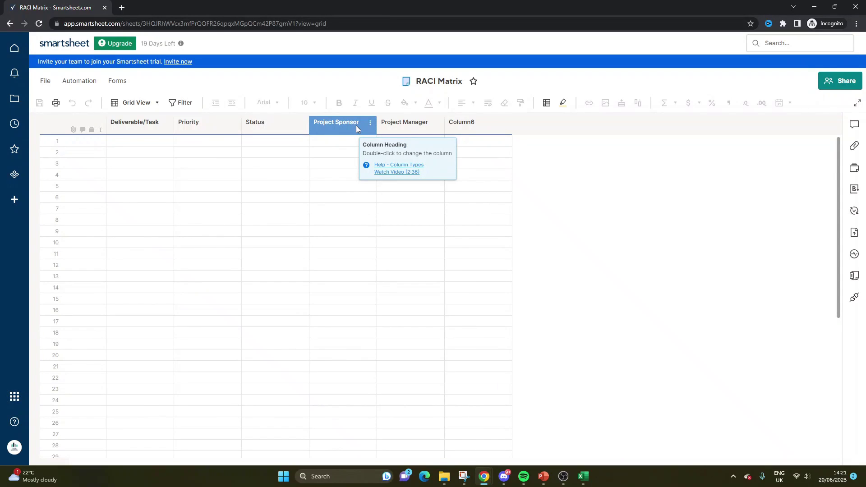
right_click(391, 126)
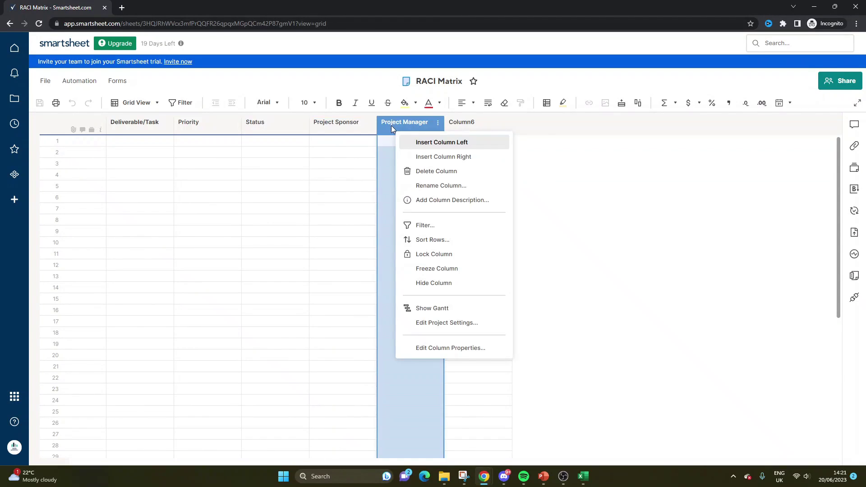
left_click(440, 125)
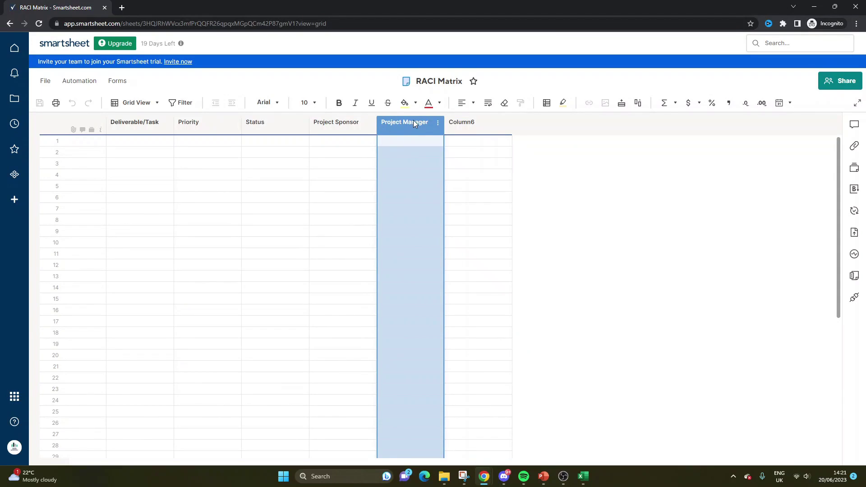
left_click(457, 127)
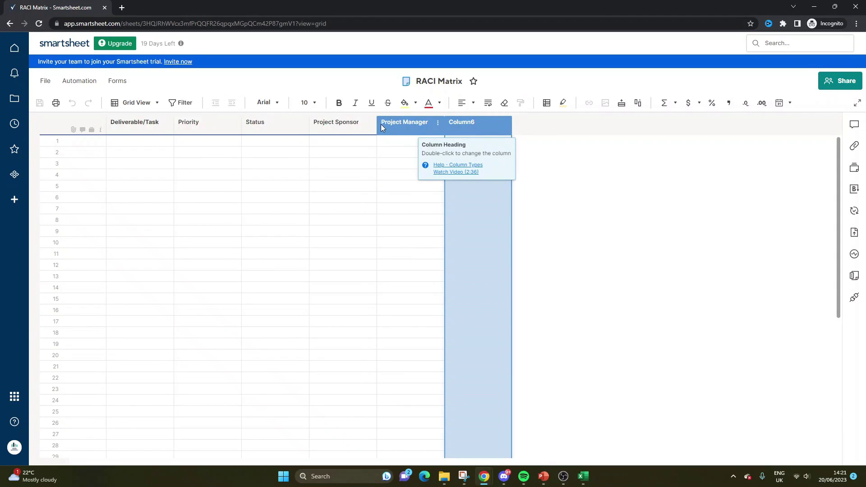
left_click(564, 140)
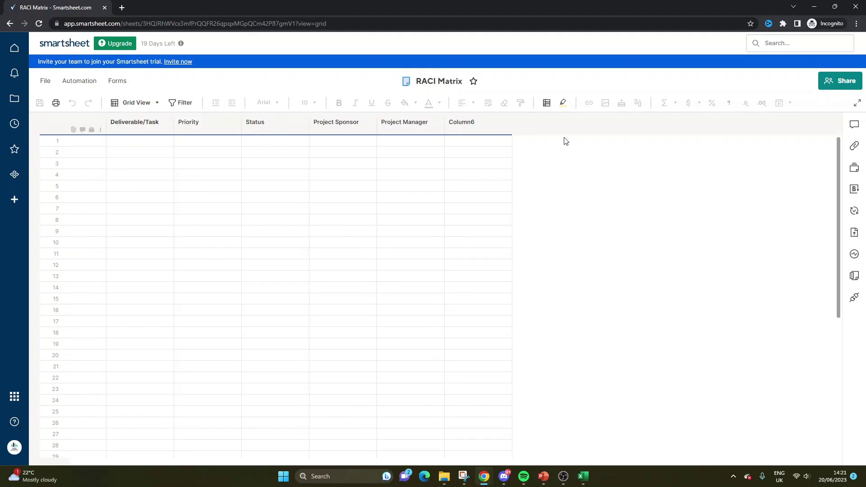
left_click(356, 122)
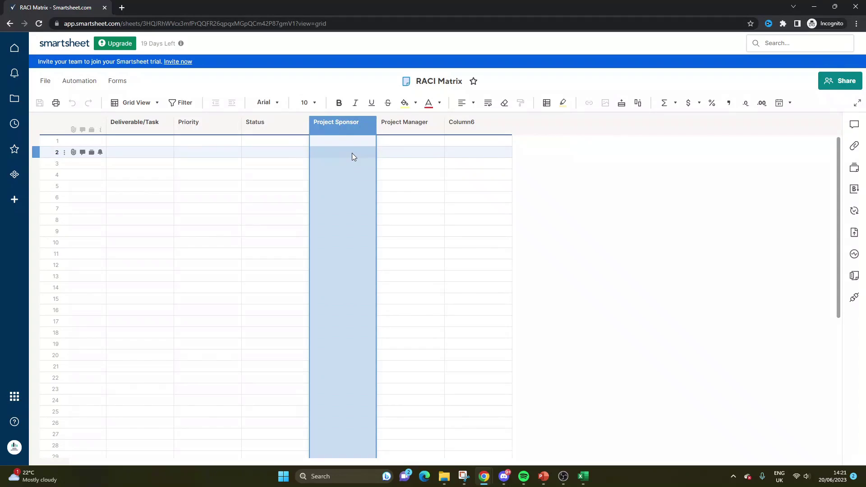
key("shift+Left")
key("Right")
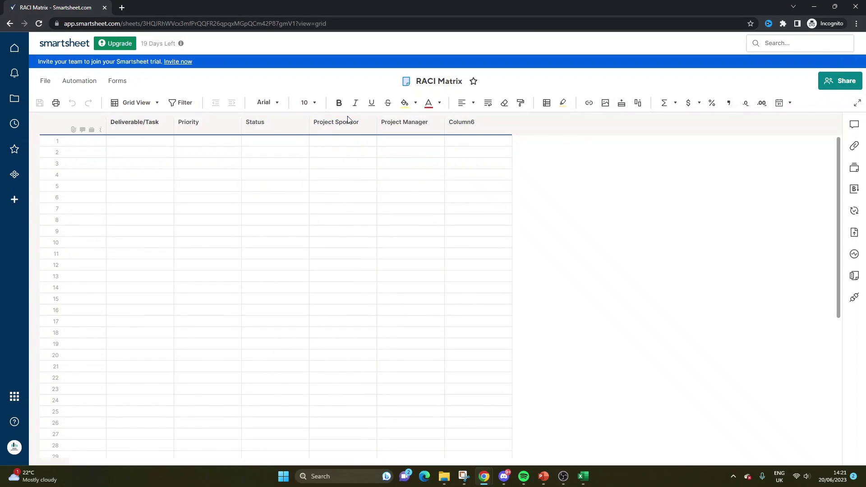
left_click(352, 120)
- Insert a column named 'Role 2' to the right of Project Sponsor
right_click(358, 129)
left_click(379, 153)
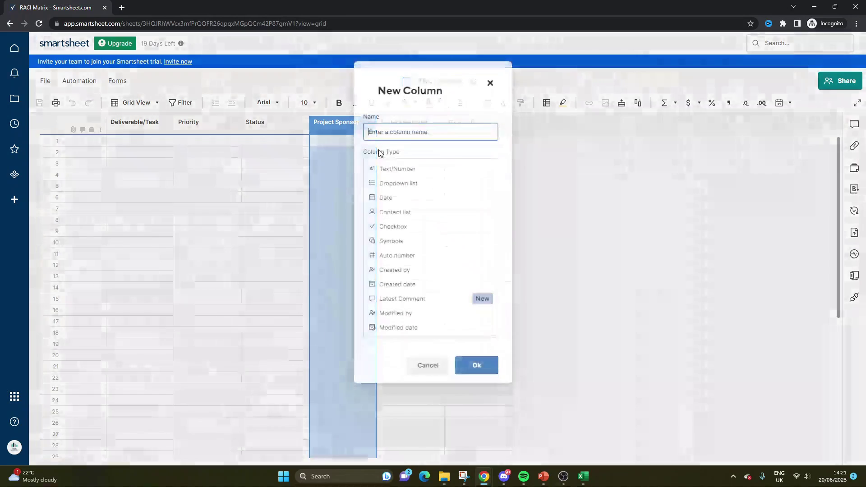
type("Pr")
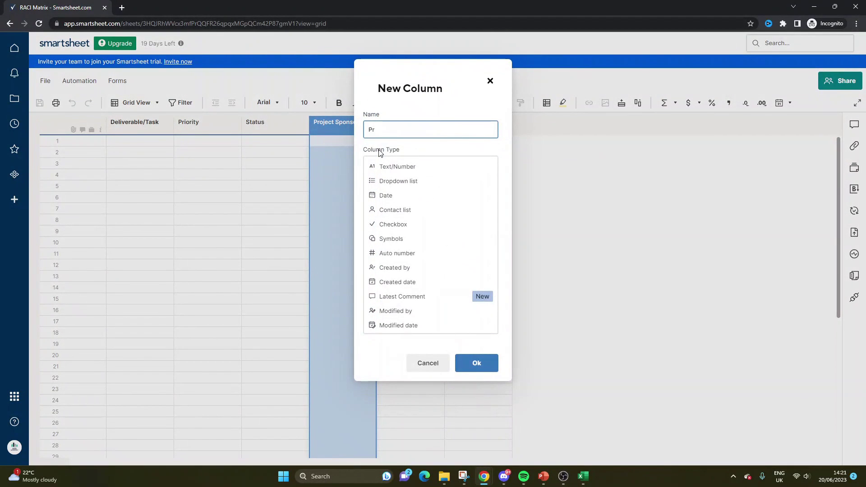
key("BackSpace")
key("BackSpace")
type("Rolw ")
type("e 2")
key("Return")
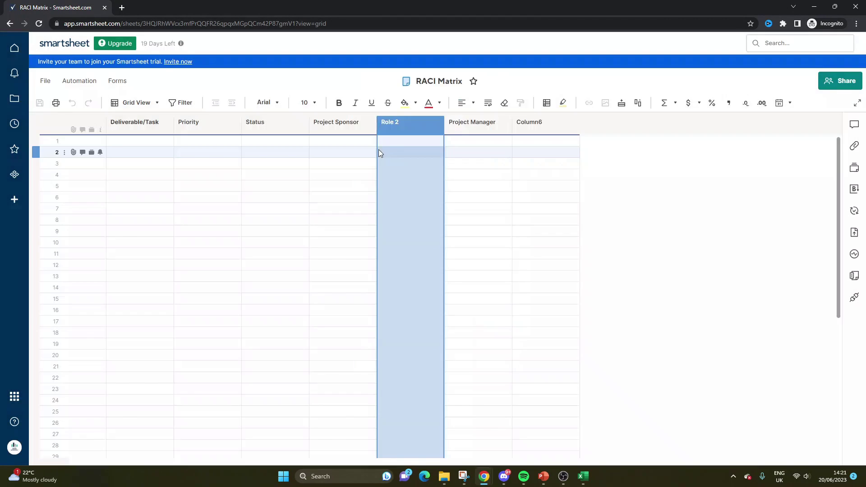
- Insert a column named 'Role 3' to the right of Project Manager, leaving Column6 unchanged
right_click(468, 129)
left_click(515, 160)
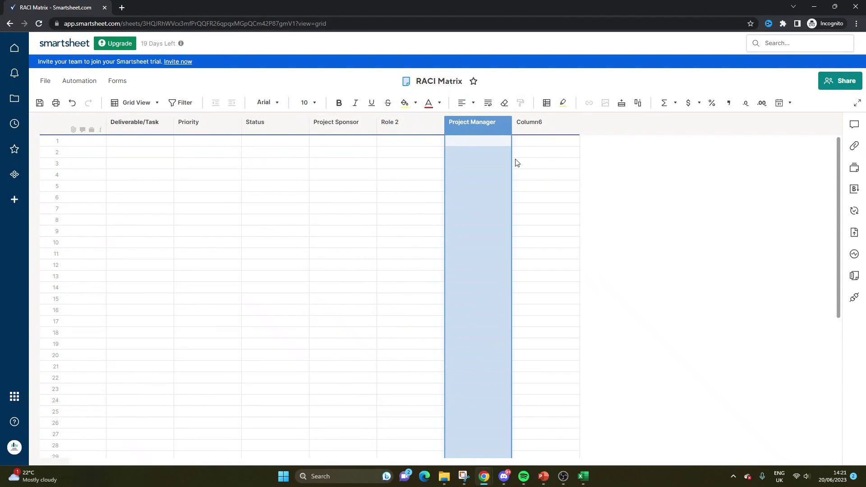
type("Role 3")
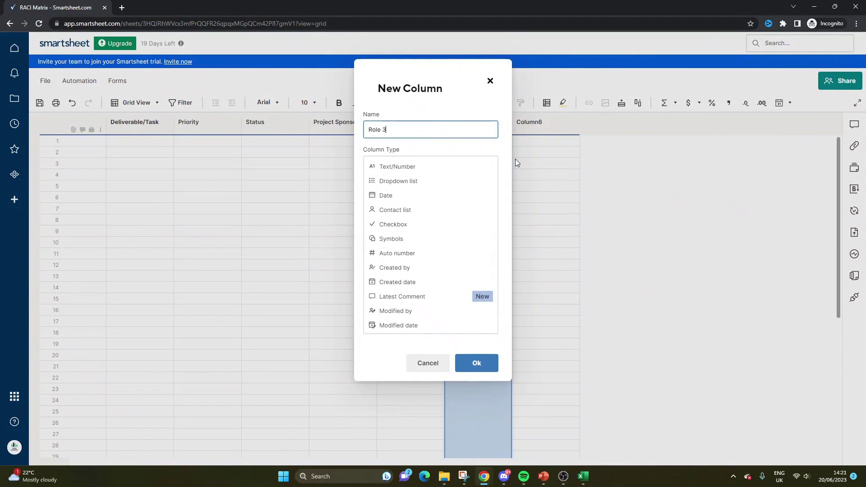
left_click(476, 363)
double_click(588, 121)
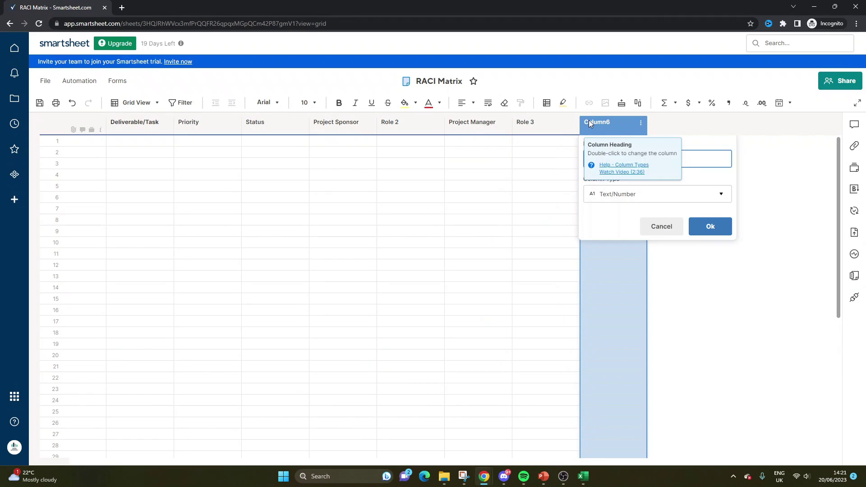
left_click(666, 223)
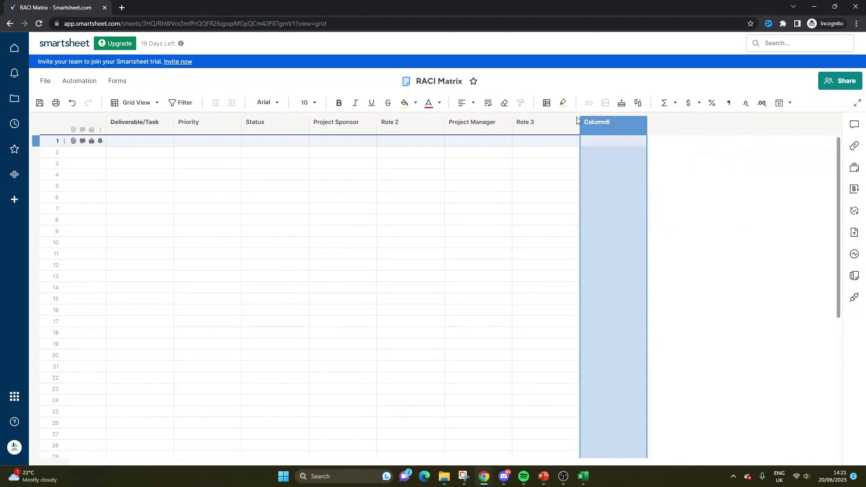
- Copy the R, A, C, I list values from Project Sponsor's column properties
left_click(396, 124)
left_click(405, 143)
left_click(400, 124)
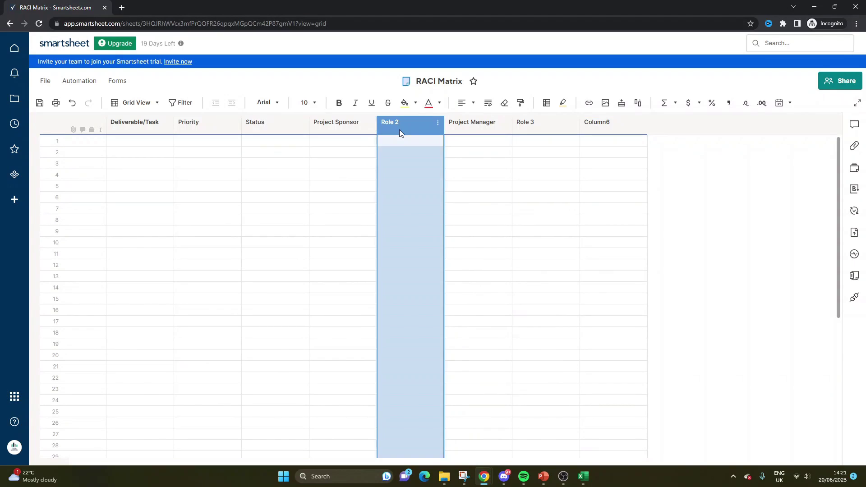
left_click(406, 141)
left_click(419, 129)
right_click(346, 124)
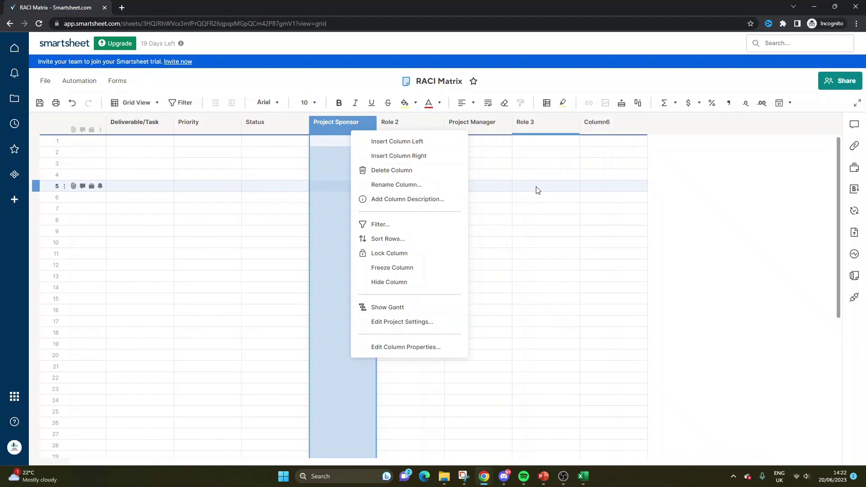
left_click(537, 187)
left_click(357, 120)
double_click(357, 122)
left_click(351, 290)
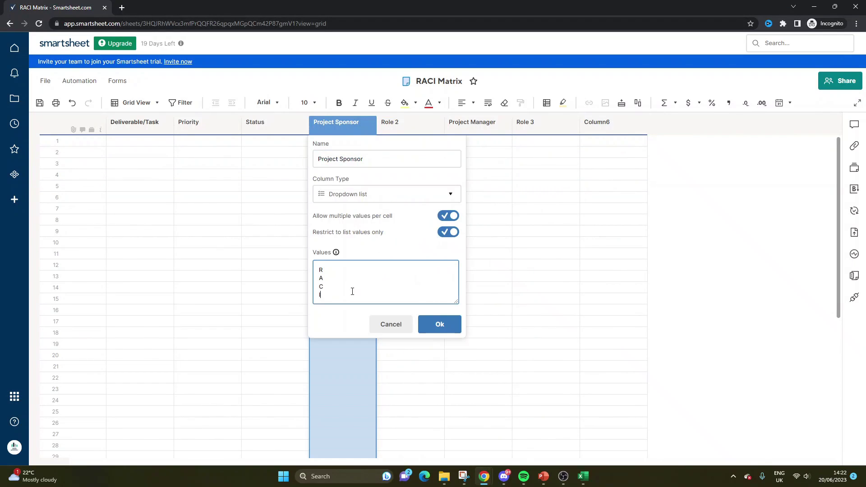
left_click(318, 275)
left_click(353, 121)
double_click(354, 122)
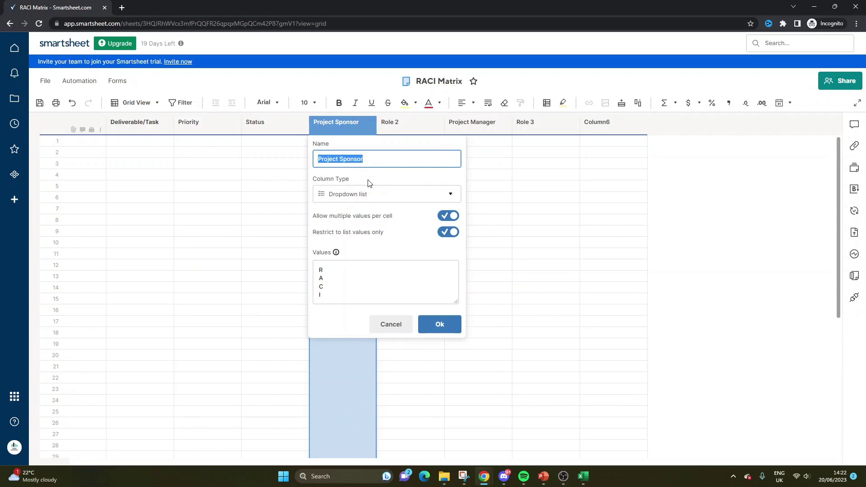
left_click(355, 296)
left_click_drag(355, 296, 319, 264)
key("ctrl+c")
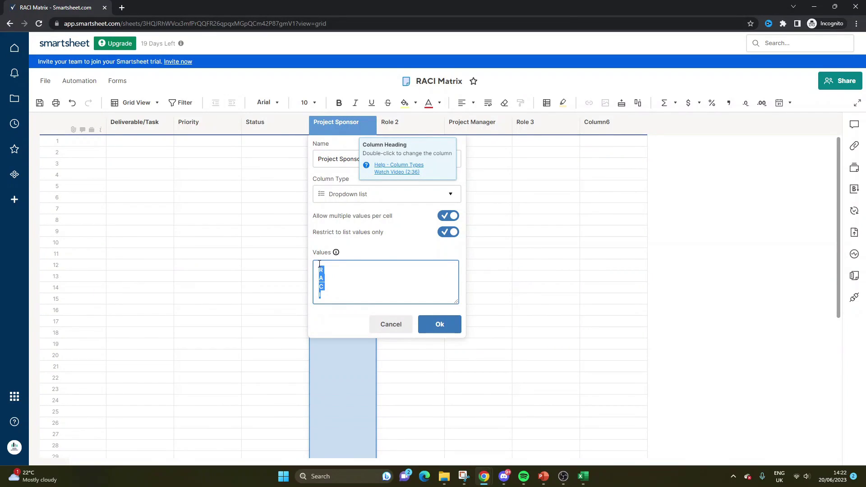
left_click(428, 323)
- Make Role 2 a multi-select dropdown restricted to the pasted R, A, C, I values
left_click(413, 123)
double_click(413, 123)
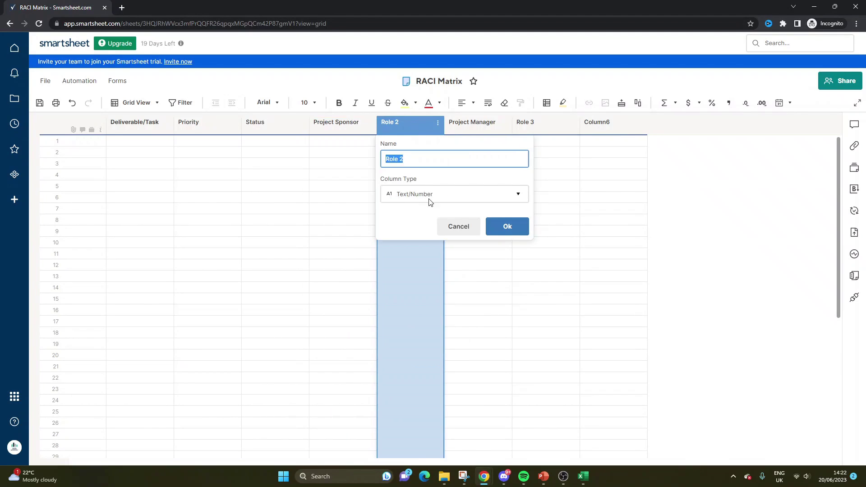
left_click(422, 195)
left_click(424, 212)
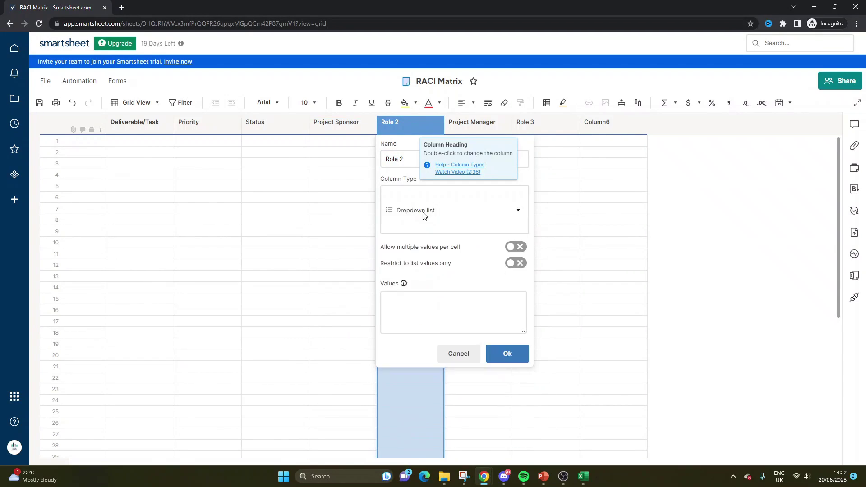
left_click(515, 216)
left_click(516, 232)
left_click(430, 287)
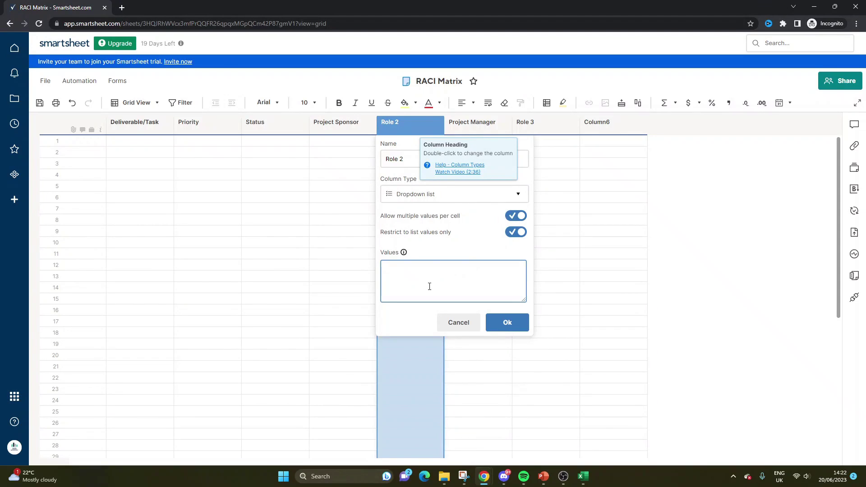
key("ctrl+v")
left_click(508, 323)
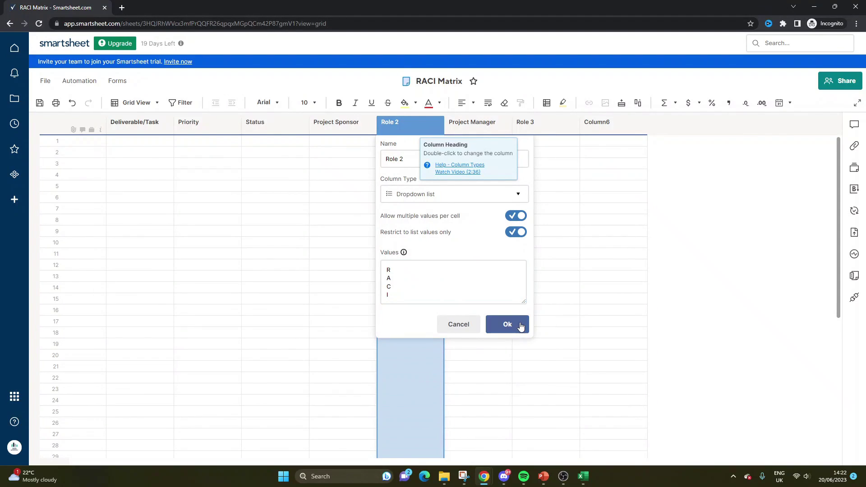
- Make Role 3 a multi-select dropdown restricted to the pasted R, A, C, I values
double_click(469, 128)
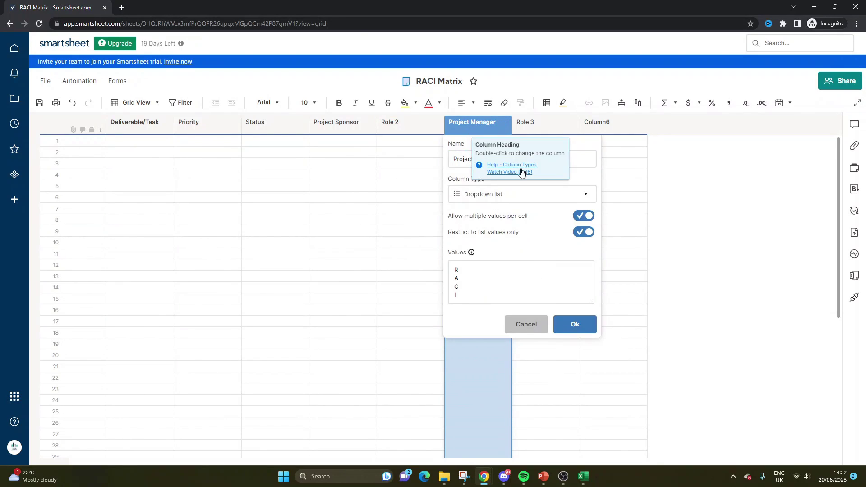
left_click(523, 123)
double_click(523, 123)
left_click(564, 193)
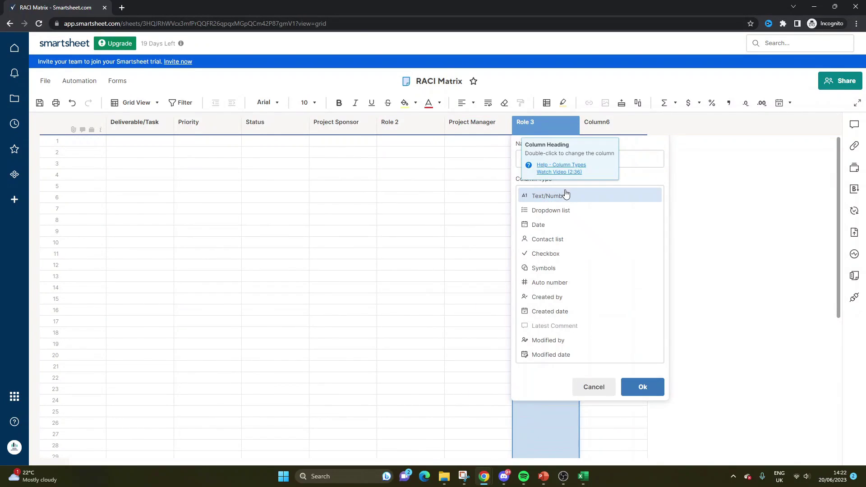
left_click(569, 211)
left_click(651, 215)
left_click(651, 232)
left_click(589, 270)
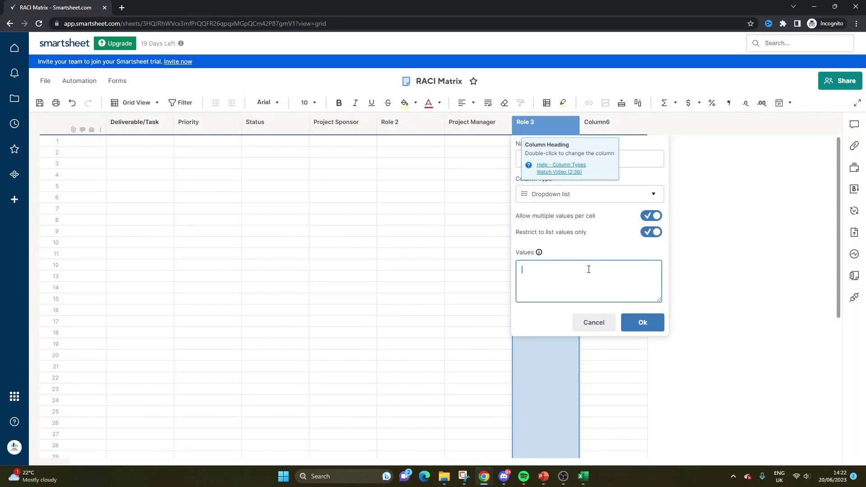
key("ctrl+v")
left_click(636, 321)
double_click(602, 123)
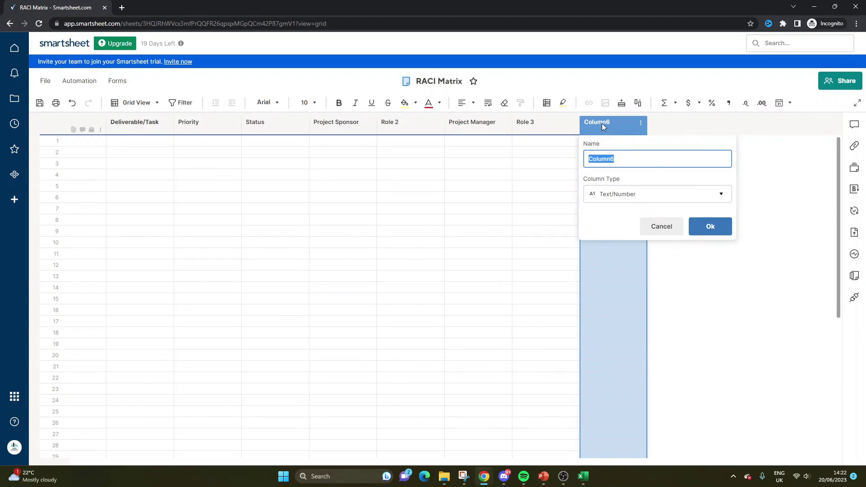
- Rename Column6 to Consultant as a multi-select, list-only dropdown with values R, A, C, I
type("Con")
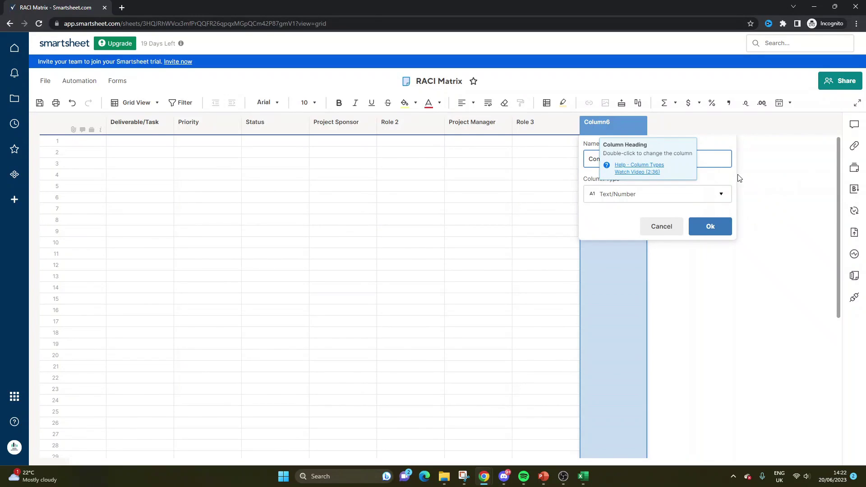
left_click(694, 195)
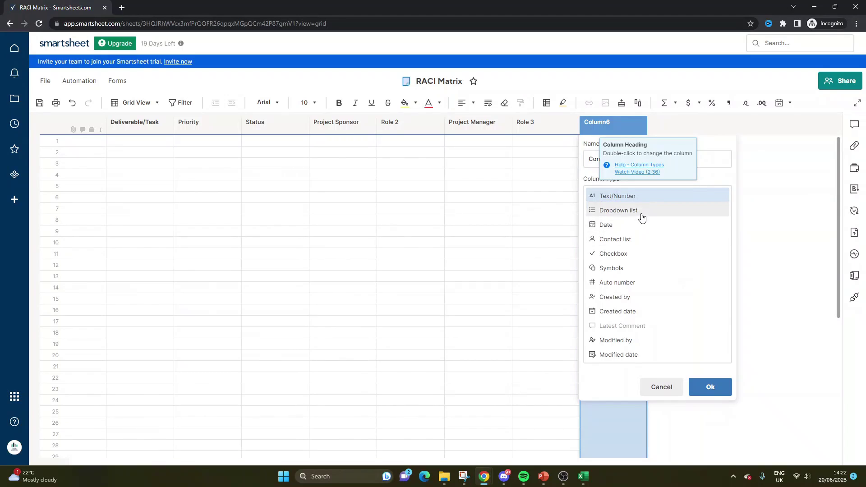
left_click(641, 212)
left_click(642, 266)
key("ctrl+v")
left_click(718, 215)
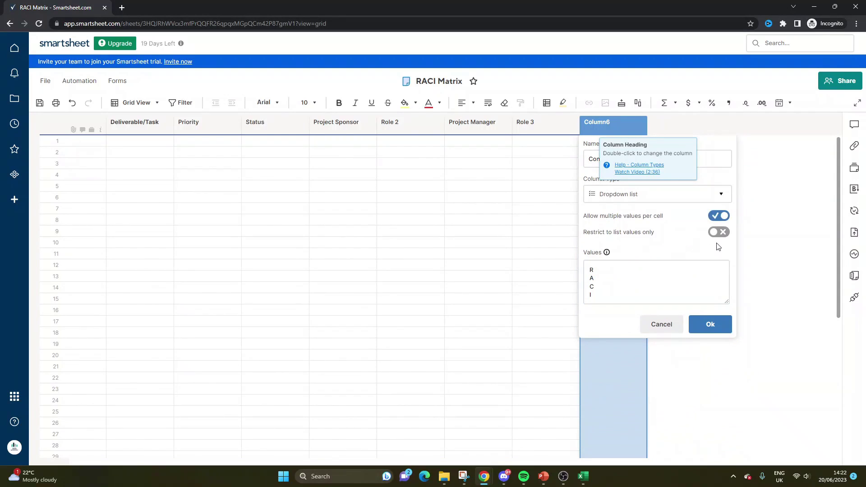
left_click(718, 232)
left_click(711, 324)
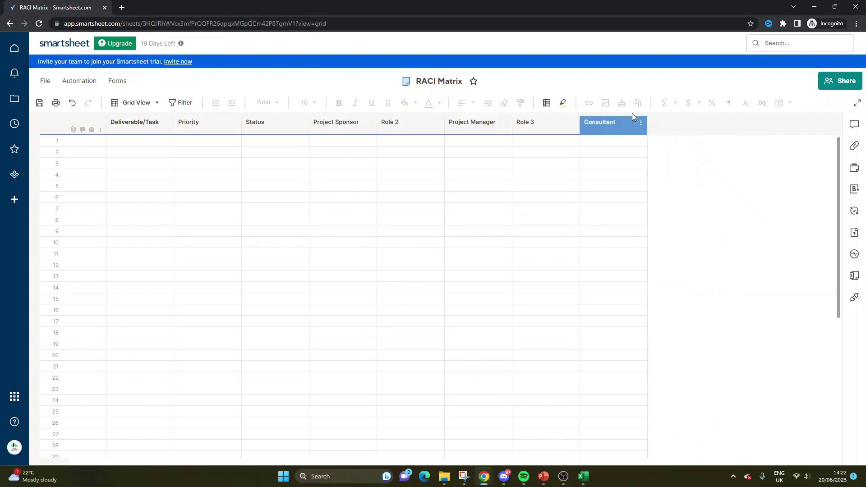
- Insert a Role 4 column right of Consultant with the same restricted multi-select R/A/C/I dropdown
left_click(620, 121)
left_click(650, 152)
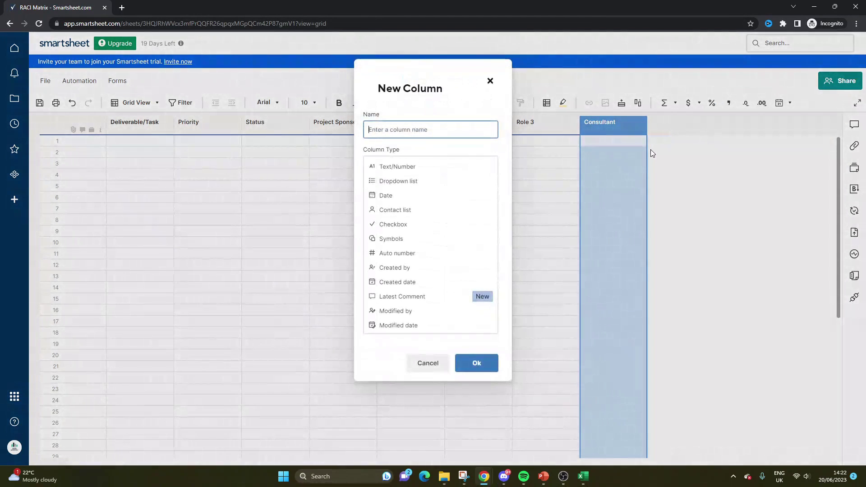
type("Role 4")
left_click(398, 181)
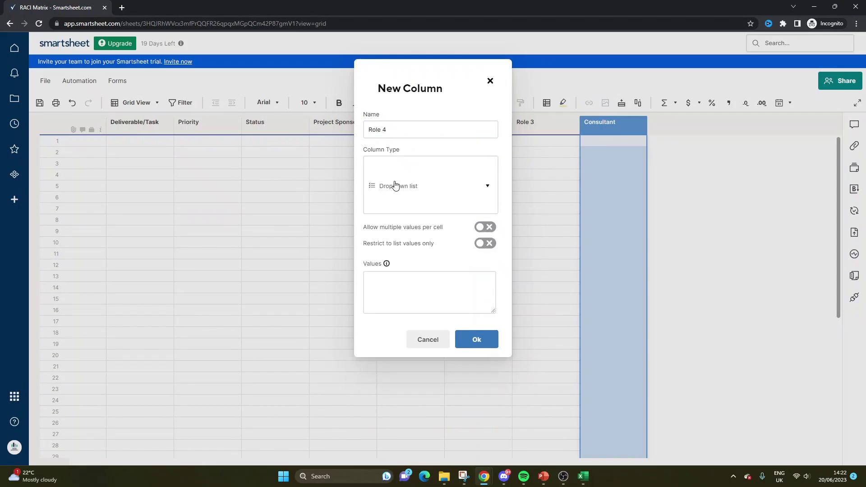
left_click(485, 186)
left_click(486, 202)
left_click(431, 233)
key("ctrl+v")
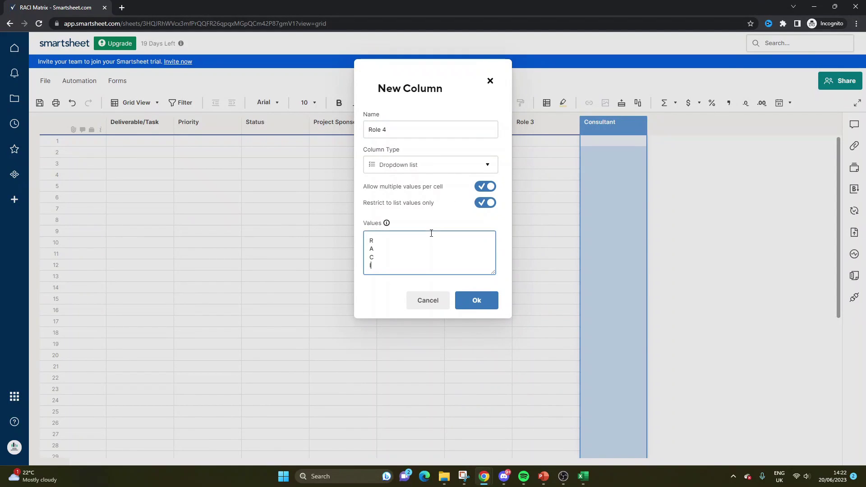
left_click(475, 298)
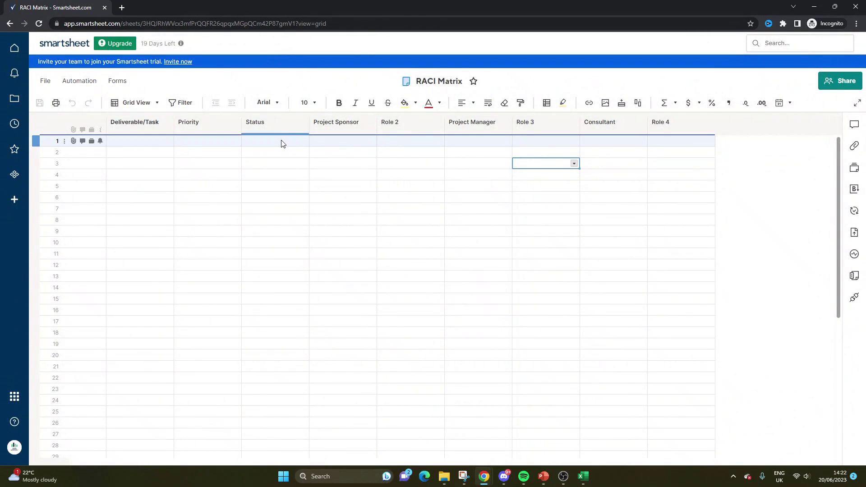
left_click(279, 141)
- Enter a bold 'Phase' heading in row 1 of the Deliverable/Task column
left_click(170, 141)
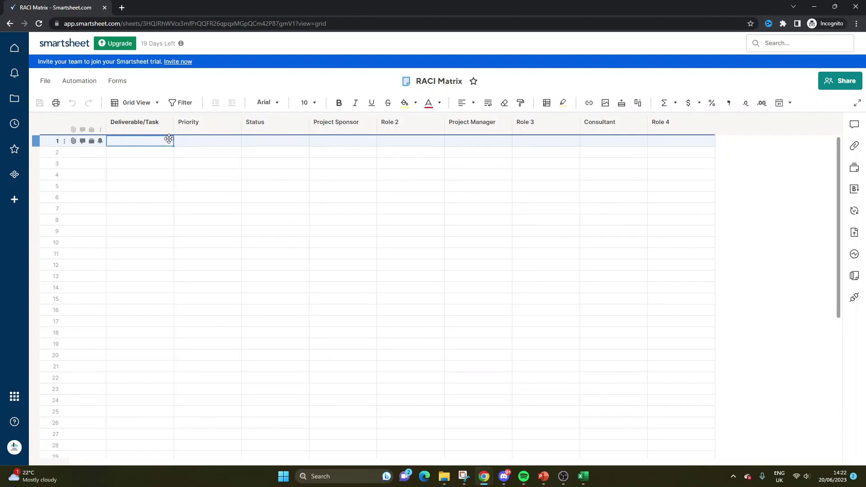
type("Phase")
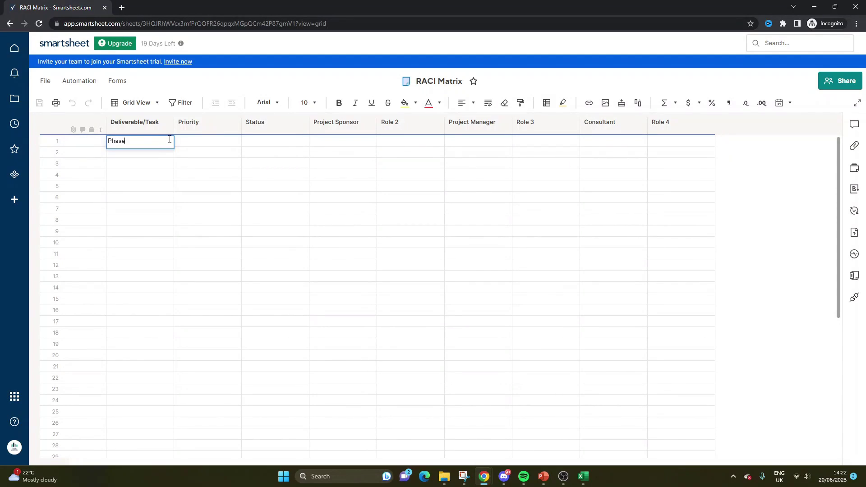
key("Return")
left_click(169, 139)
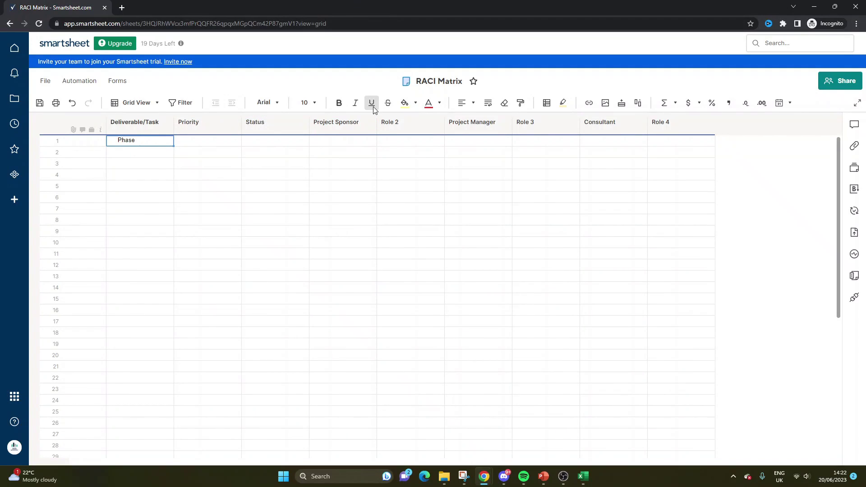
left_click(338, 103)
- Add non-bold 'Deliverable/Task 1' and 'Deliverable/Task 2' entries in rows 2 and 3
left_click(145, 157)
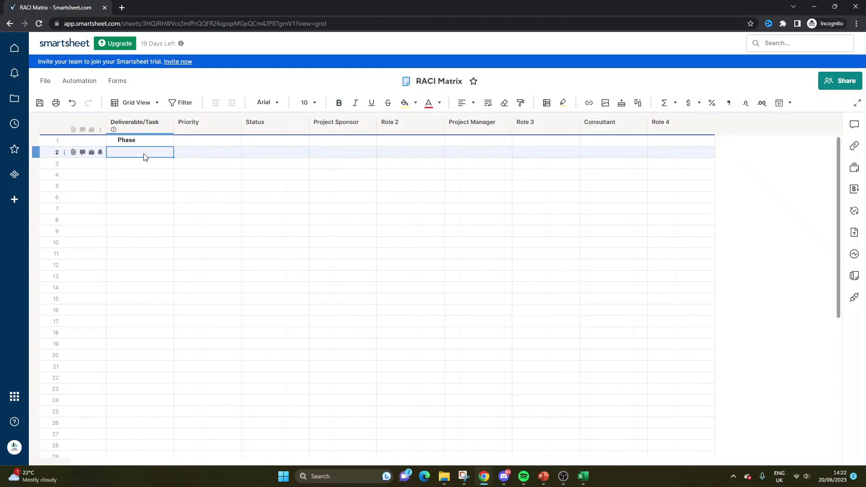
type("Deliverable/T")
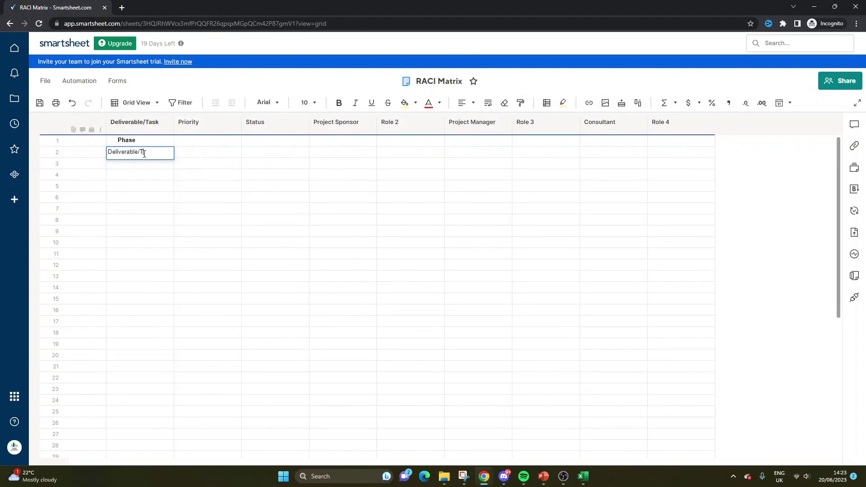
type("ask 1")
key("Return")
right_click(145, 154)
key("ctrl+b")
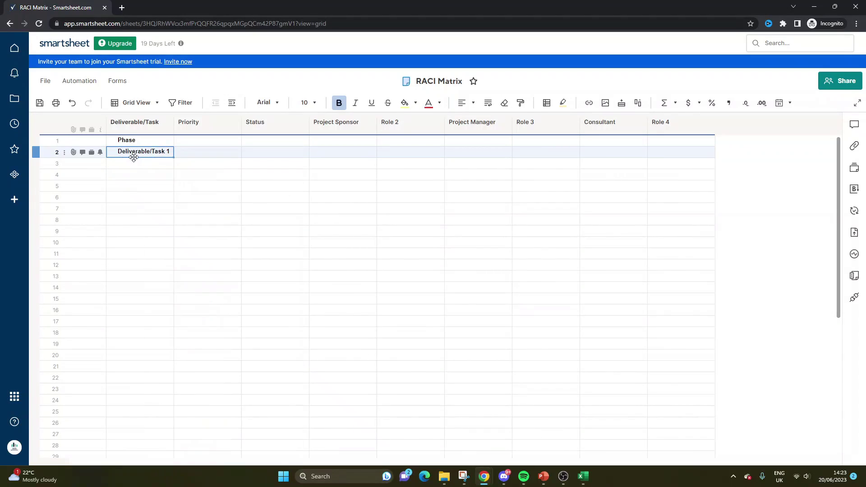
key("ctrl+b")
key("ctrl+c")
left_click(143, 162)
key("ctrl+v")
double_click(159, 163)
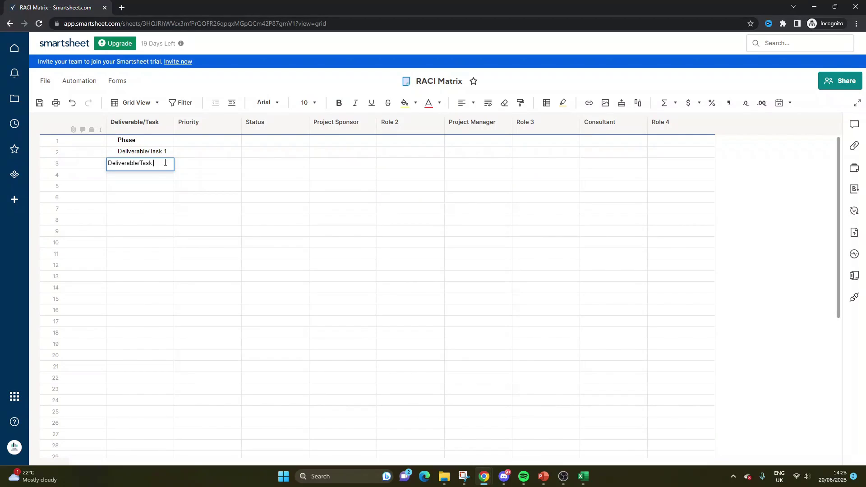
type("2")
key("Return")
- Change the row 1 heading to 'Phase 1'
left_click(155, 142)
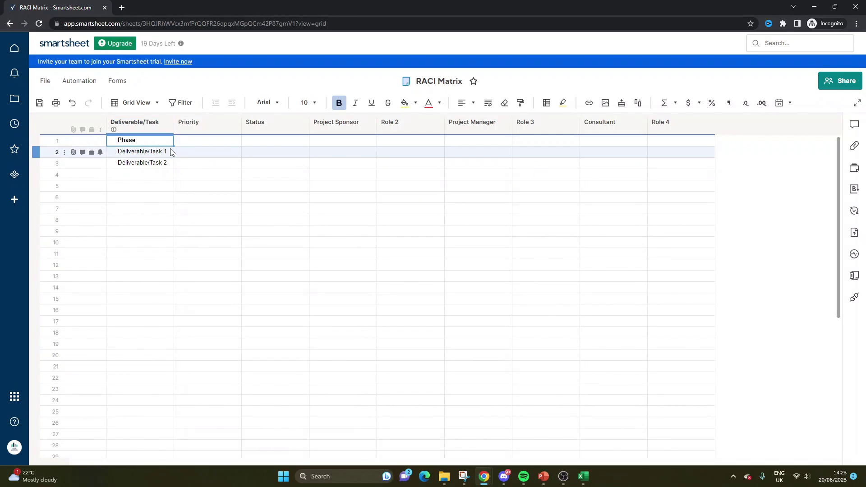
key("ctrl+c")
double_click(171, 141)
type("1")
key("Return")
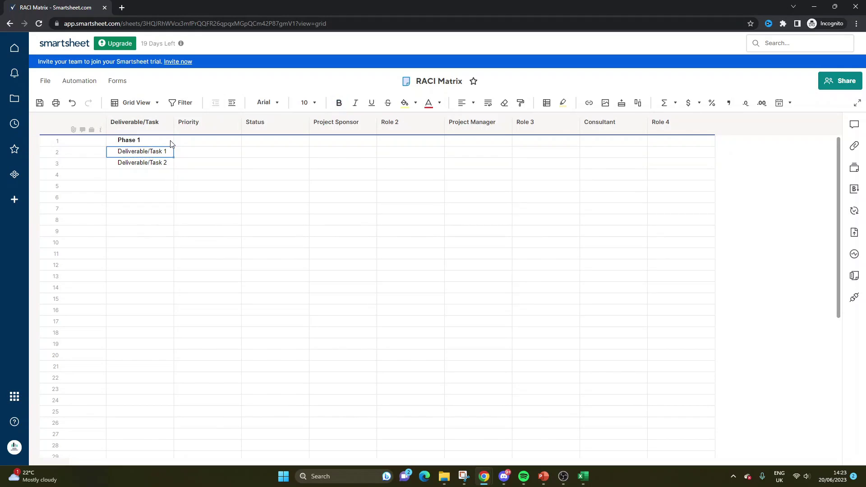
- Paste the bold Phase 1 heading into rows 4, 7, 10 and 13
left_click(171, 141)
key("ctrl+c")
left_click(156, 174)
key("ctrl+v")
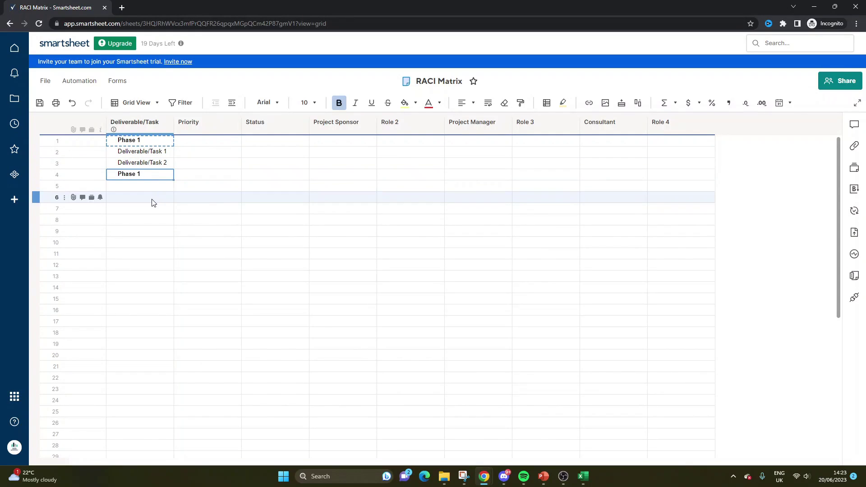
left_click(147, 201)
left_click(149, 207)
key("ctrl+v")
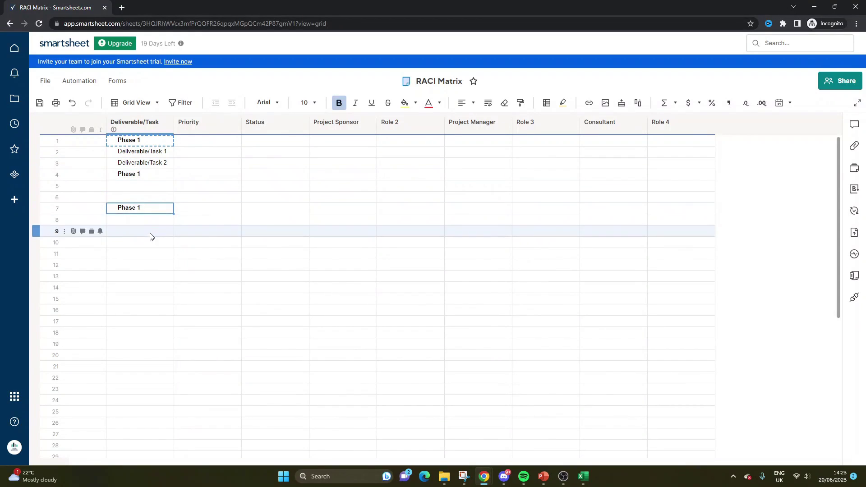
left_click(152, 242)
key("ctrl+v")
left_click(156, 276)
key("ctrl+v")
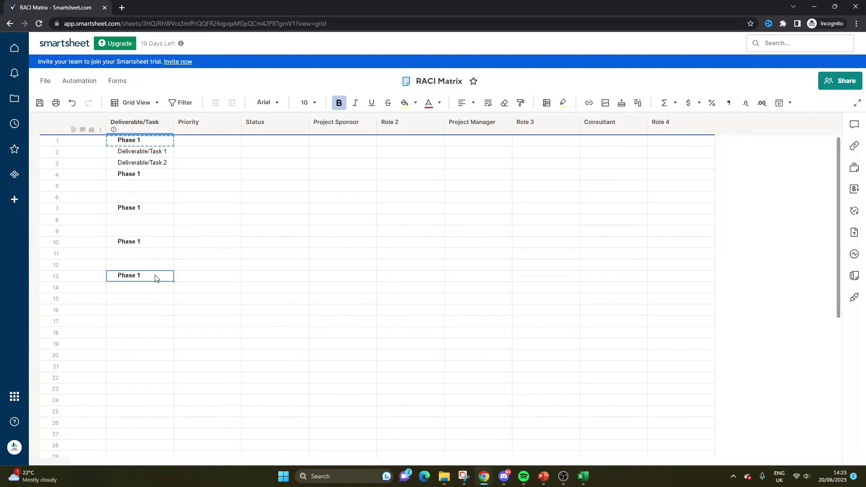
- Check the Phase 1 headings in rows 1, 4, 7 and 13, leaving them unchanged
left_click(135, 142)
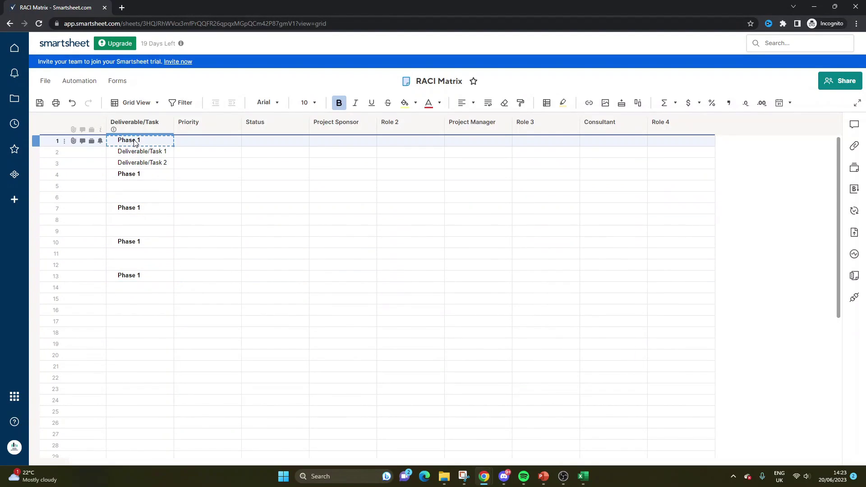
left_click(135, 179)
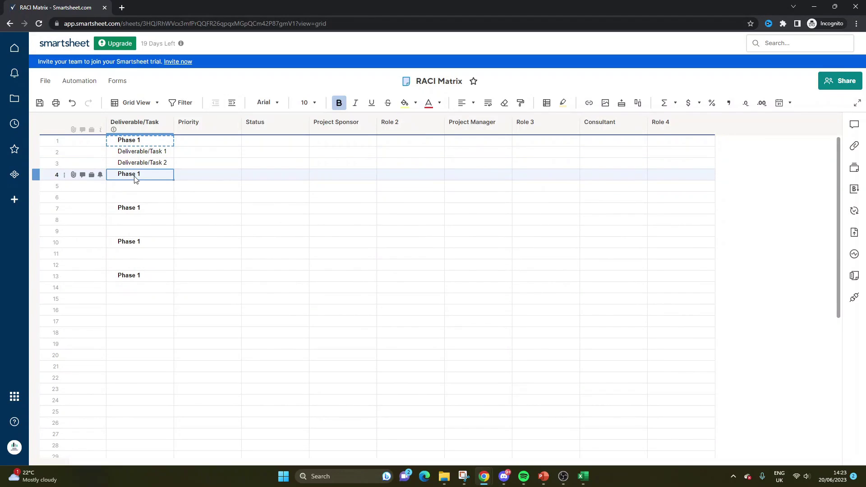
left_click(137, 209)
left_click(134, 276)
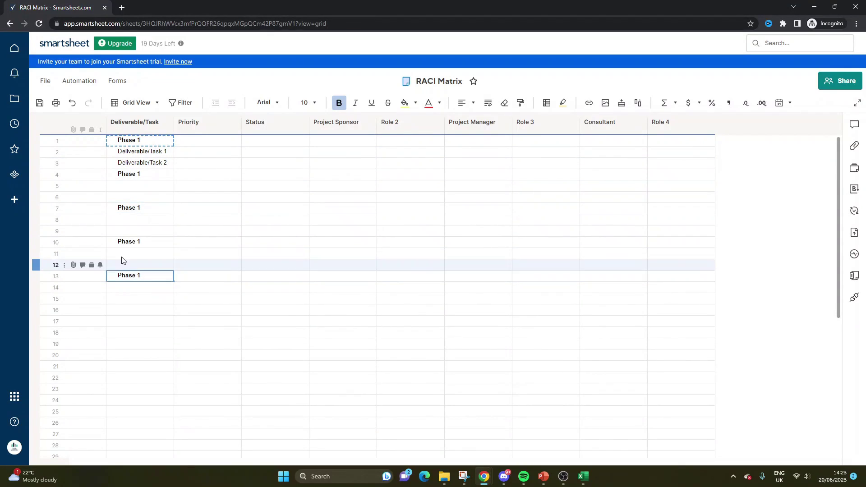
double_click(145, 144)
key("Return")
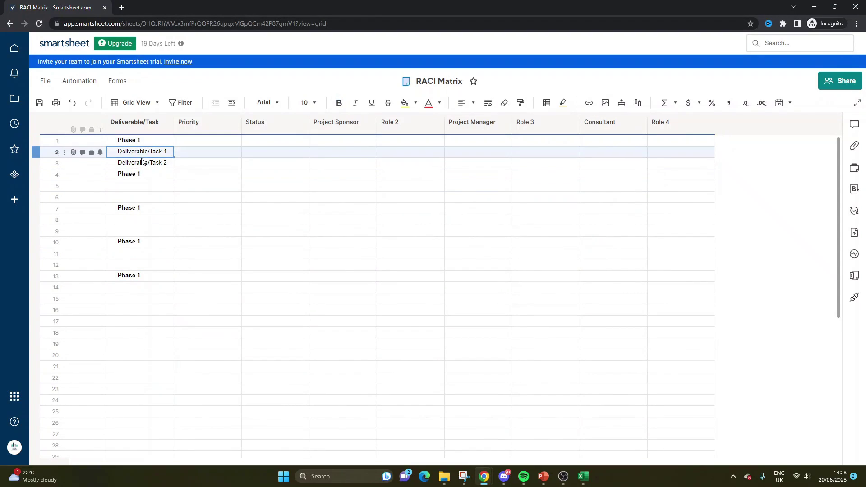
- Copy the rows 2–3 deliverables into rows 5–6, 8–9 and 11–12
left_click(143, 163, "shift")
key("ctrl+c")
left_click(141, 185)
key("ctrl+v")
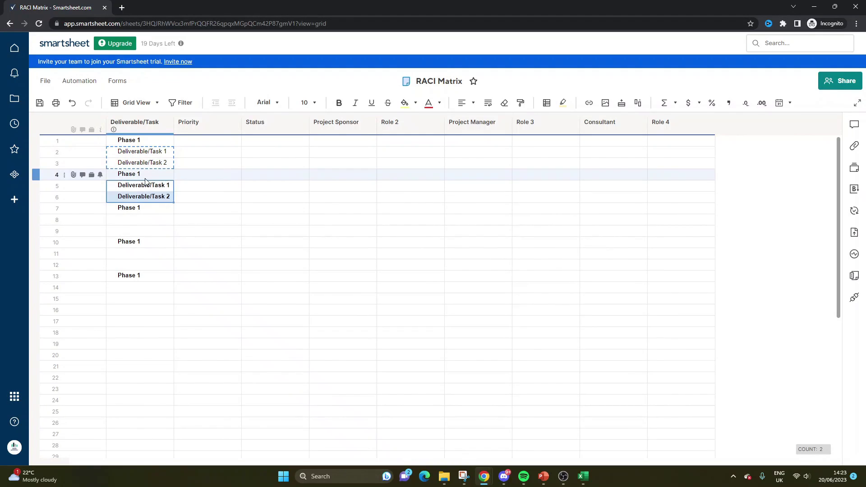
left_click(155, 219)
key("ctrl+v")
left_click(155, 253)
key("ctrl+v")
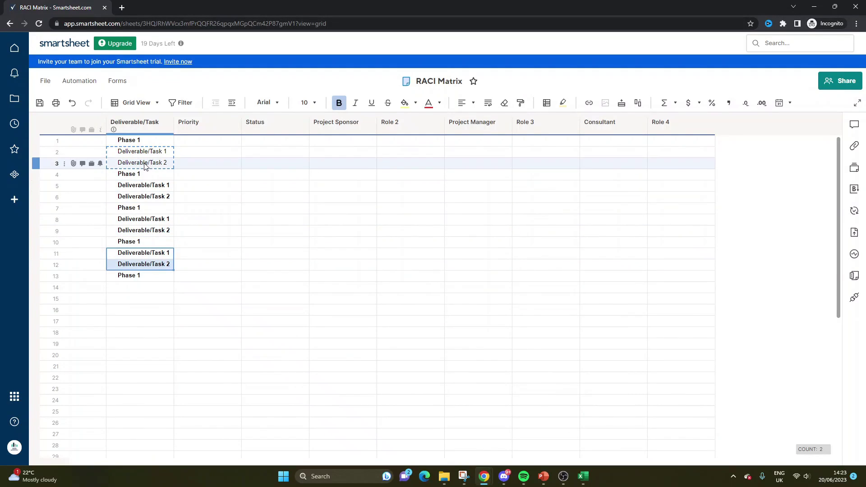
- Remove bold from the pasted deliverables in rows 5–6, 8–9 and 11–12
left_click(146, 186)
left_click(150, 197, "shift")
key("ctrl+b")
left_click(151, 219)
left_click(152, 231, "shift")
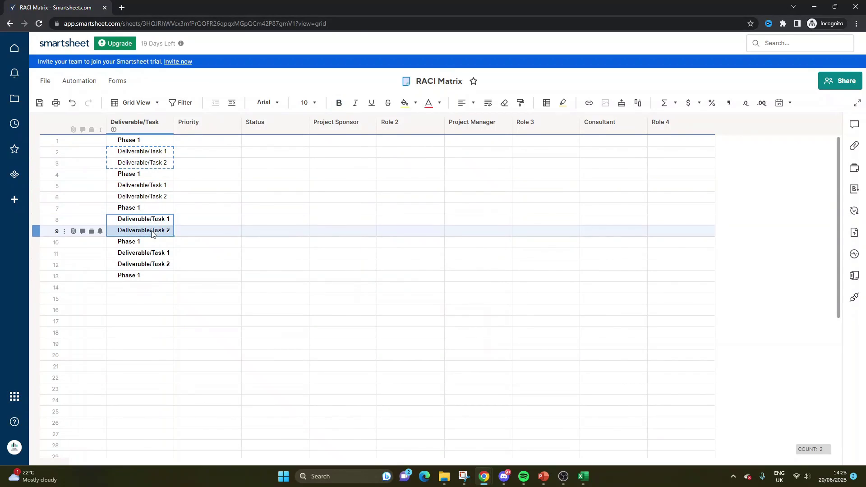
key("ctrl+b")
left_click(155, 253)
left_click(155, 265, "shift")
key("ctrl+b")
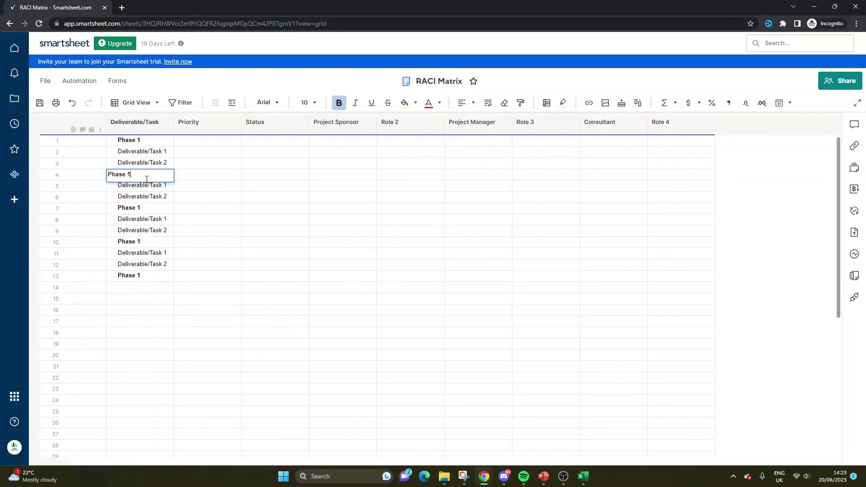
- Renumber the headings in rows 4, 7, 10 and 13 to Phase 2, 3, 4 and 5
key("BackSpace")
type("2")
key("Return")
left_click(154, 205)
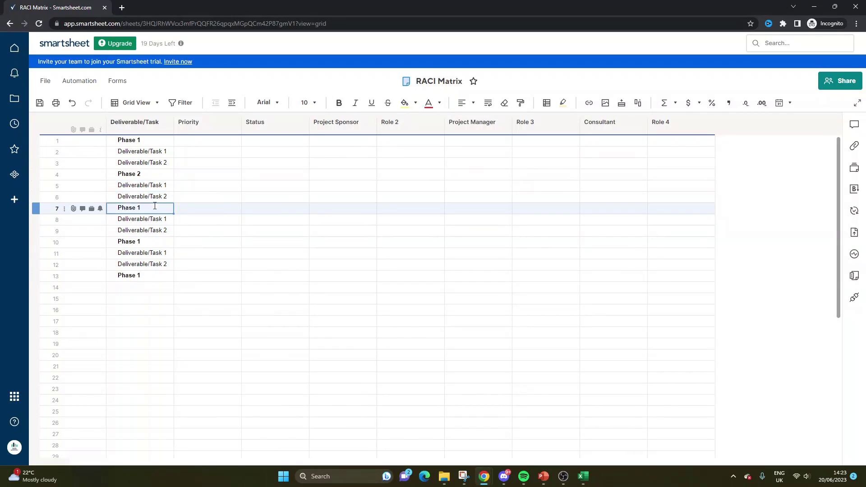
left_click(155, 206)
key("BackSpace")
double_click(146, 241)
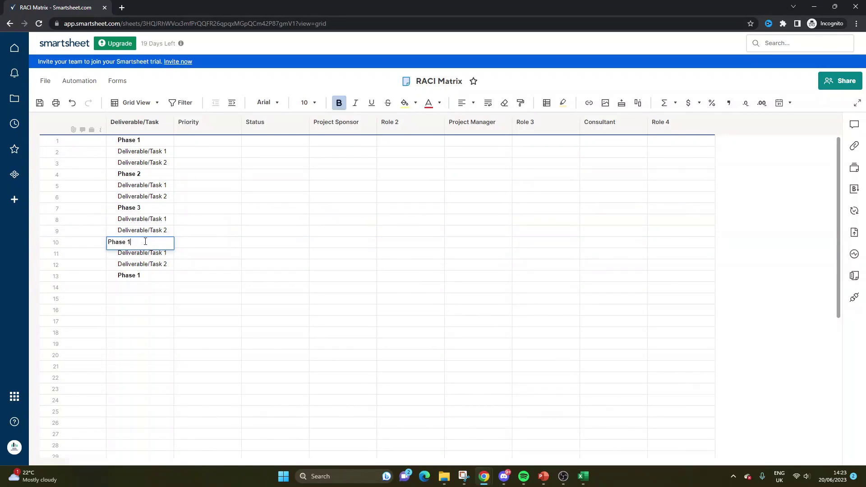
type("4")
key("Return")
double_click(148, 276)
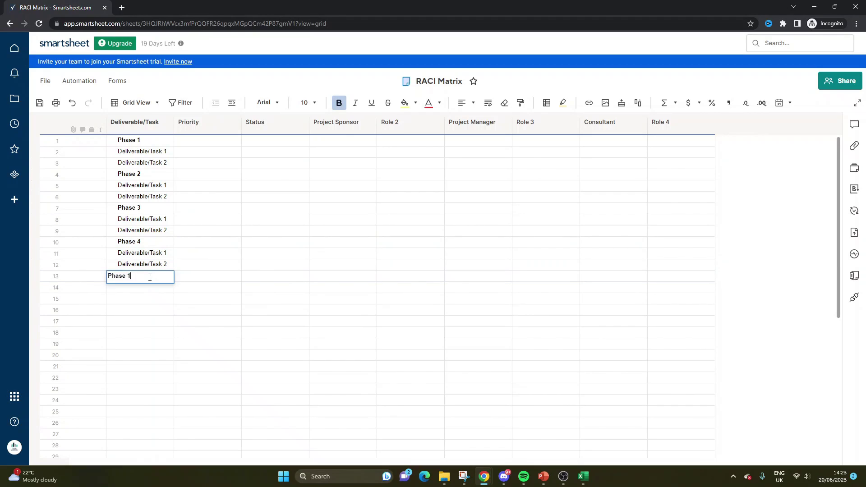
type("5")
key("Return")
left_click_drag(156, 152, 158, 159)
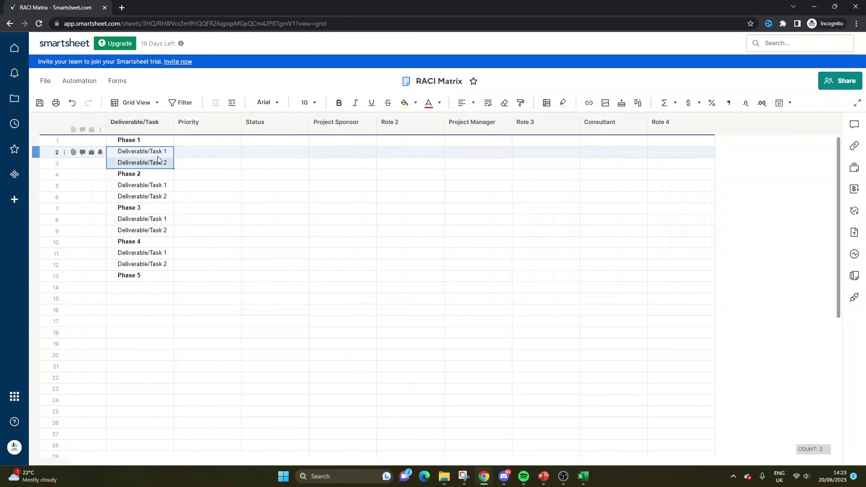
- Indent each pair of deliverables beneath Phases 1 through 4
left_click(232, 104)
left_click(158, 185)
left_click(163, 201, "shift")
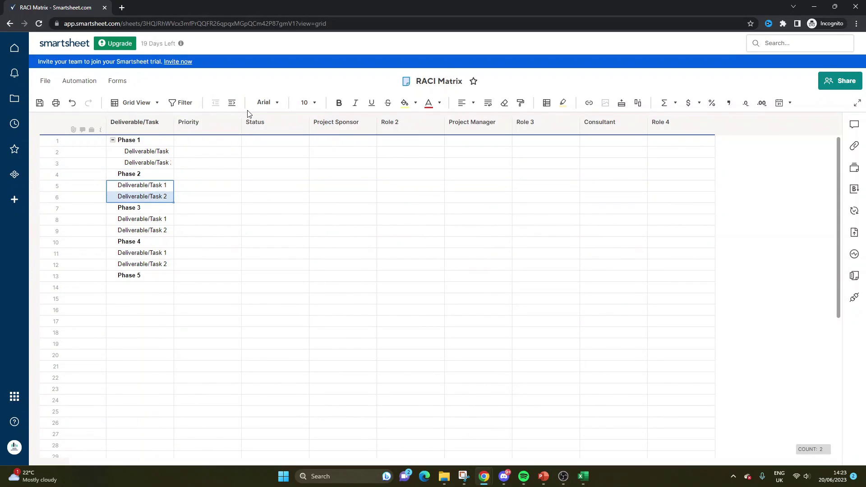
left_click(232, 103)
left_click(164, 218)
left_click(164, 233, "shift")
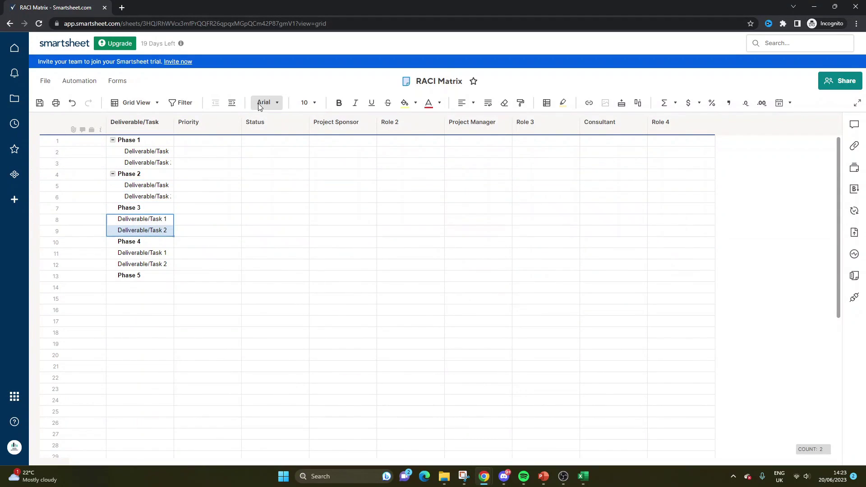
left_click(231, 103)
left_click(146, 253)
left_click(158, 265, "shift")
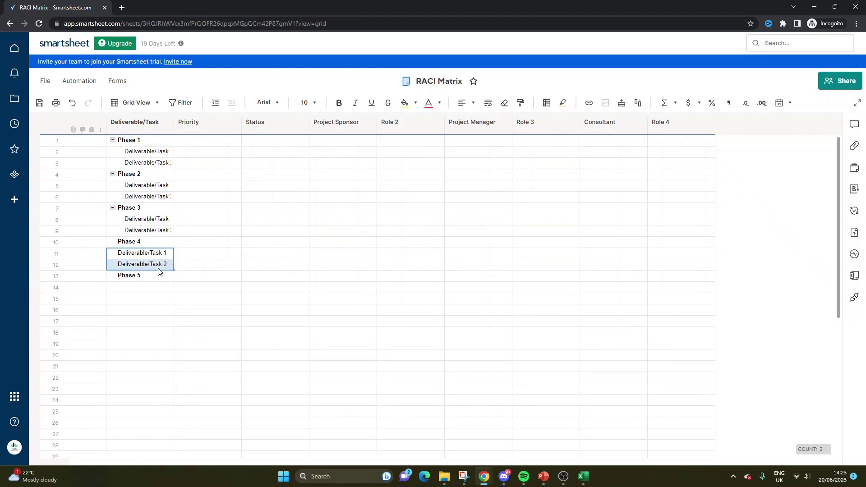
left_click(232, 102)
- Copy the two deliverables into rows 14–15 and indent them under Phase 5
left_click(149, 152)
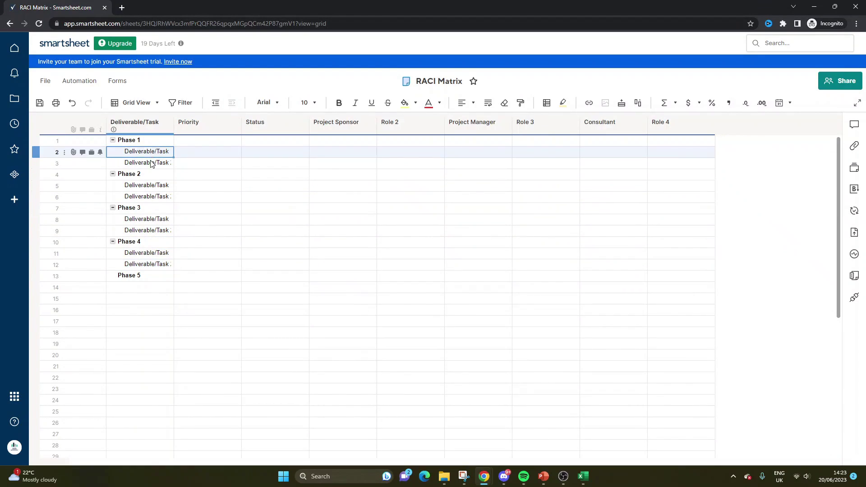
left_click(153, 162, "shift")
key("ctrl+c")
left_click(139, 287)
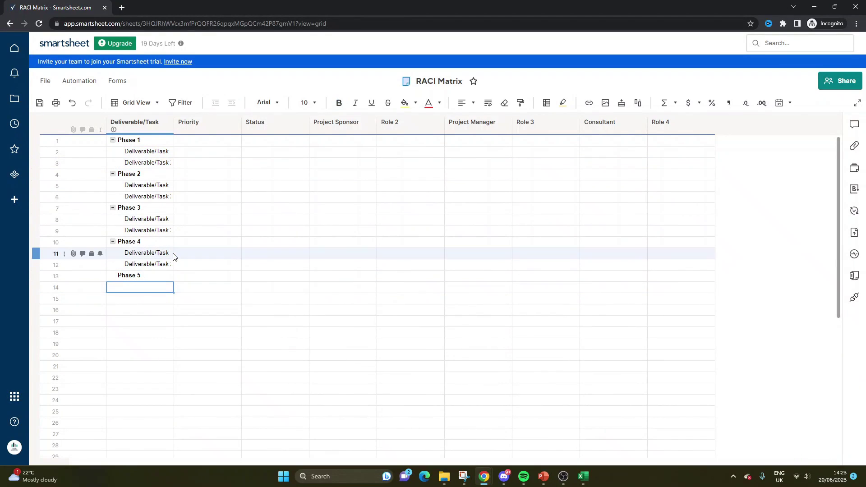
key("ctrl+v")
left_click(232, 102)
right_click(142, 125)
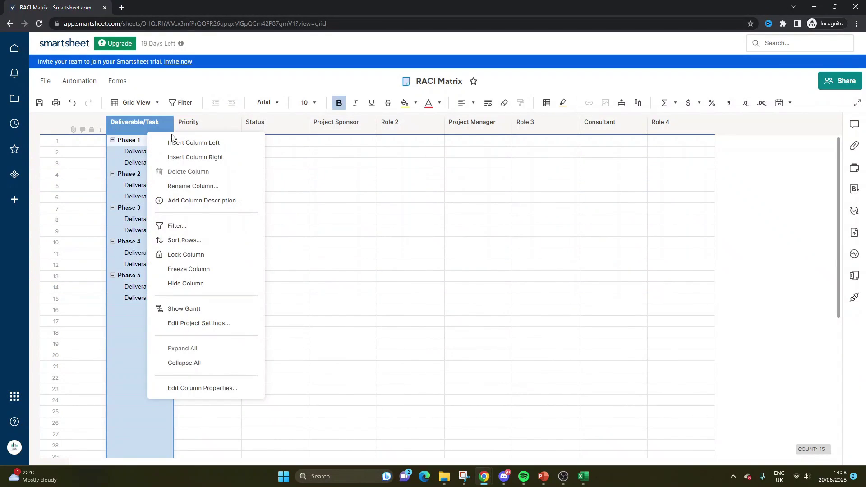
key("Escape")
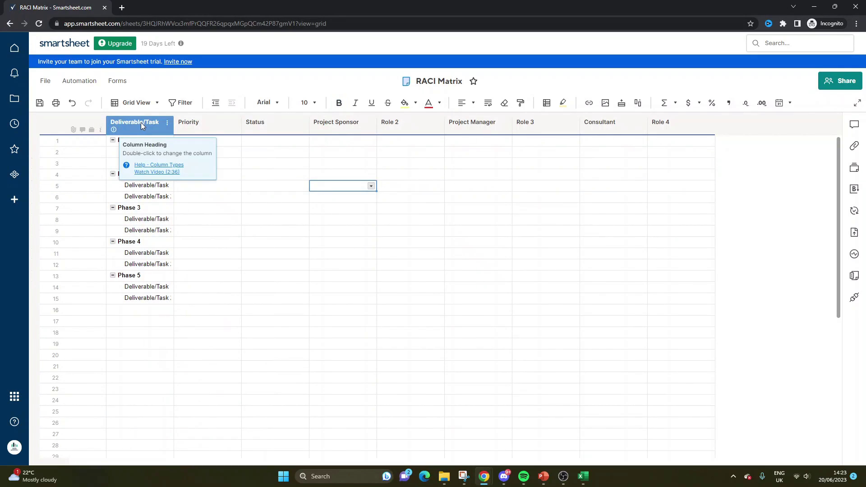
left_click(228, 151)
left_click(142, 137)
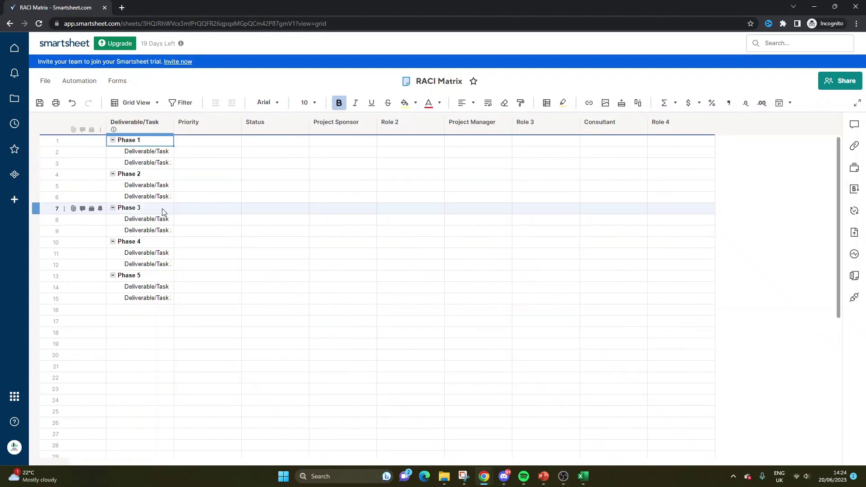
left_click(139, 149)
left_click(141, 144)
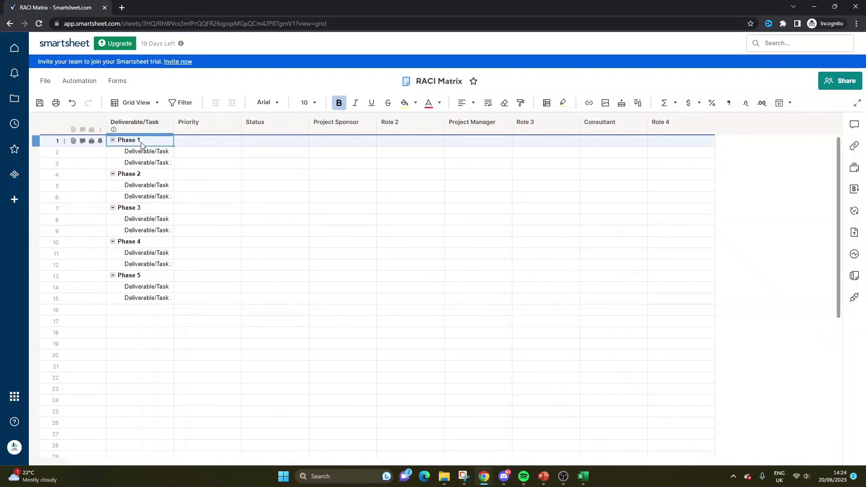
left_click(272, 183)
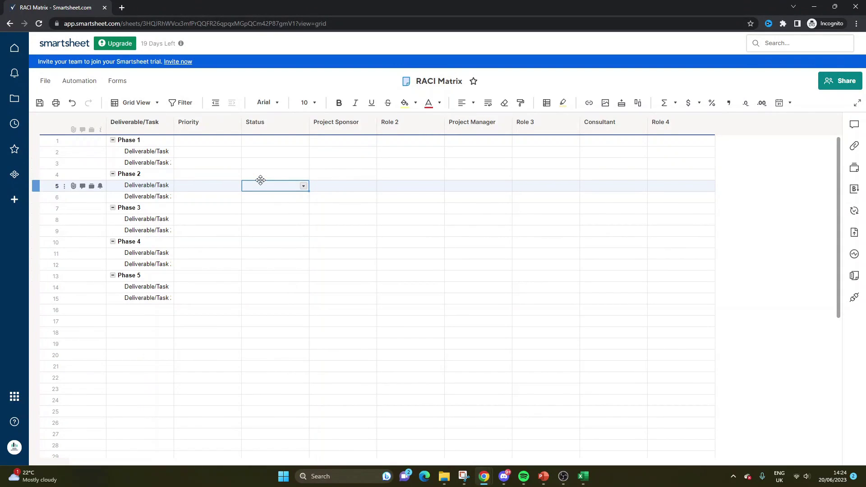
left_click(131, 140)
left_click(145, 174)
left_click(153, 210)
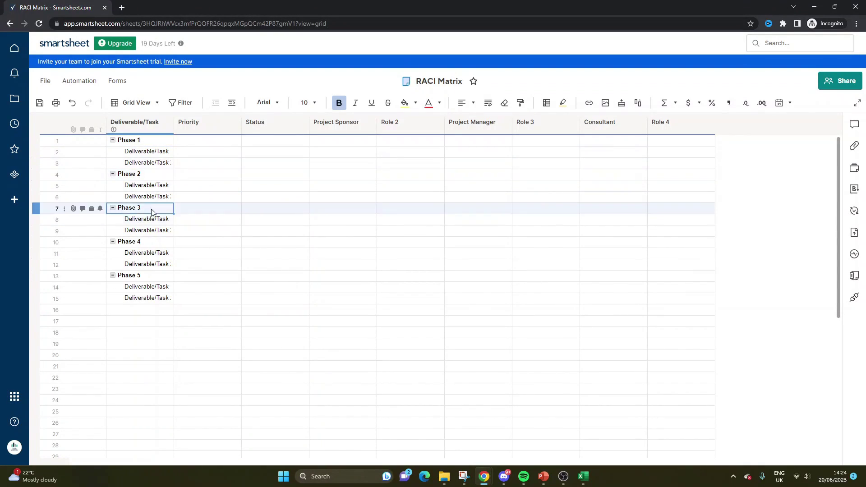
left_click(215, 142)
left_click(220, 162)
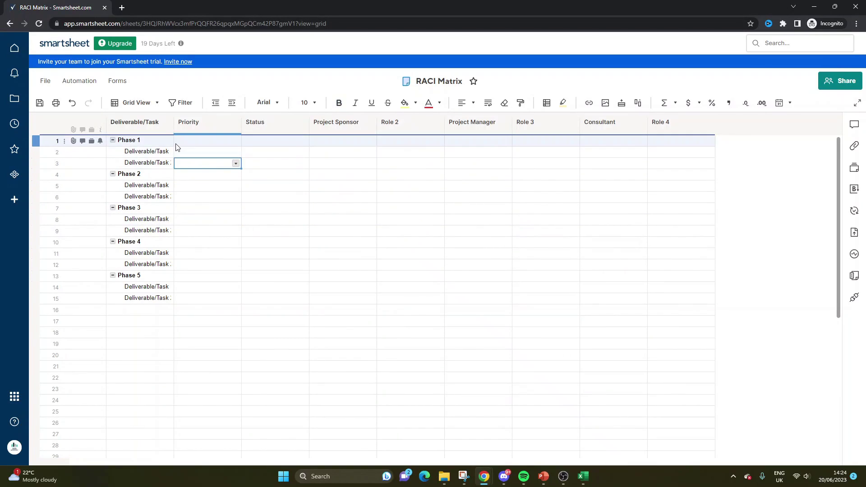
- Fill the Phase 1 and Phase 2 heading rows grey across all columns
left_click_drag(169, 142, 654, 140)
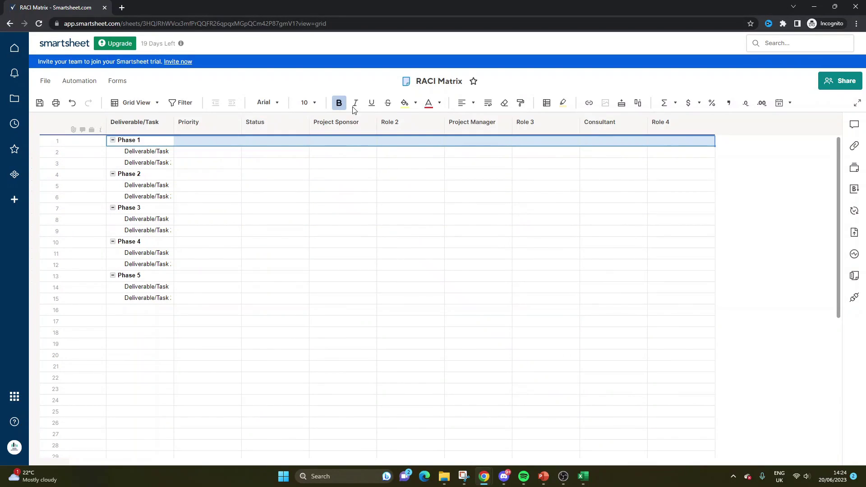
left_click(415, 103)
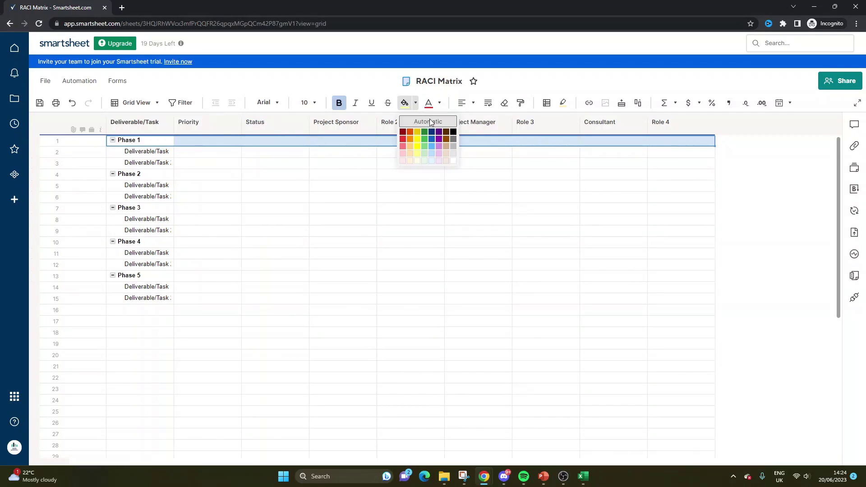
left_click(454, 154)
left_click(212, 175)
left_click_drag(212, 175, 360, 172)
key("Left")
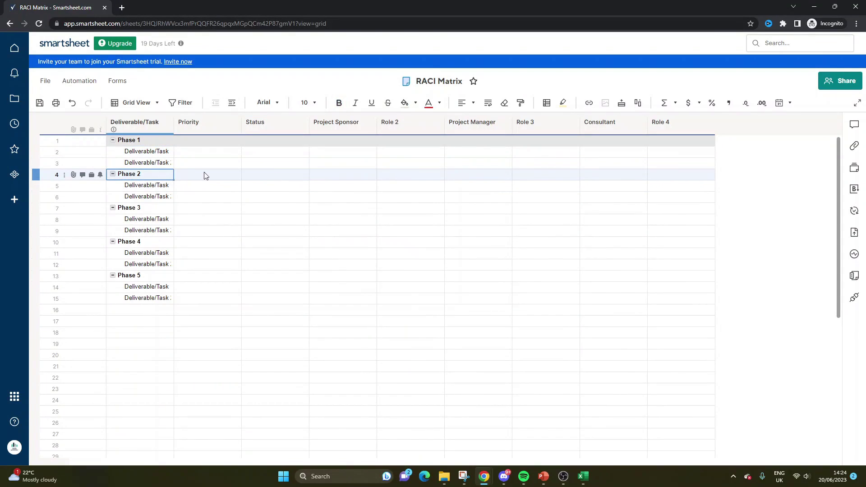
left_click_drag(205, 175, 605, 172)
left_click(406, 103)
- Fill the Phase 3, Phase 4 and Phase 5 heading rows grey across all columns
left_click_drag(135, 208, 677, 209)
left_click(405, 103)
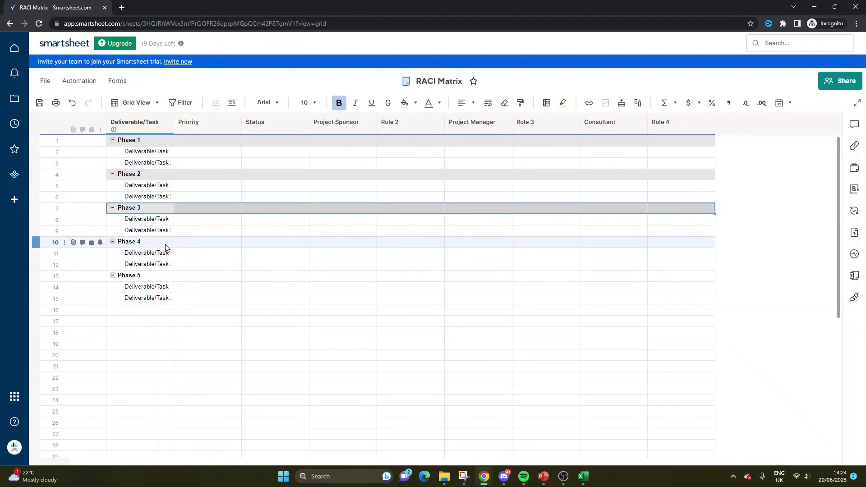
left_click_drag(165, 247, 659, 240)
left_click(405, 103)
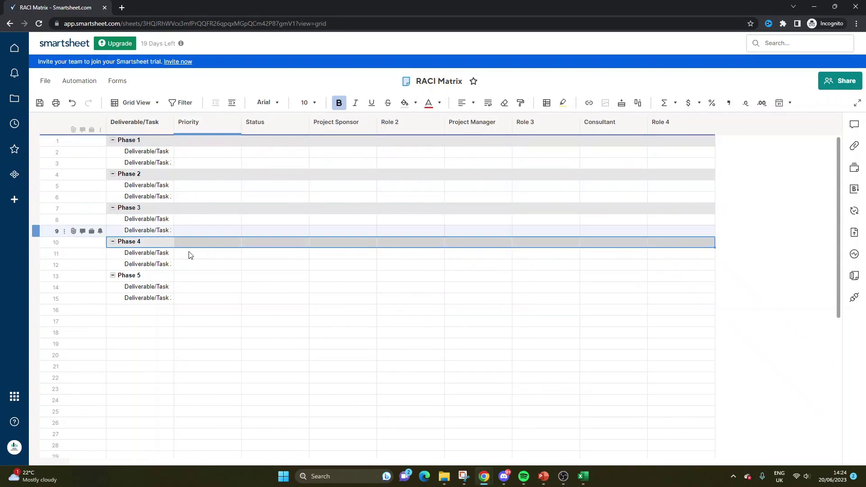
left_click_drag(169, 275, 663, 268)
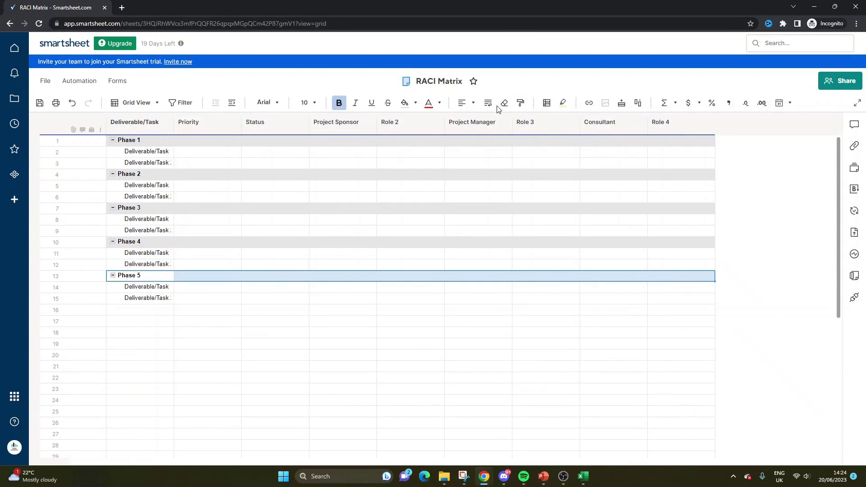
left_click(405, 103)
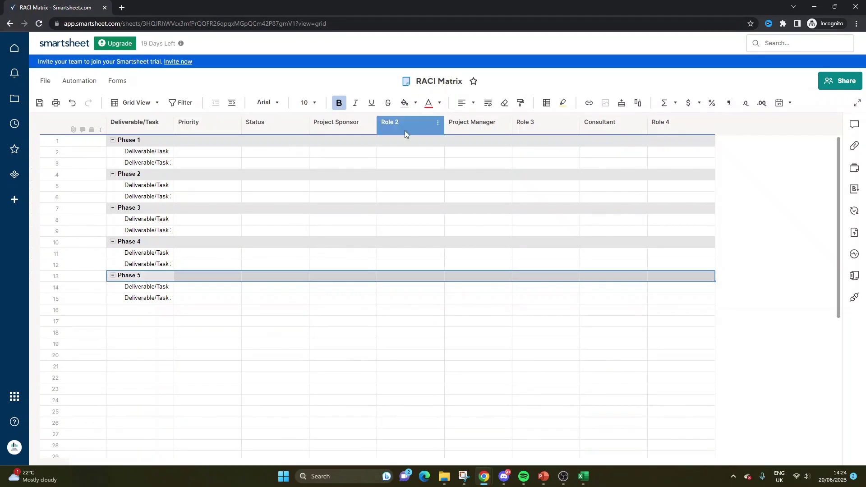
- Set the first task's priority to Low and its status to In Progress
left_click(232, 141)
left_click(232, 153)
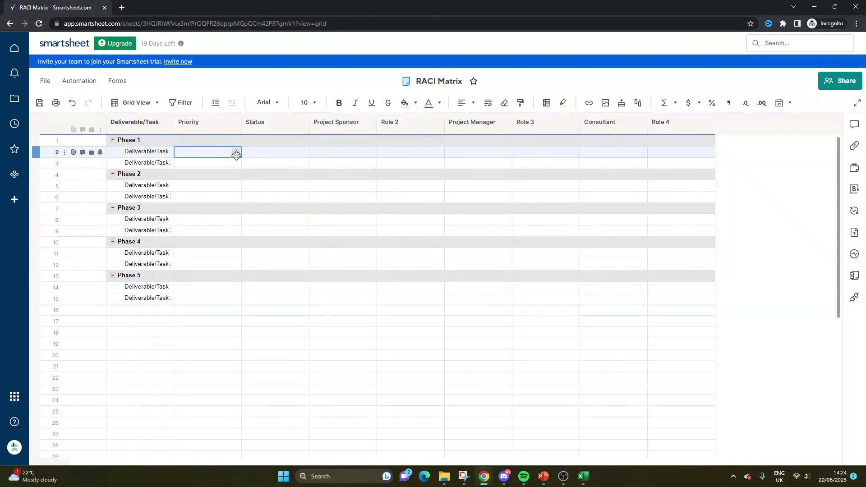
left_click(236, 155)
left_click(218, 163)
left_click(276, 155)
left_click(304, 154)
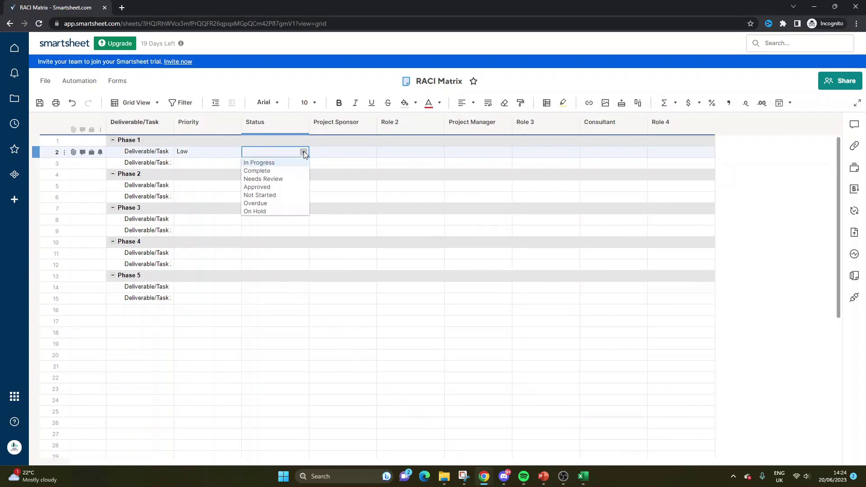
left_click(291, 163)
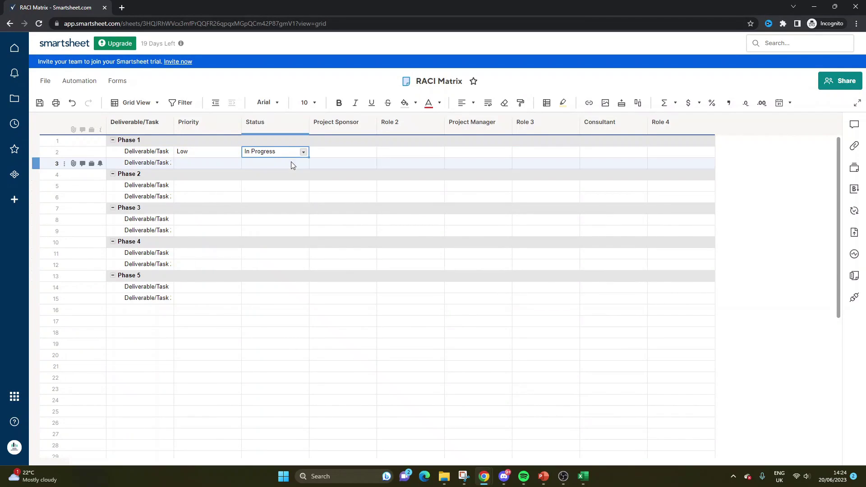
- Mark the first task's Project Sponsor as R and A
left_click(340, 148)
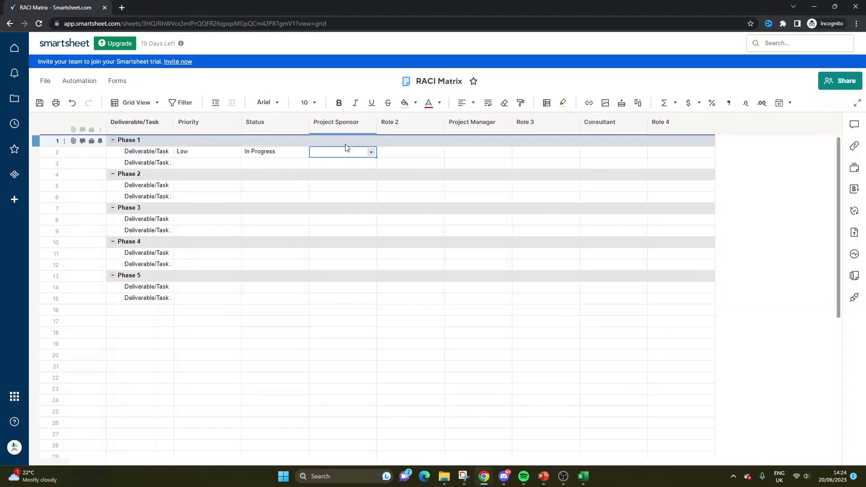
left_click(372, 152)
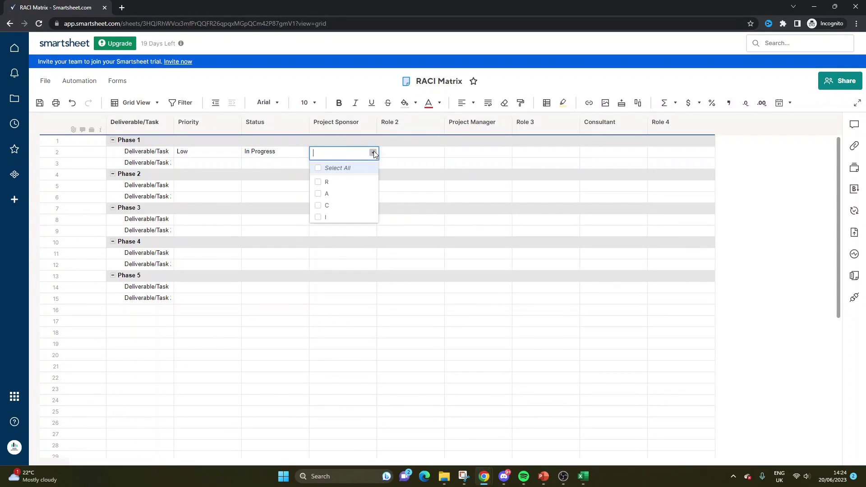
left_click(318, 183)
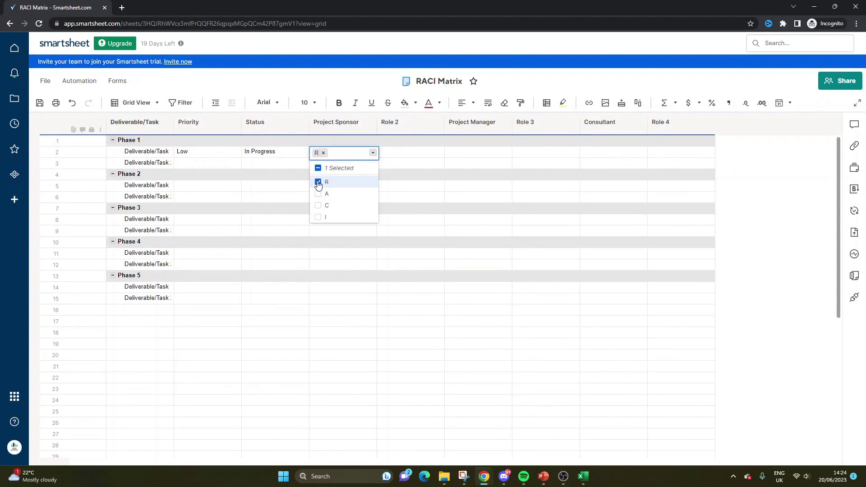
left_click(459, 196)
left_click(336, 156)
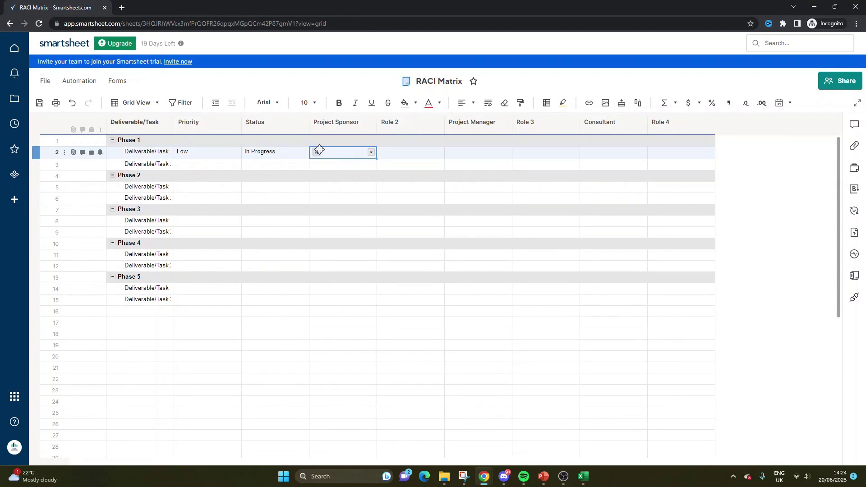
left_click(371, 153)
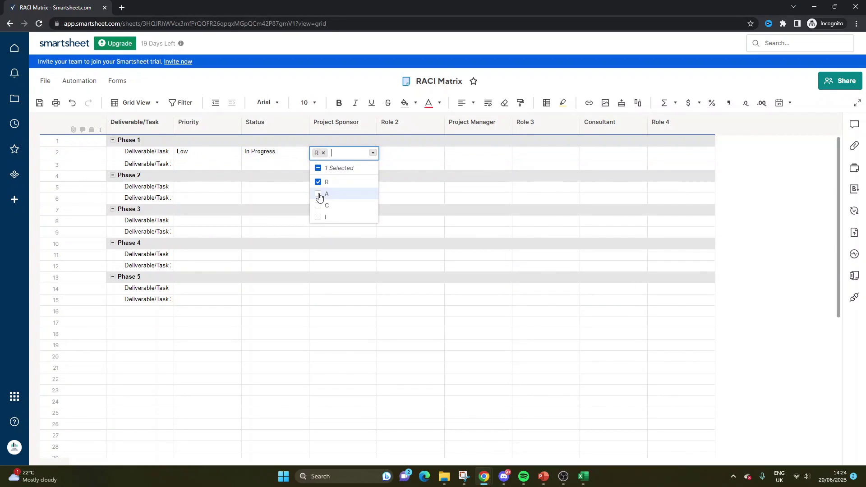
left_click(319, 197)
left_click(465, 187)
- Reset the first task's Project Sponsor entry to R only
left_click(363, 155)
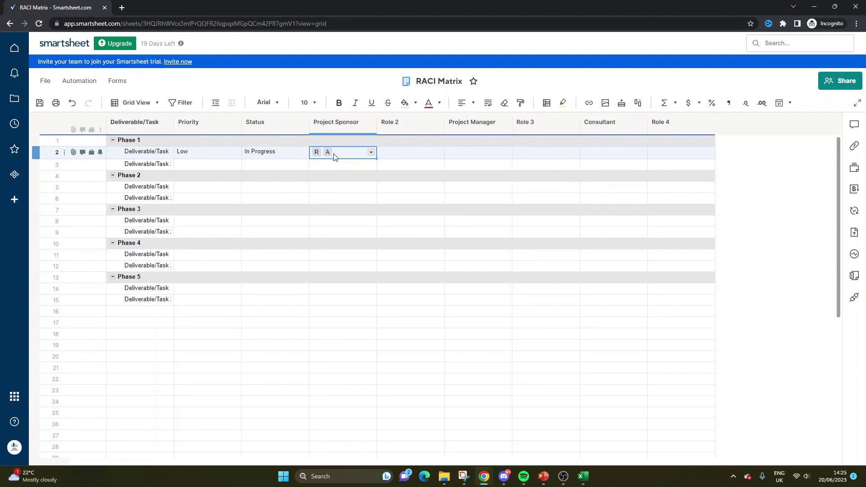
left_click(370, 154)
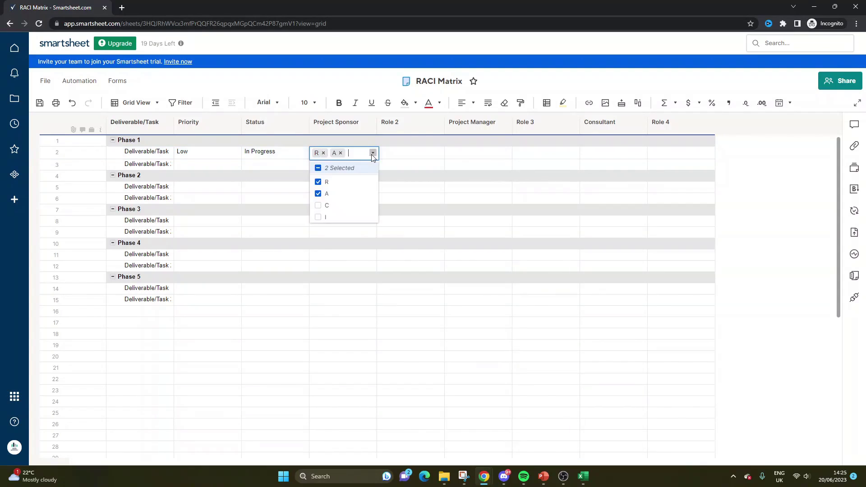
left_click(319, 206)
left_click(319, 193)
left_click(319, 182)
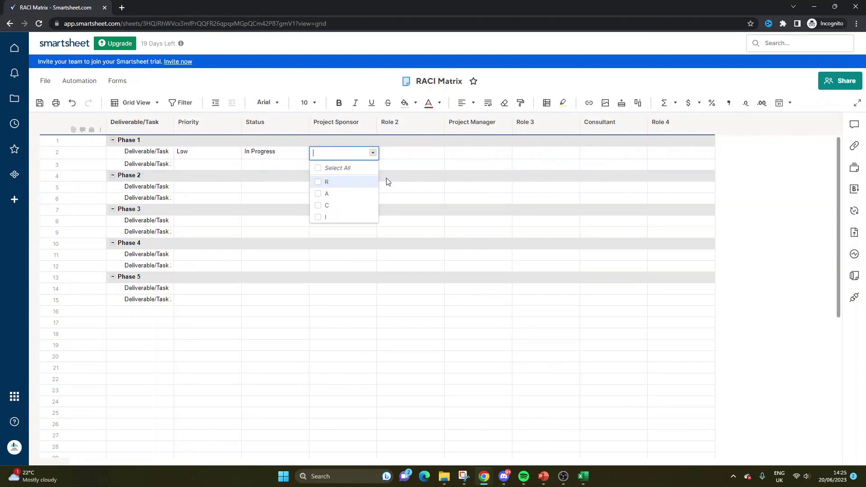
left_click(386, 178)
left_click(370, 154)
left_click(318, 182)
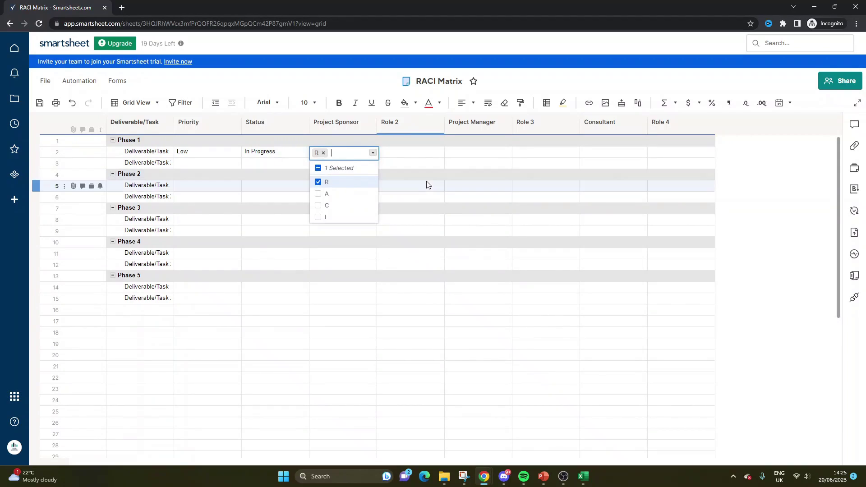
left_click(420, 195)
- Mark Role 2 as A for the second task and Role 3 as I in row 6
left_click(414, 168)
left_click(439, 165)
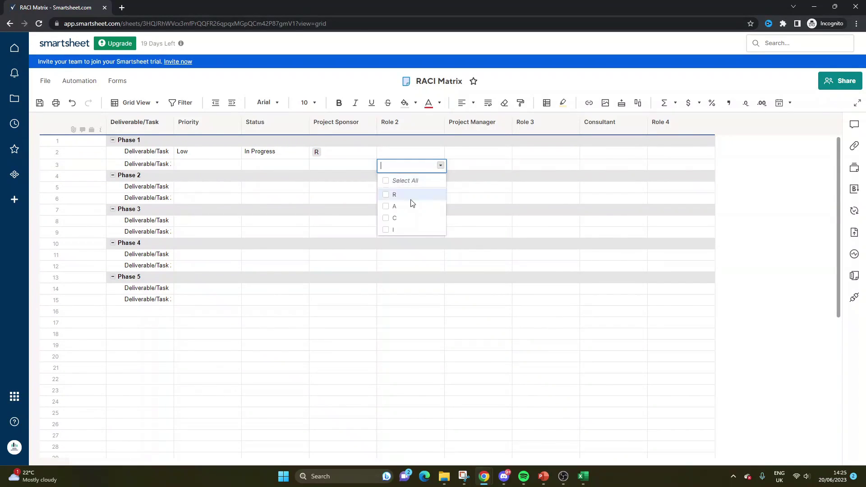
left_click(387, 207)
left_click(541, 198)
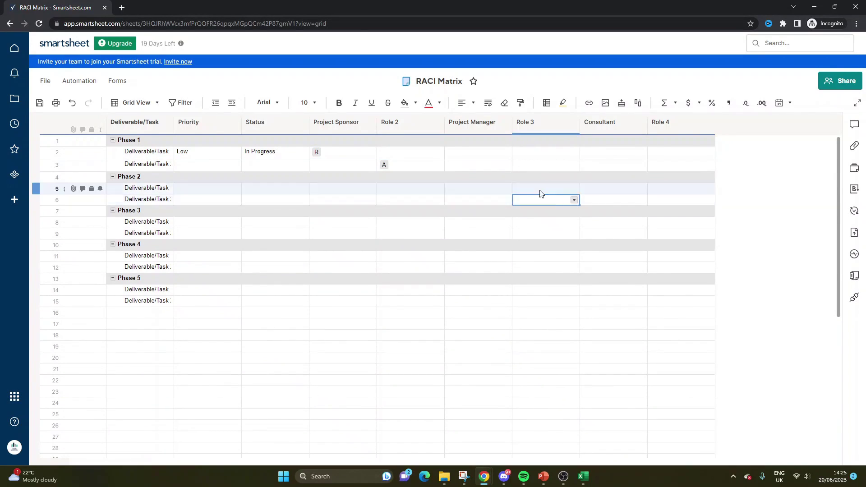
left_click(575, 200)
left_click(522, 265)
left_click(659, 211)
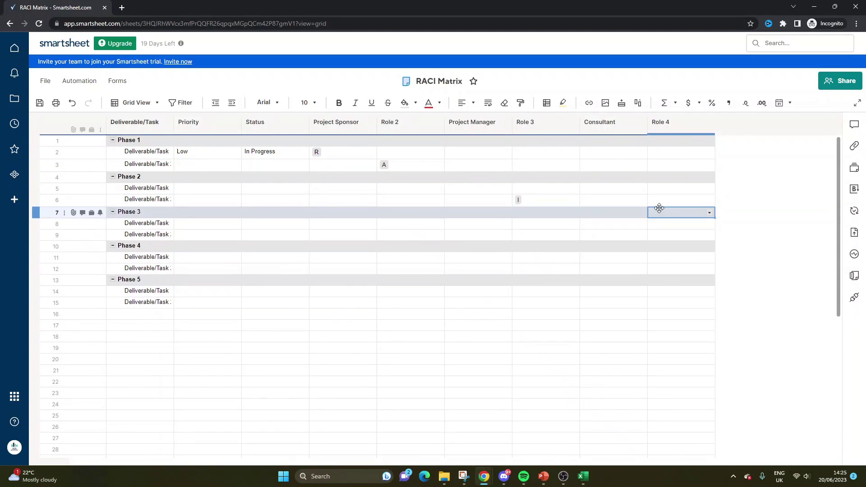
- Clear the I from Role 3 in row 6
left_click(617, 166)
left_click(650, 165)
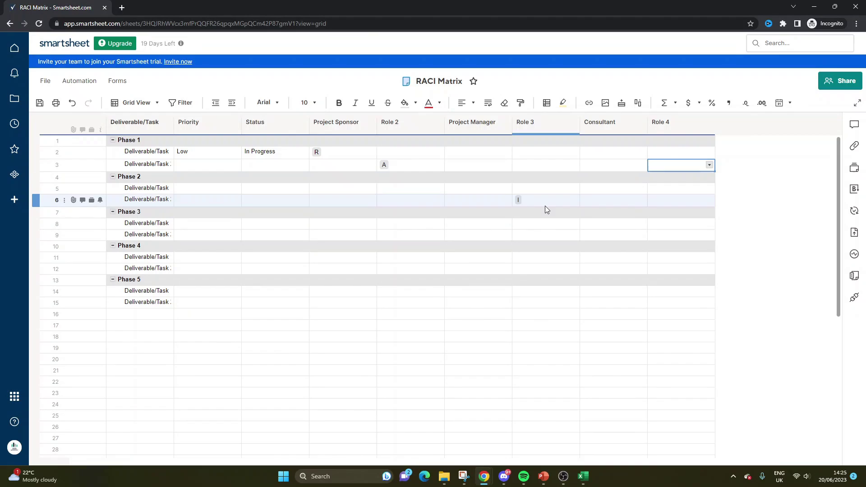
left_click(542, 213)
left_click(543, 205)
key("Delete")
- Mark the Consultant as I for the second task and in row 5
left_click(640, 166)
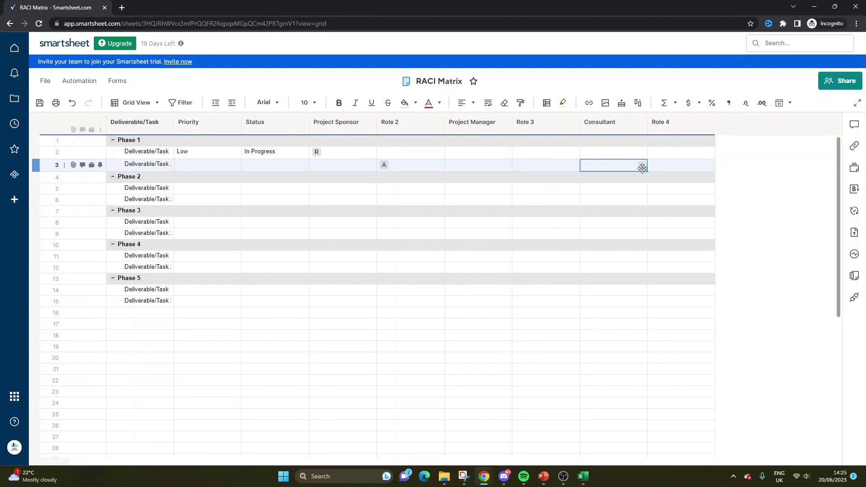
left_click(641, 167)
left_click(589, 230)
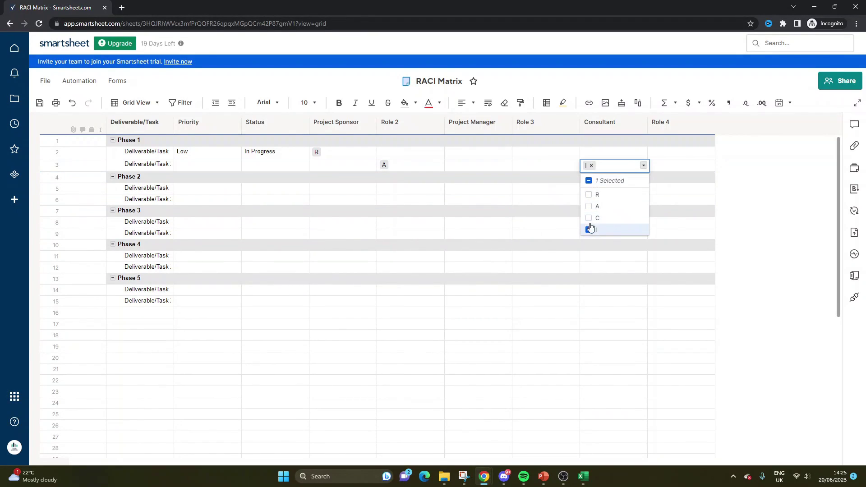
left_click(591, 190)
left_click(586, 189)
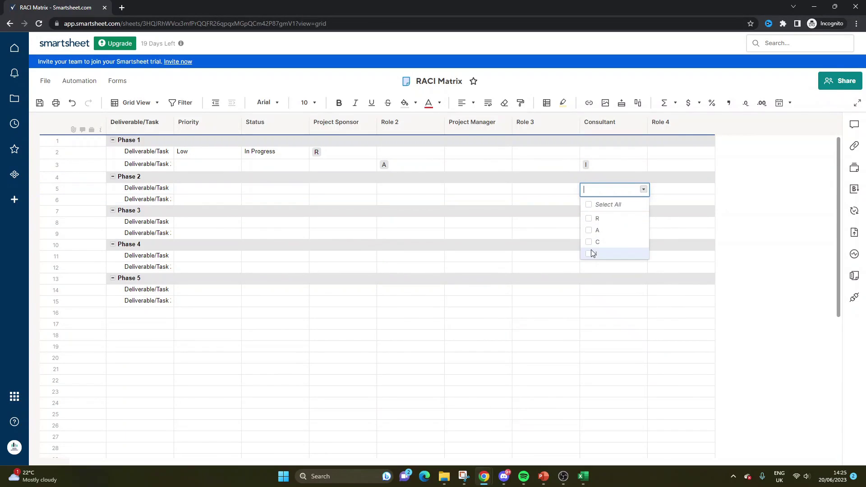
left_click(589, 254)
left_click(392, 153)
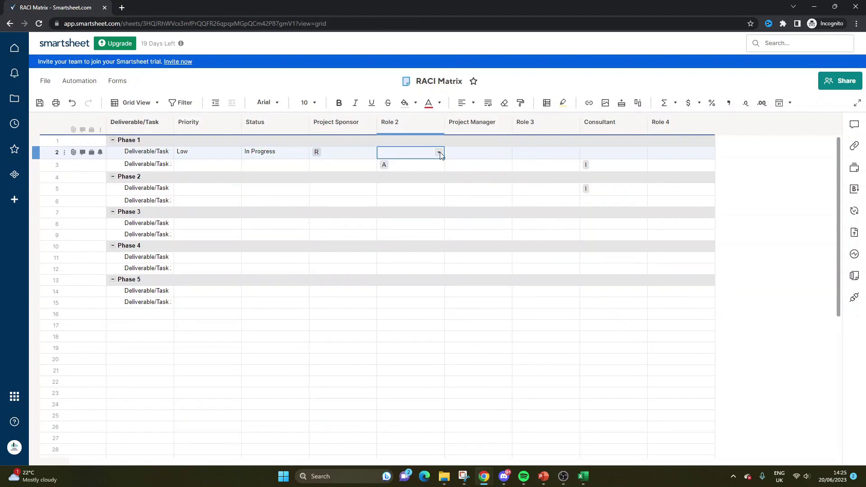
- Mark Role 2 as R for the first task and save the sheet
left_click(390, 152)
left_click(388, 182)
left_click(478, 224)
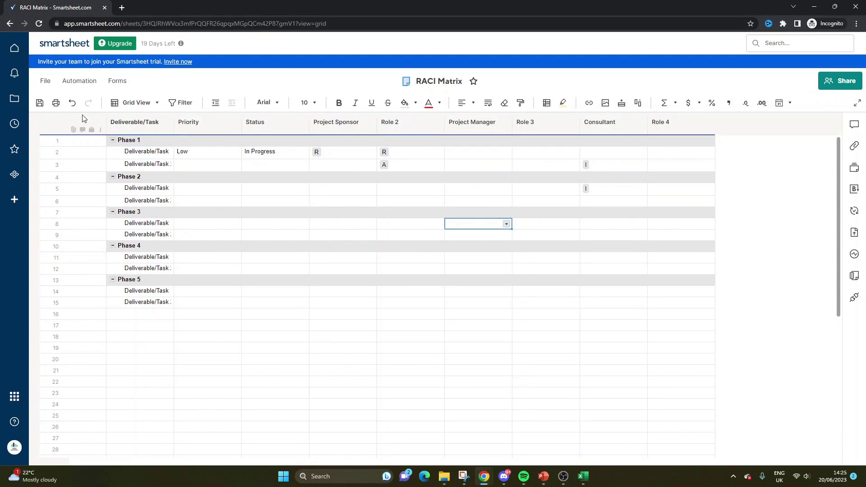
left_click(39, 103)
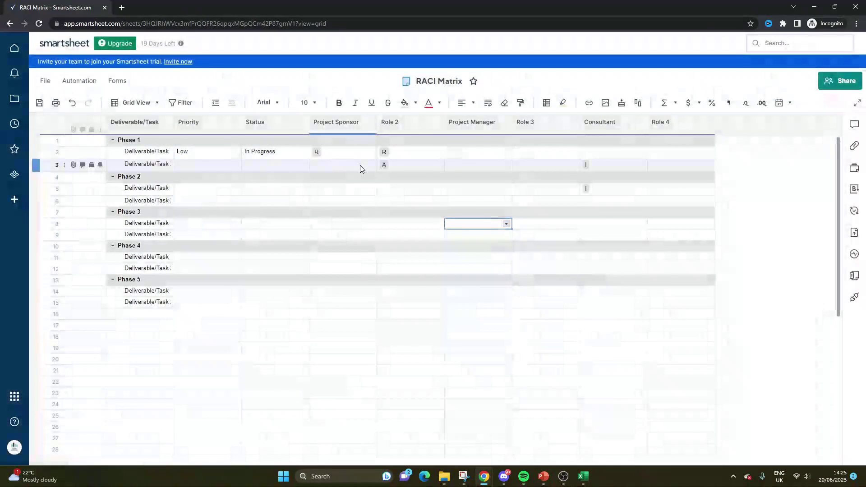
- Move the R and A entries from Role 2 into Project Manager rows 2–3, then open Conditional Formatting
left_click(425, 155)
key("Delete")
left_click(421, 164)
key("Delete")
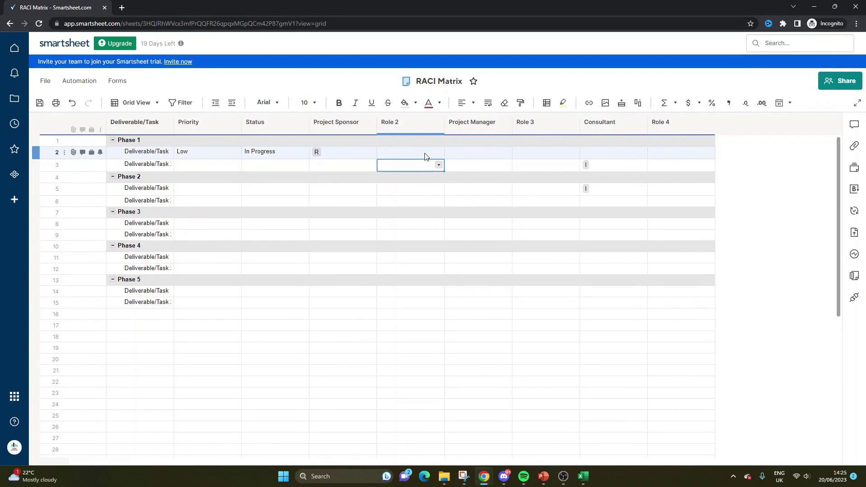
left_click_drag(425, 156, 424, 166)
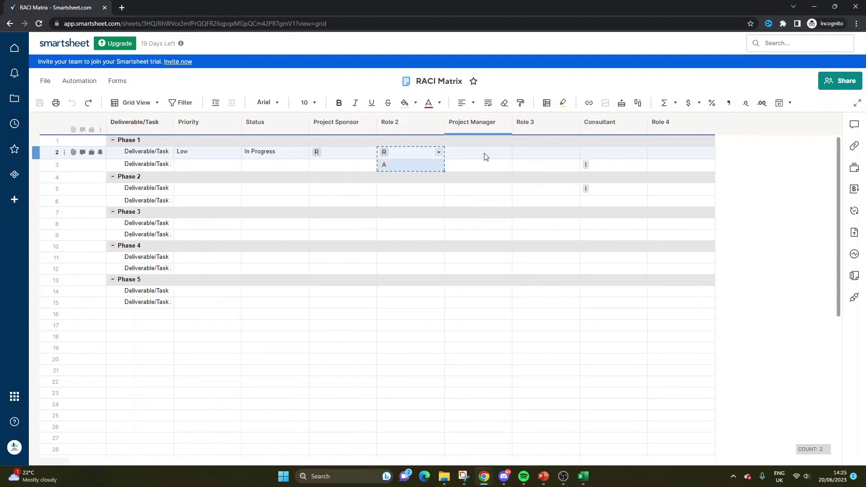
key("ctrl+c")
key("Right")
key("ctrl+v")
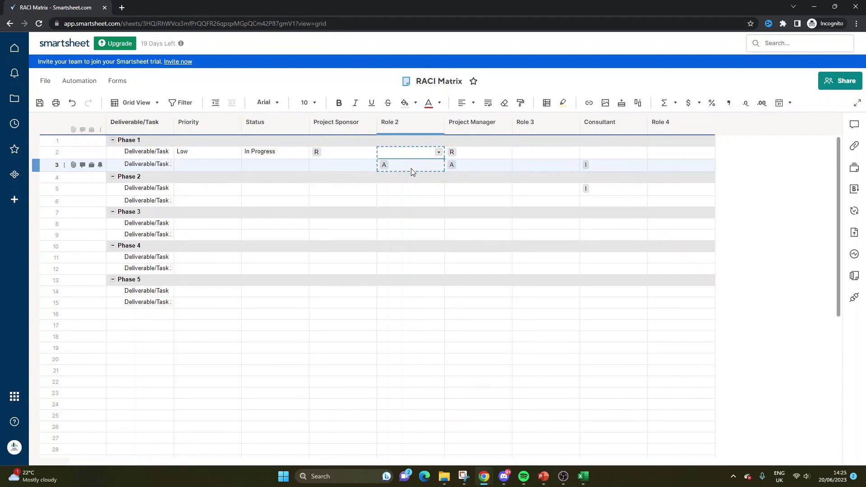
left_click(465, 235)
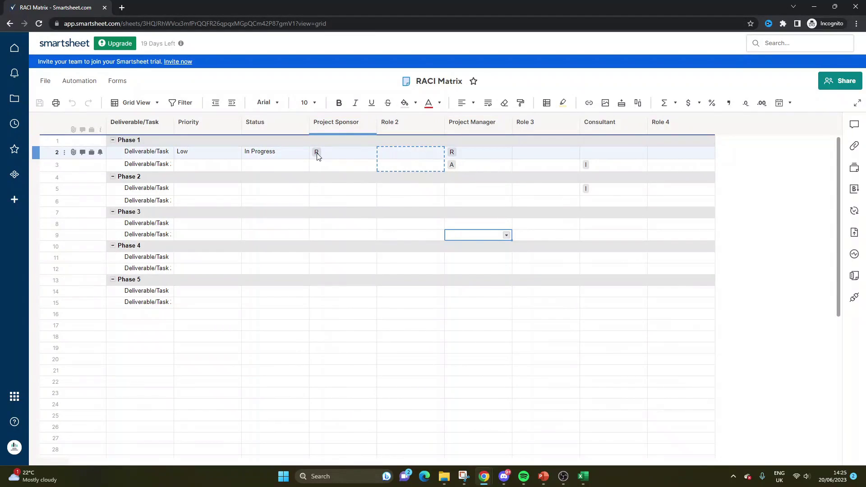
left_click(326, 190)
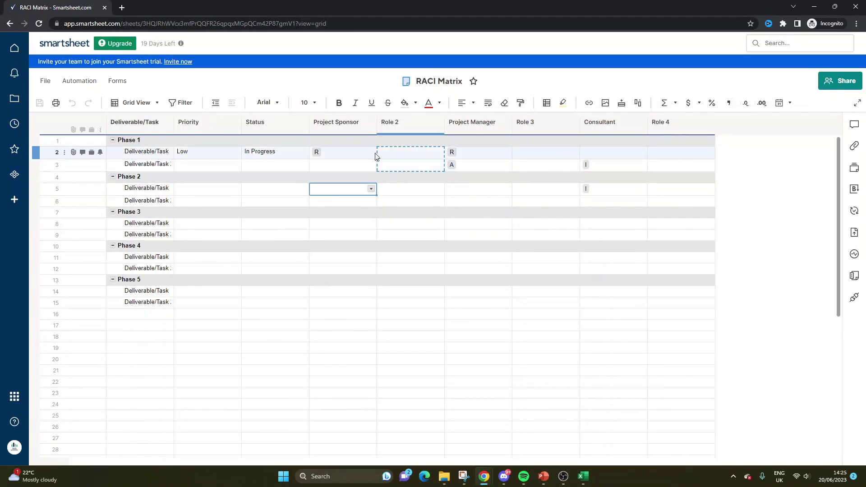
left_click(546, 103)
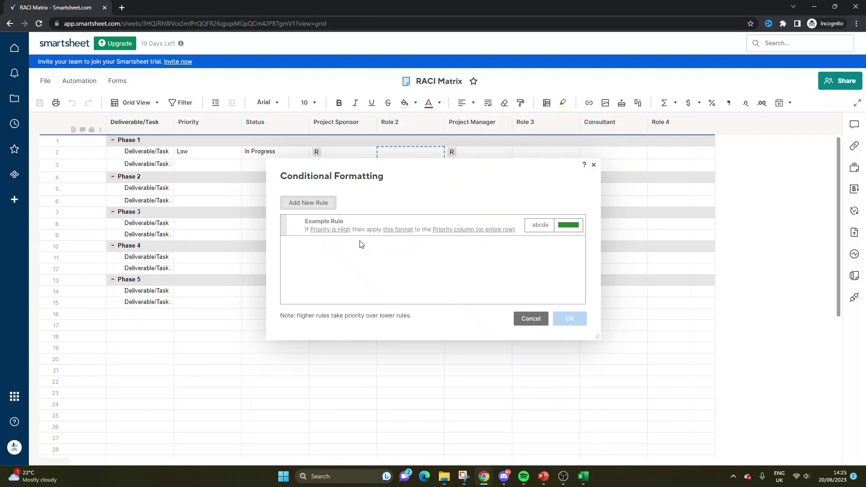
- Add a new rule with the condition Project Sponsor contains R
left_click(328, 212)
left_click(329, 227)
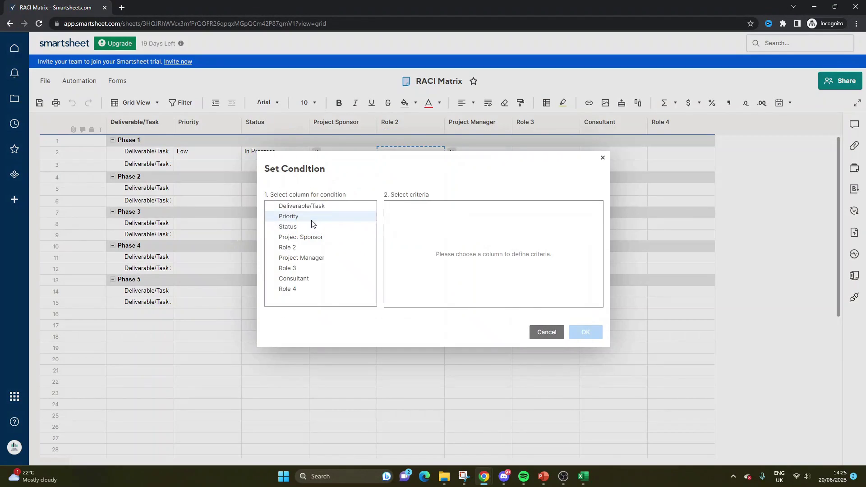
left_click(322, 236)
left_click(408, 216)
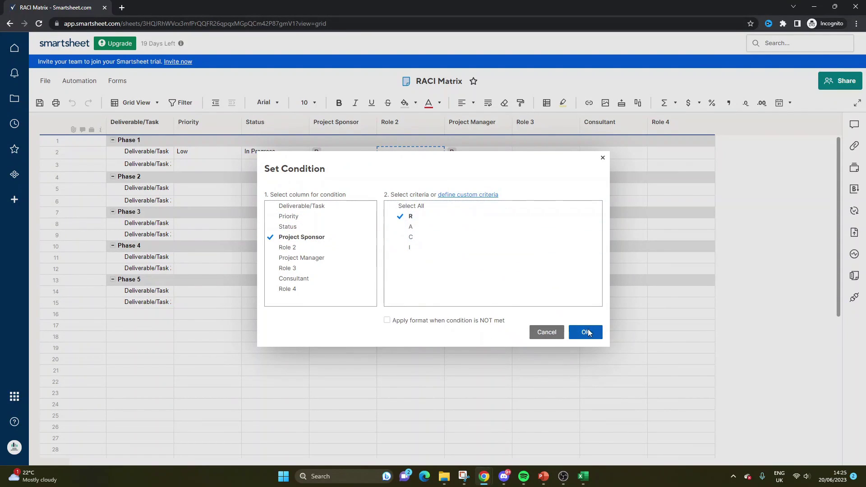
left_click(580, 331)
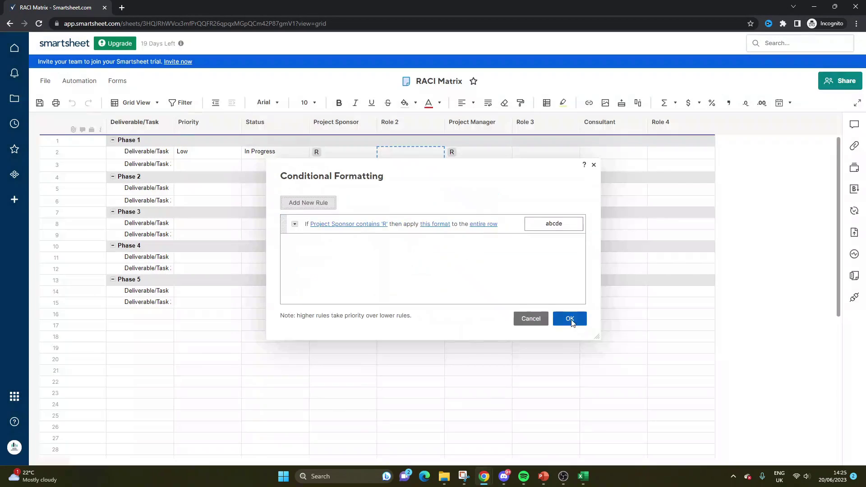
- Apply red text to the Project Sponsor column and save the rule
left_click(443, 226)
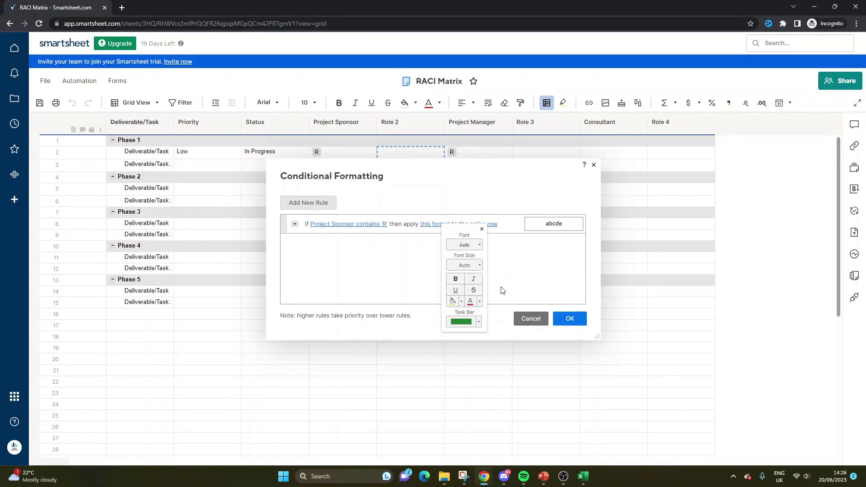
left_click(489, 224)
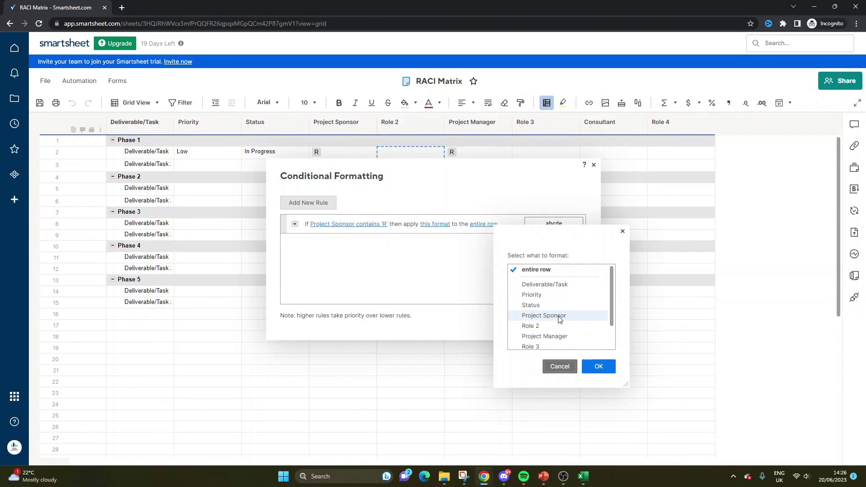
left_click(559, 316)
left_click(599, 366)
left_click(569, 319)
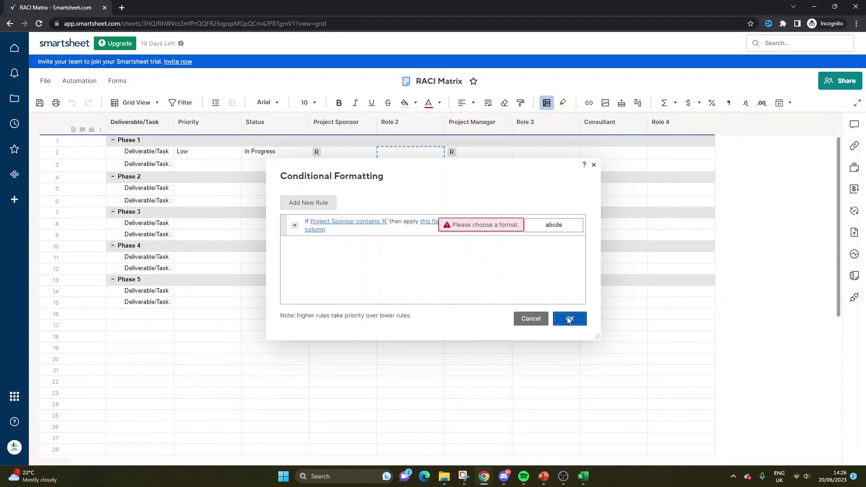
left_click(538, 229)
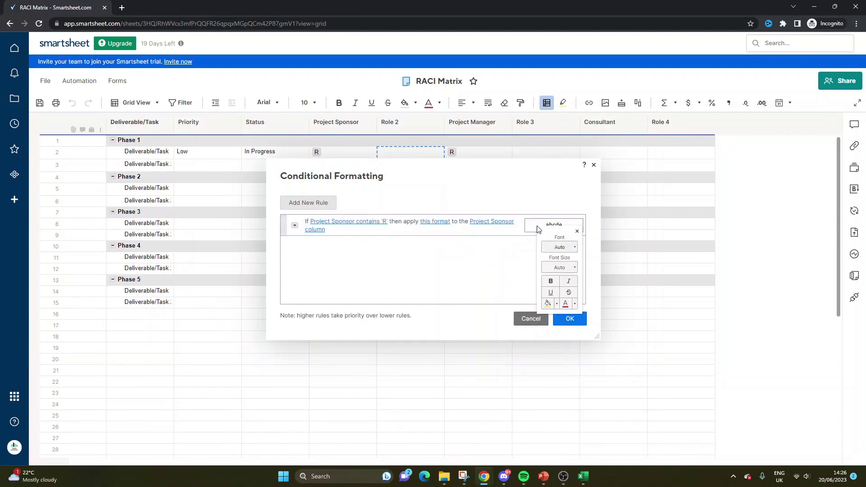
left_click(569, 319)
- Check the RACI entries in the Project Sponsor cells of rows 2–3
left_click(339, 152)
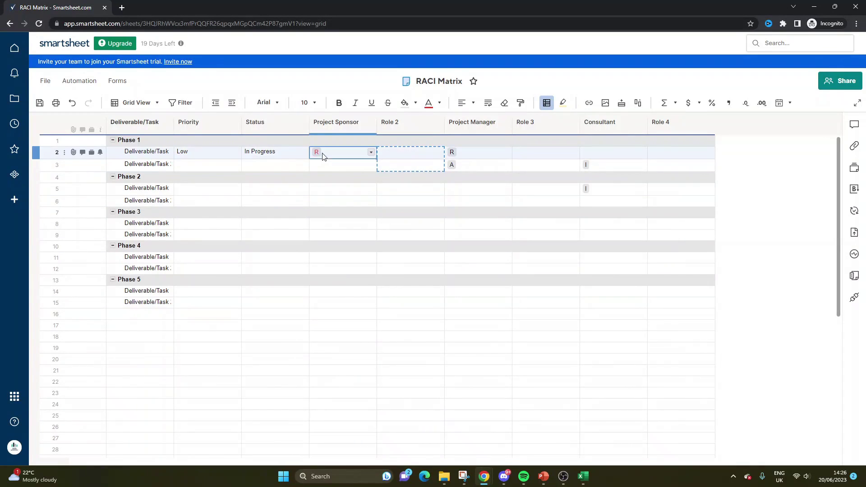
left_click(336, 165)
left_click(373, 165)
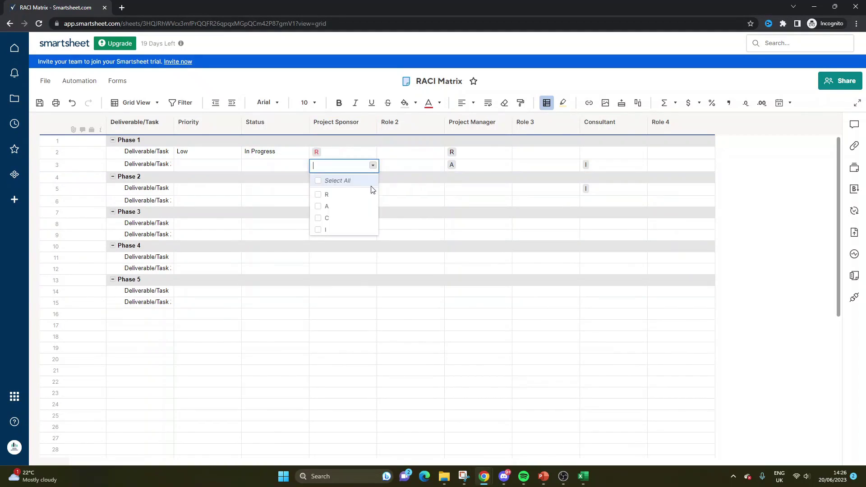
left_click(331, 195)
left_click(327, 166)
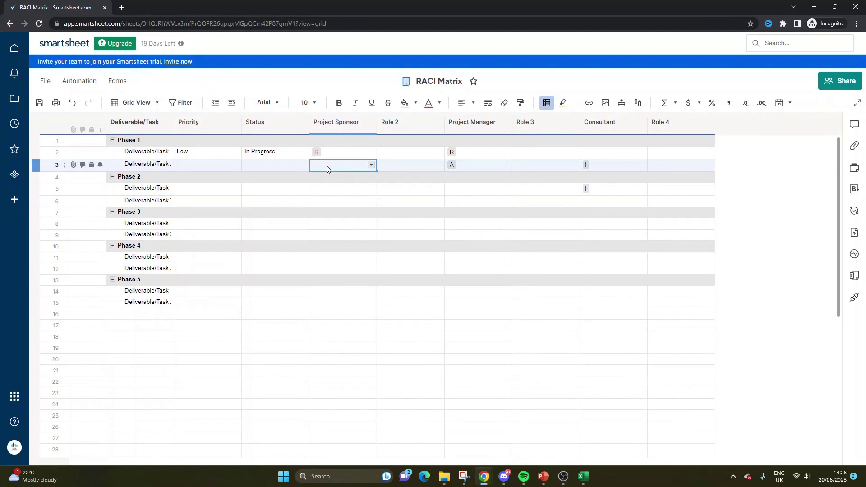
left_click(360, 178)
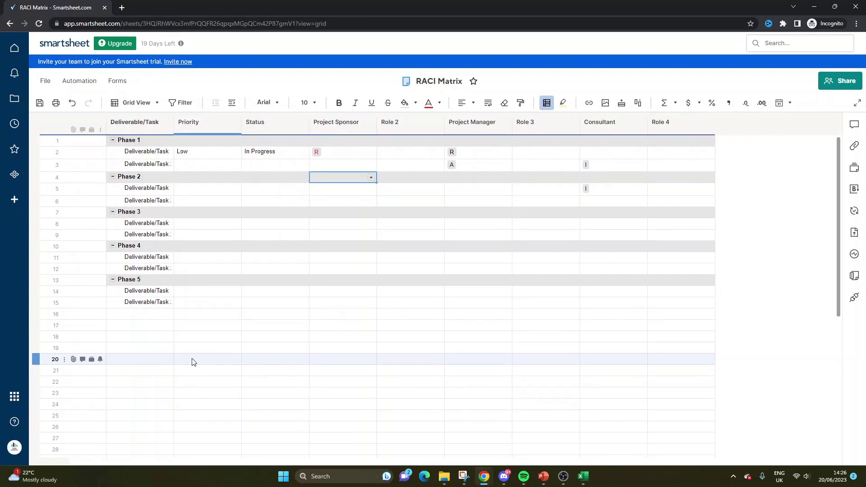
- Enter Key, Responsible, Accountable, Consulted and Informed in rows 20–24
left_click(157, 357)
type("Key")
key("Return")
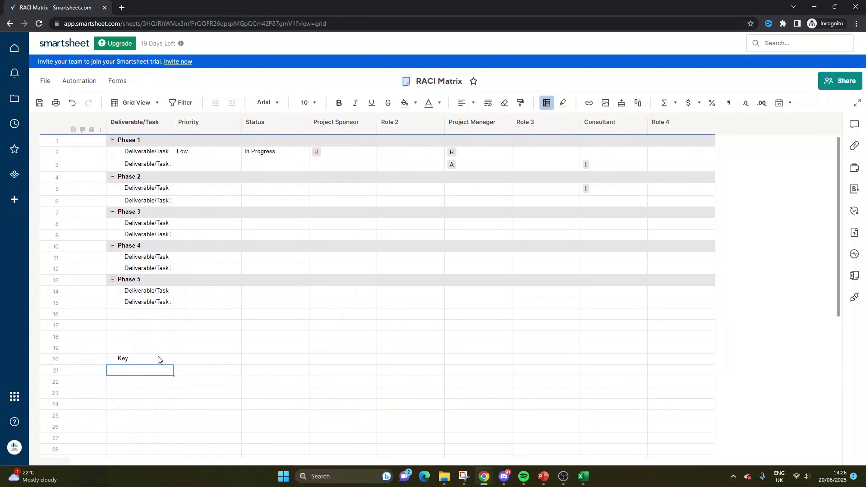
type("Responsib")
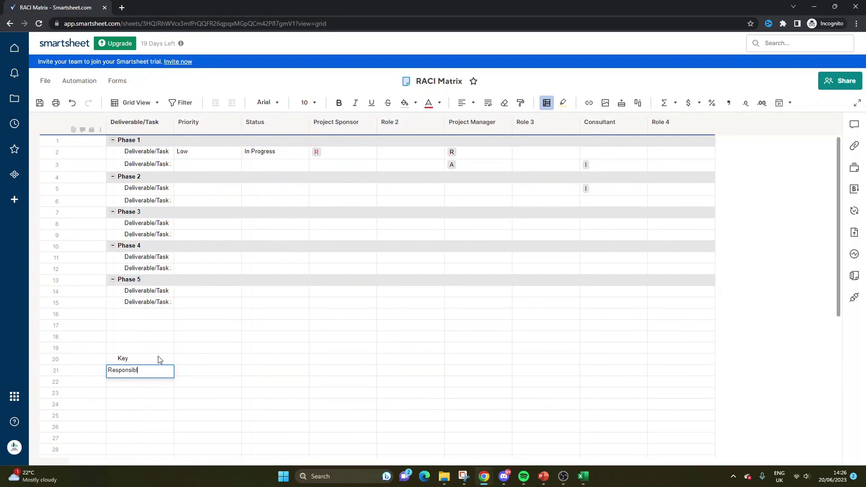
type("le")
key("Return")
type("Accountable")
key("Return")
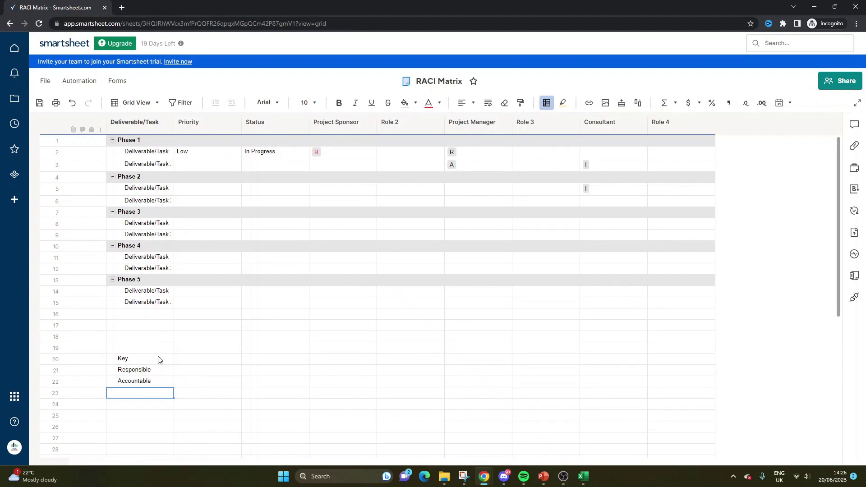
type("Consulte")
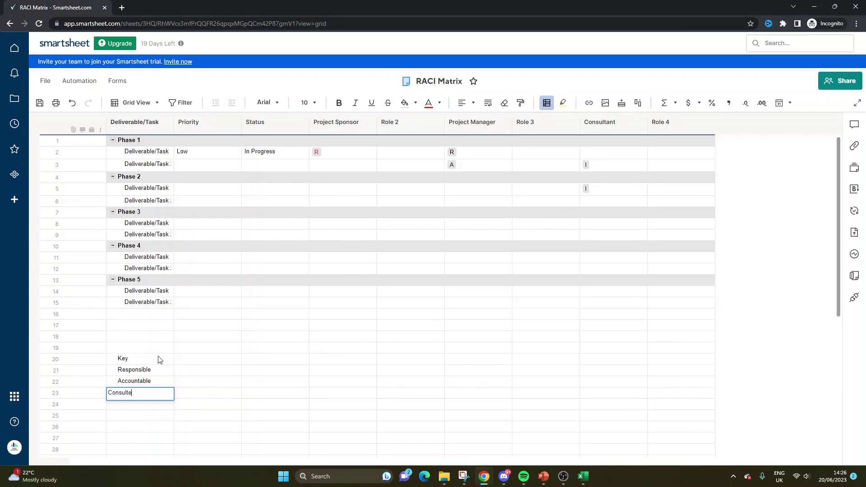
key("Return")
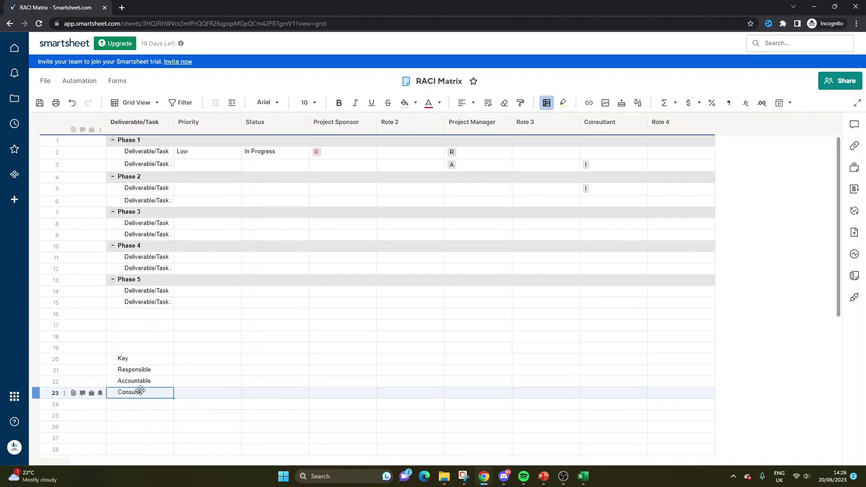
double_click(160, 396)
type("d")
key("Return")
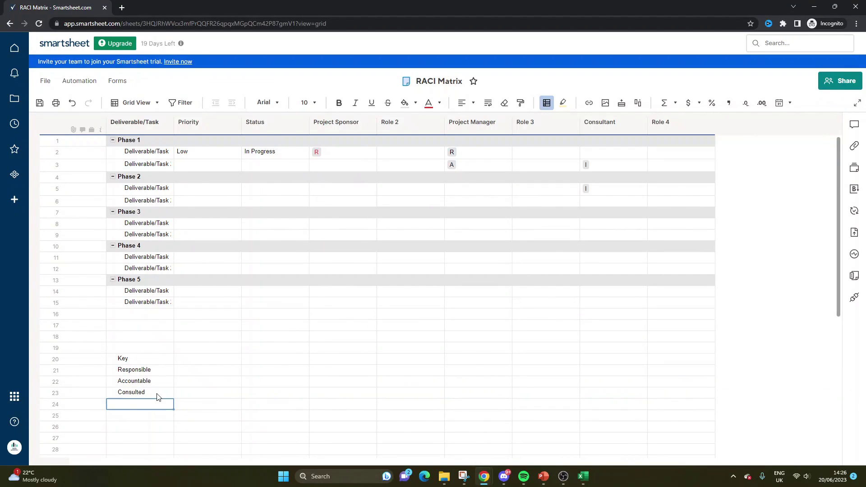
type("Informed")
key("Return")
- Make Responsible bold red and Accountable bold orange
left_click(115, 366)
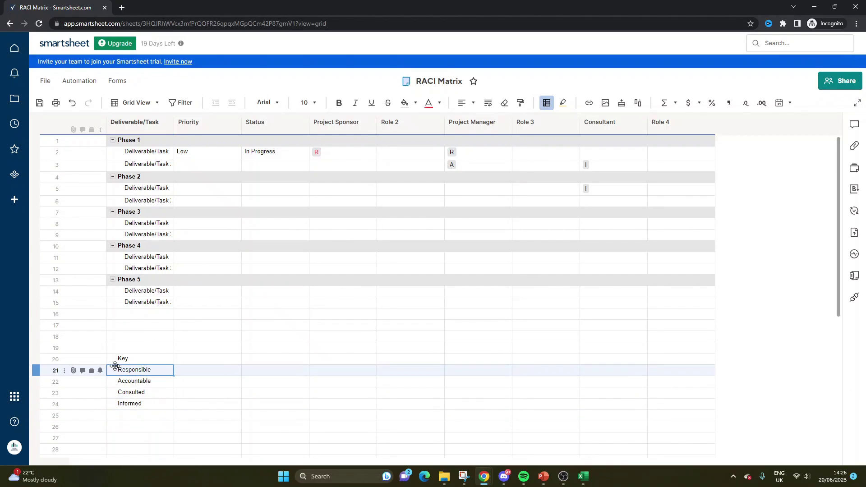
left_click(428, 103)
left_click(339, 103)
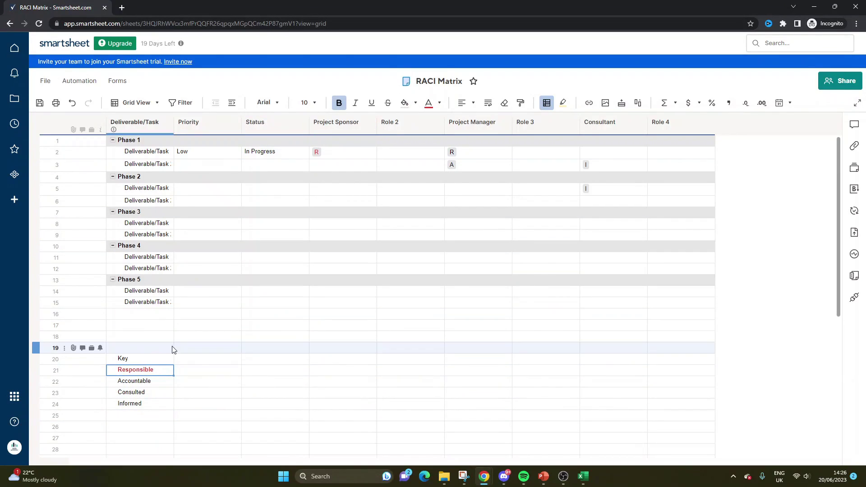
left_click(158, 381)
left_click(439, 103)
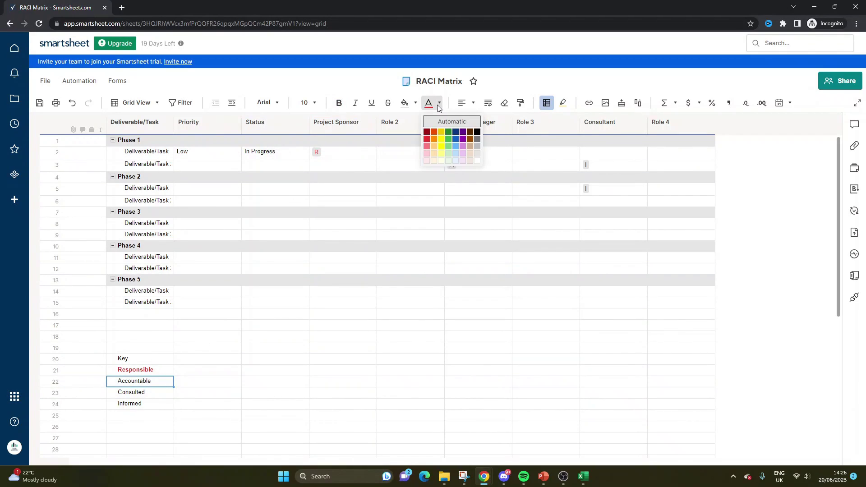
left_click(435, 133)
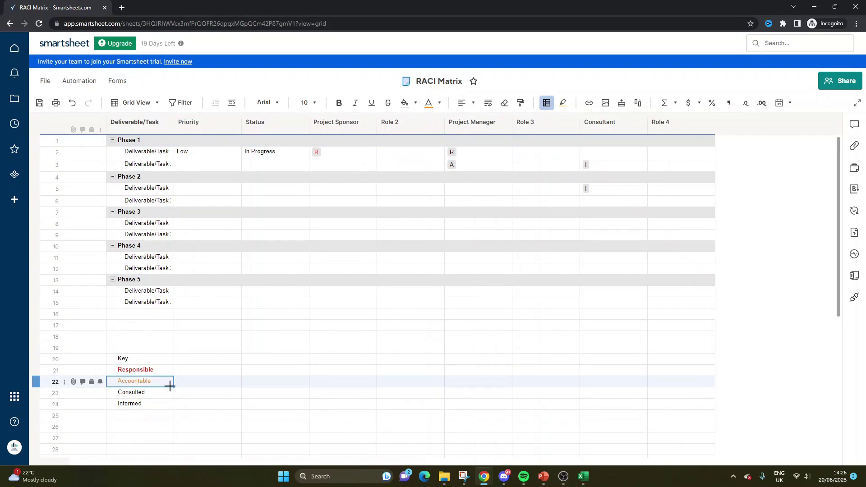
left_click(339, 103)
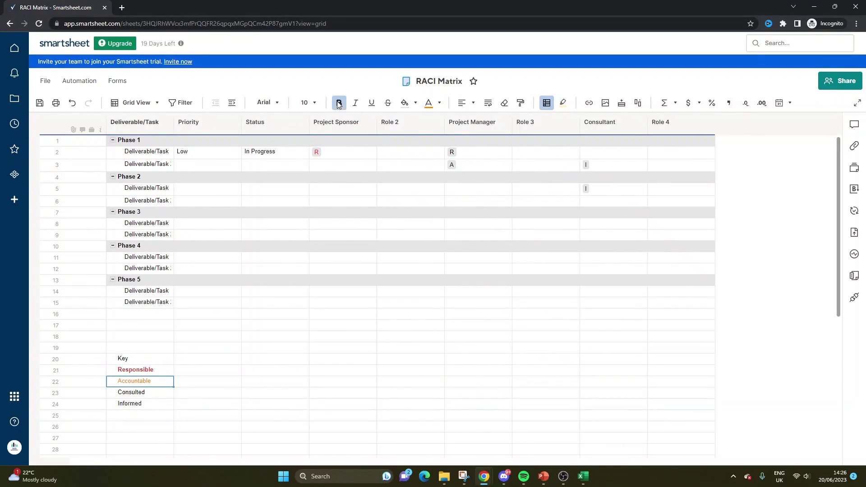
- Make Consulted bold blue and Informed yellow
left_click(163, 389)
left_click(440, 103)
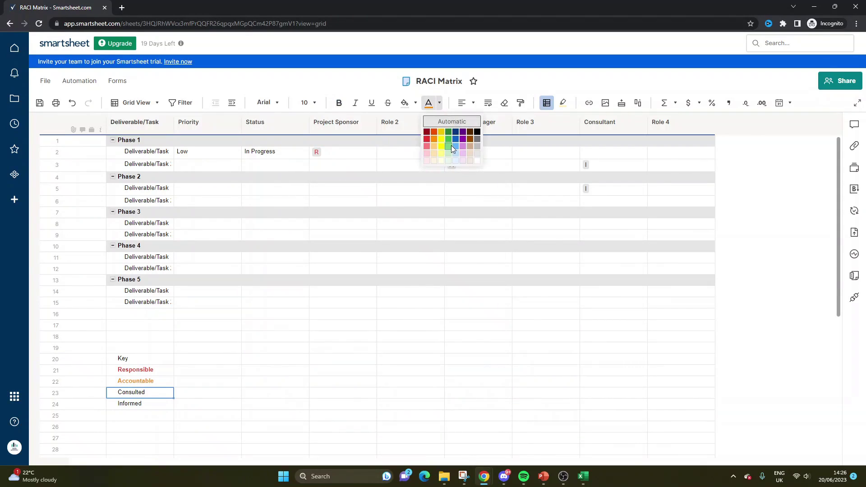
left_click(452, 141)
left_click(339, 103)
left_click(155, 405)
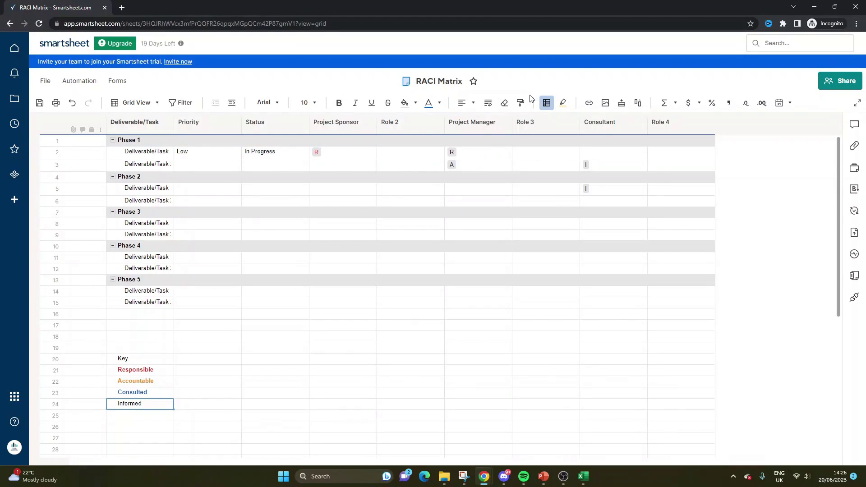
left_click(439, 102)
left_click(443, 132)
left_click(294, 347)
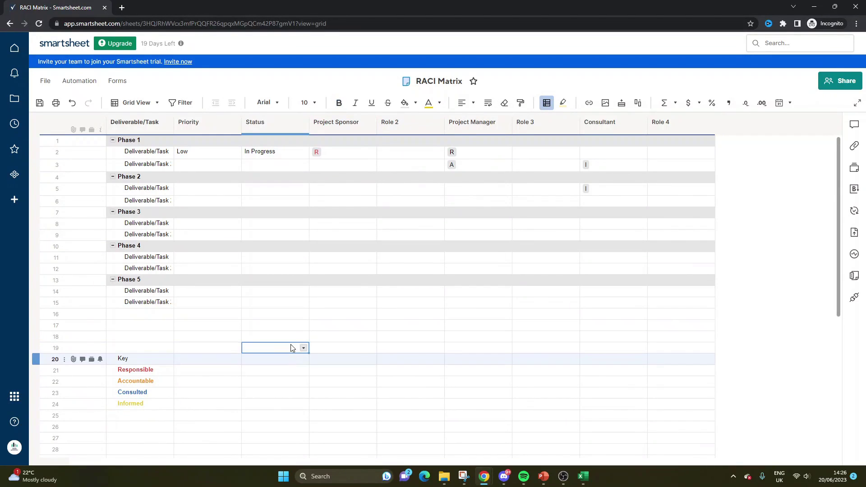
left_click(342, 152)
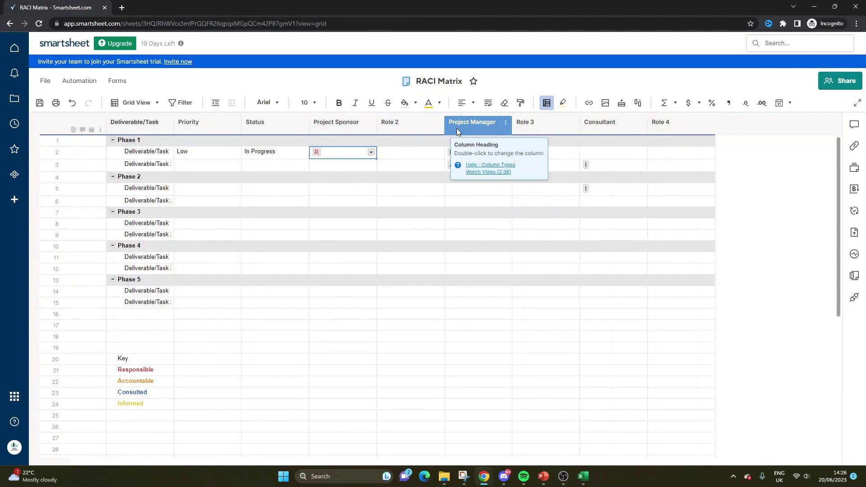
- Change Project Manager's row 2 entry from R to C
key("Tab")
key("Tab")
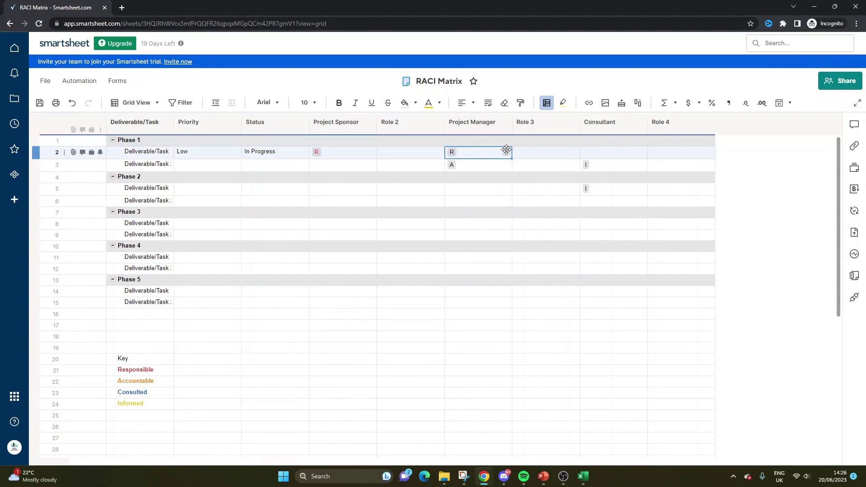
left_click(495, 156)
left_click(453, 205)
left_click(454, 181)
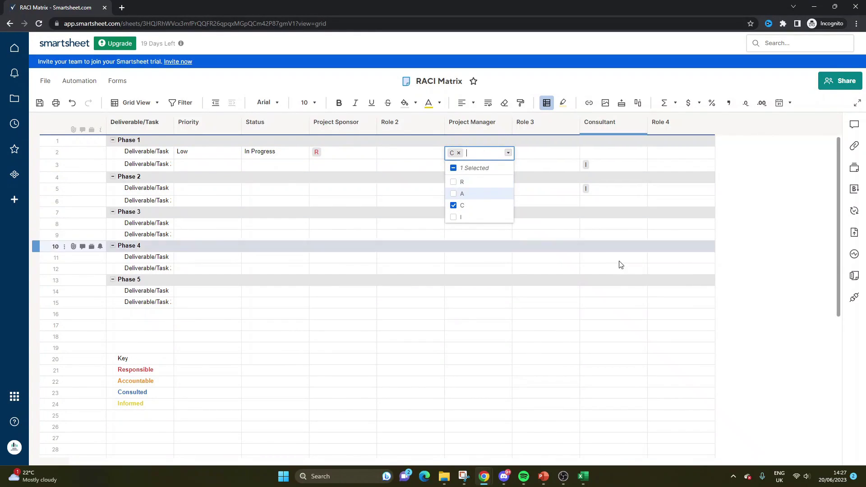
left_click(618, 280)
- Clear the A from Project Manager row 3 and the I from Consultant row 5
left_click(473, 165)
key("Delete")
left_click(600, 165)
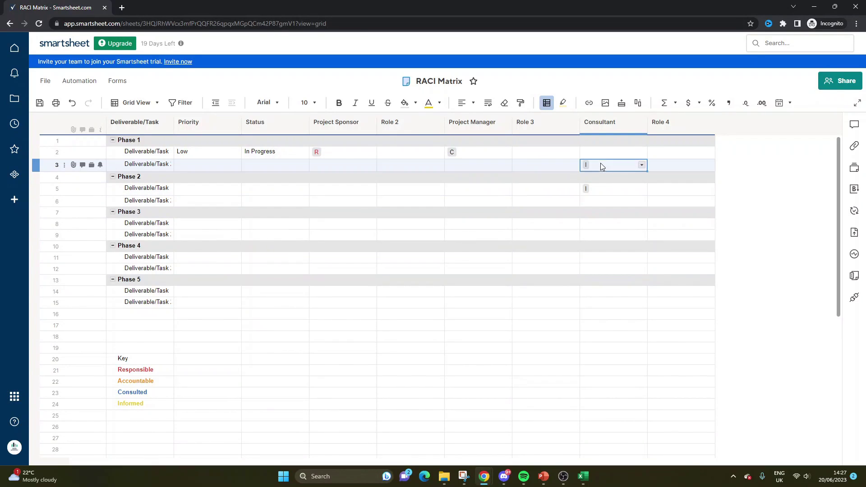
left_click(619, 186)
key("Delete")
left_click(640, 163)
left_click(641, 165)
left_click(475, 167)
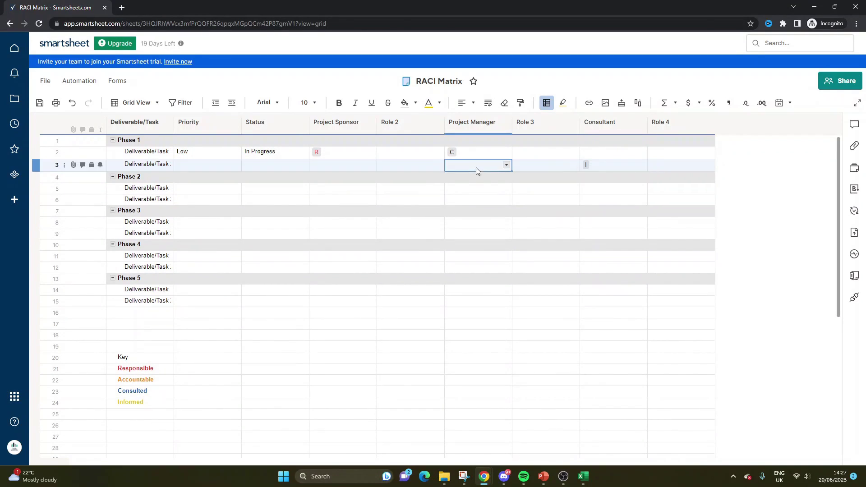
left_click(350, 129)
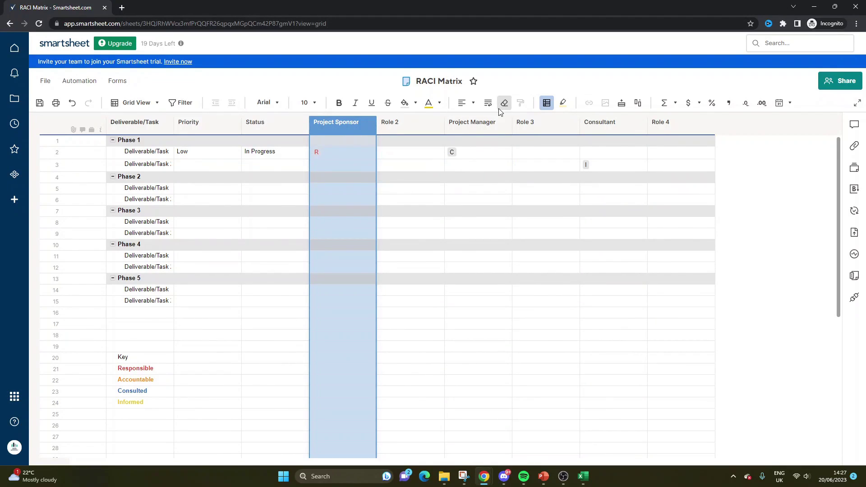
- Clone the R rule and change its condition to Project Sponsor contains A
left_click(551, 105)
mouse_move(295, 227)
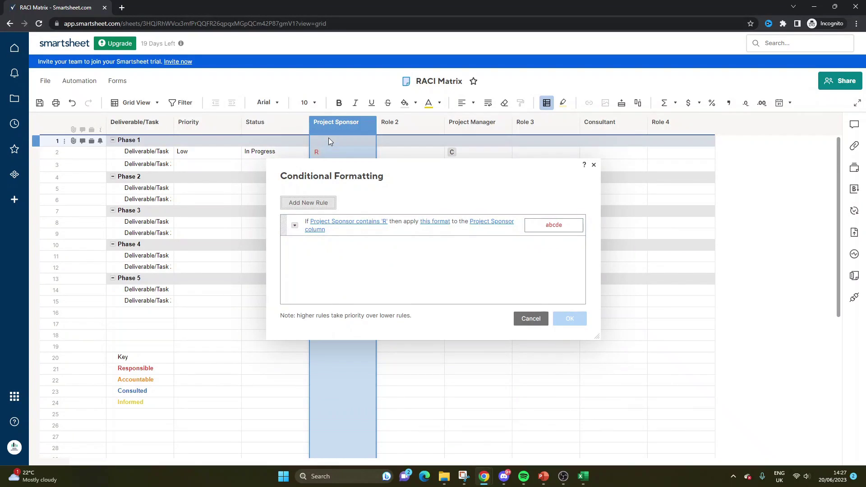
left_click(292, 226)
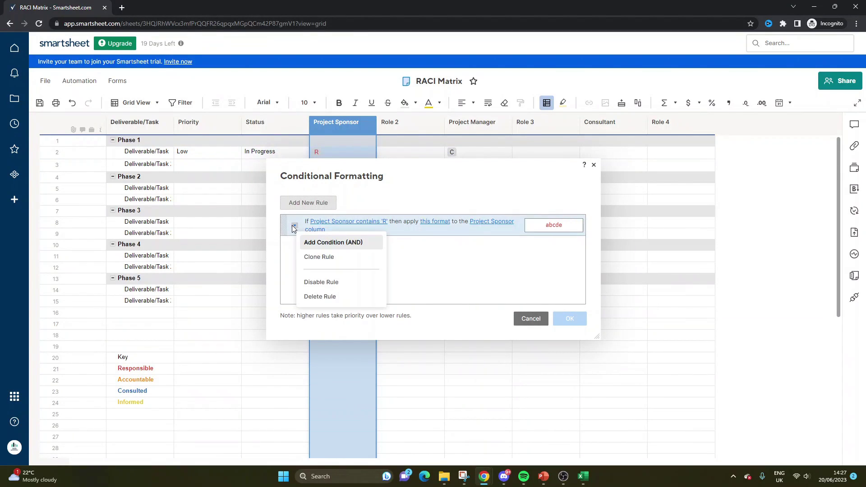
left_click(327, 257)
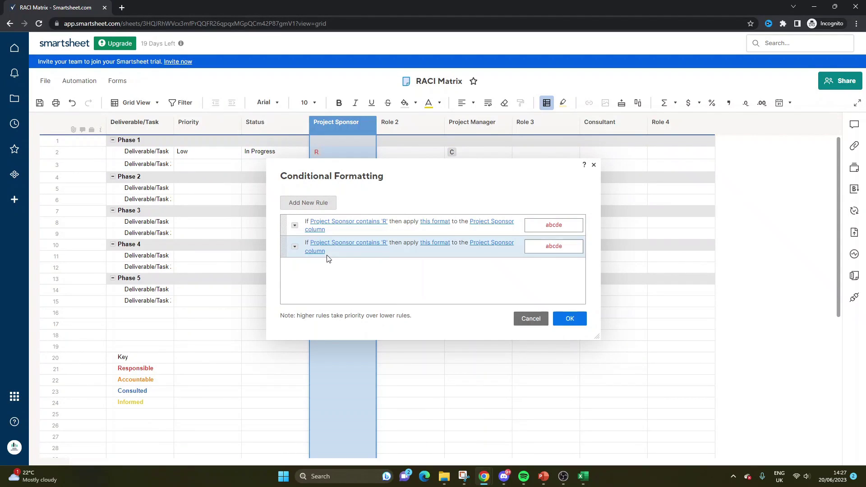
left_click(375, 245)
left_click(411, 226)
left_click(410, 216)
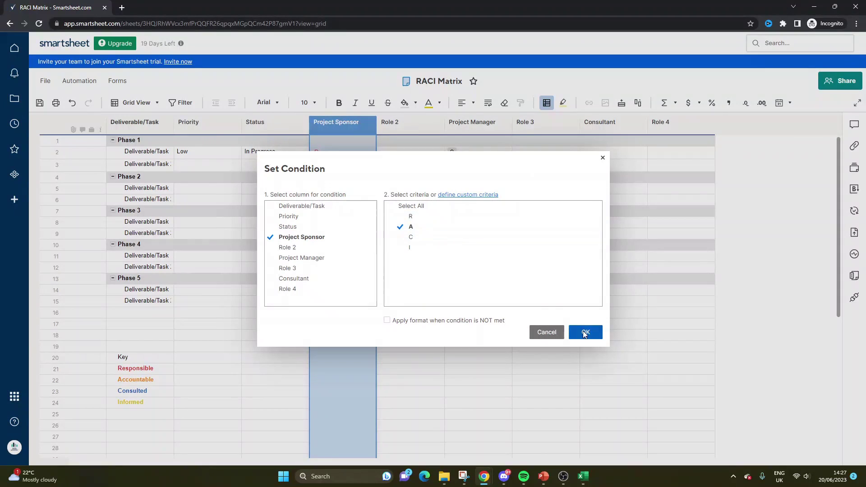
left_click(585, 333)
- Give the cloned rule orange text and save the formatting rules
left_click(446, 246)
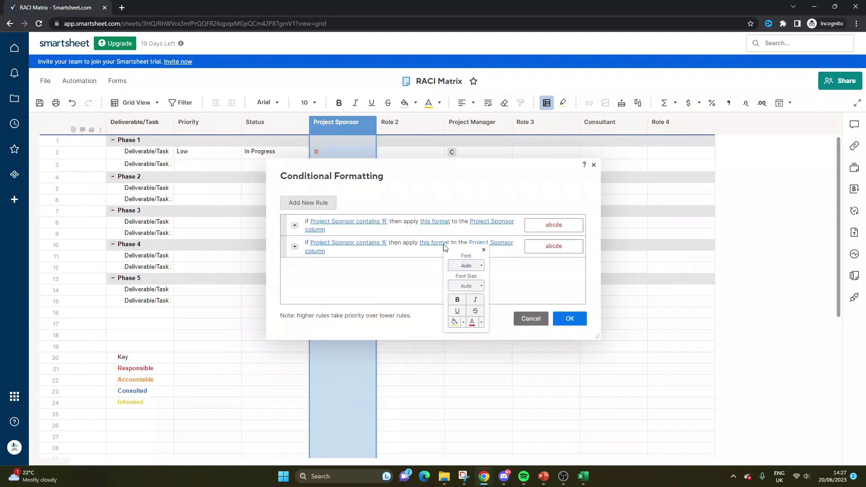
left_click(482, 322)
left_click(501, 338)
left_click(570, 318)
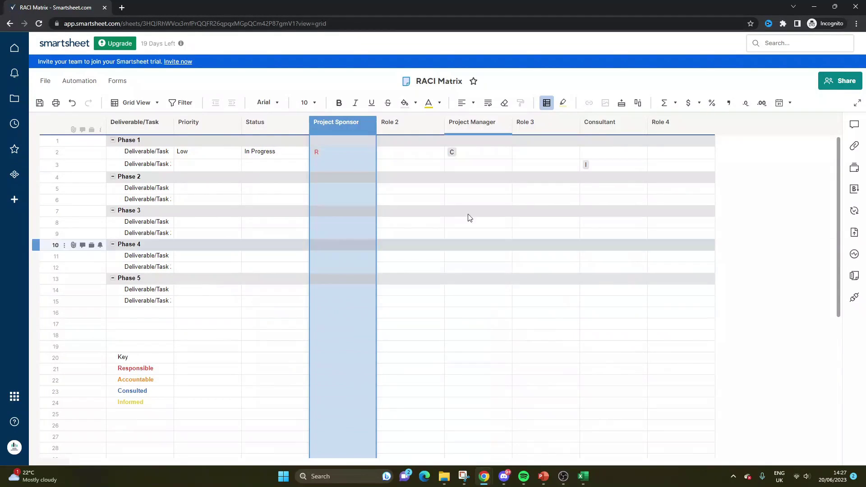
left_click(328, 165)
- Set row 3's Project Sponsor to A, then reopen Conditional Formatting with Project Manager selected
left_click(374, 168)
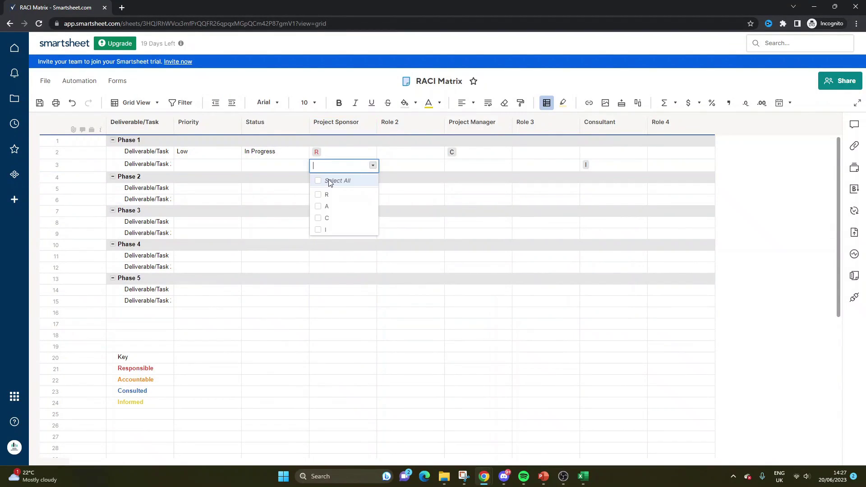
left_click(318, 205)
left_click(402, 210)
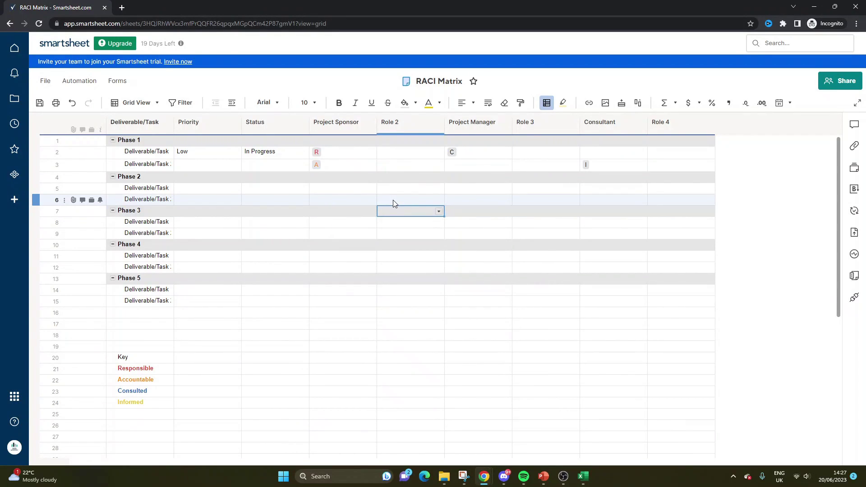
left_click(457, 121)
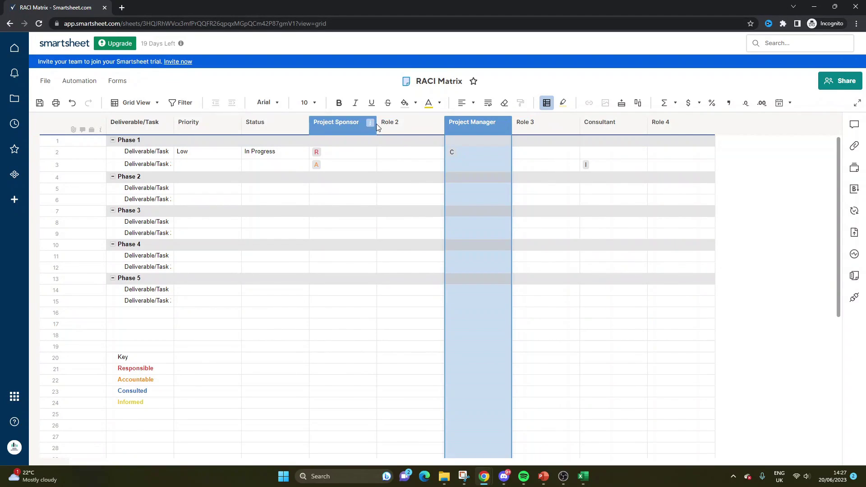
left_click(545, 103)
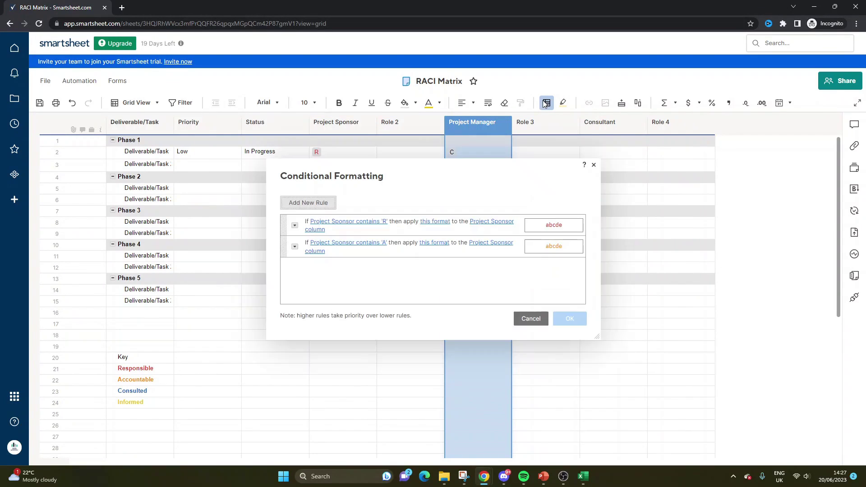
- Duplicate the first rule as a third rule with condition Project Manager contains R
left_click(294, 225)
left_click(331, 259)
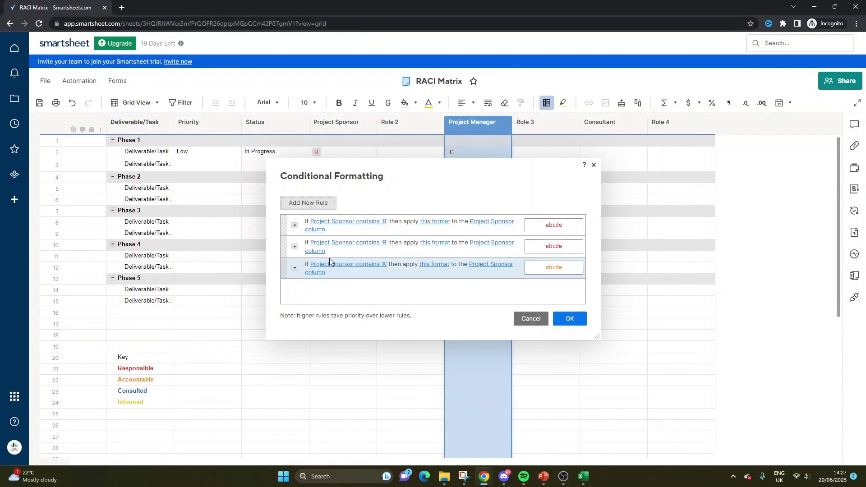
left_click(339, 266)
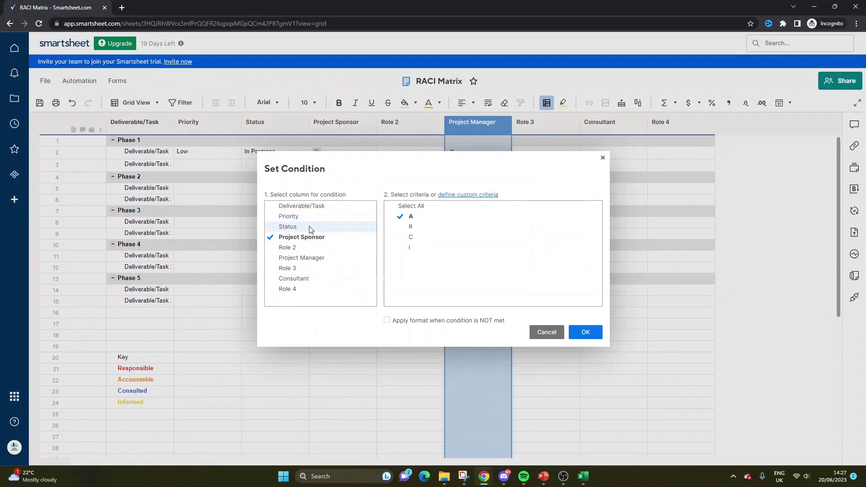
left_click(315, 258)
left_click(405, 216)
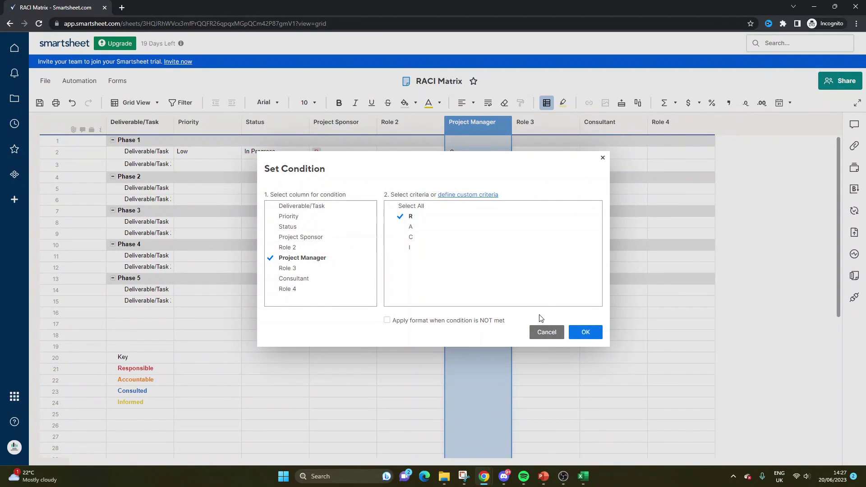
left_click(586, 334)
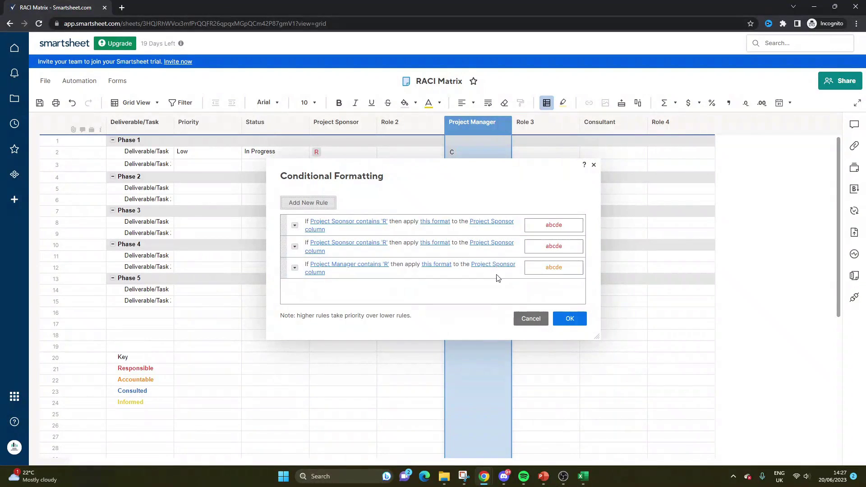
left_click(572, 319)
- Set row 3's Project Manager role to R
left_click(480, 143)
left_click(504, 162)
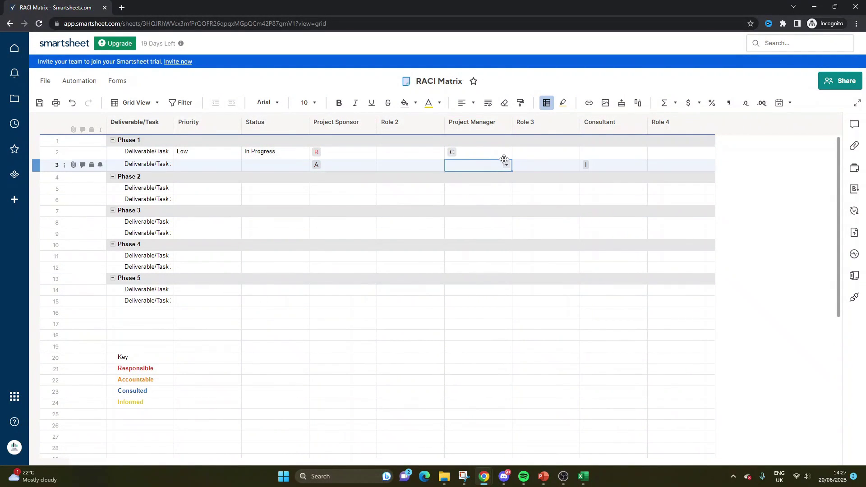
left_click(508, 165)
left_click(454, 195)
left_click(581, 243)
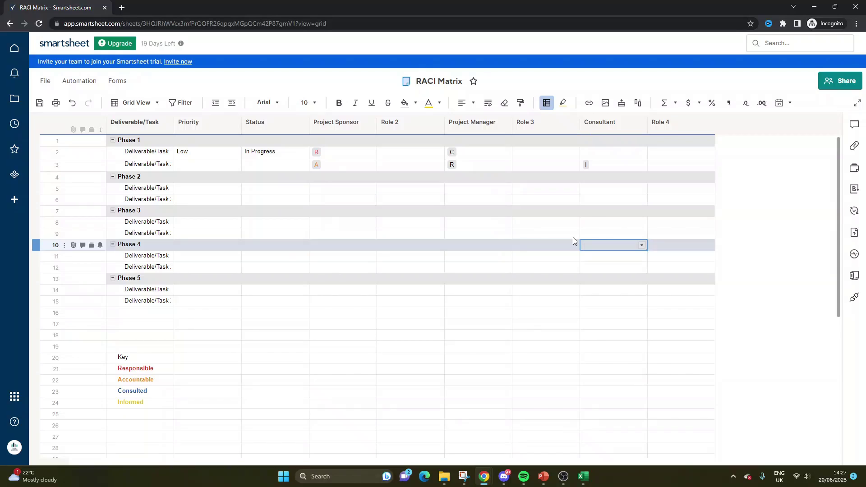
left_click(473, 165)
- Make the Project Manager R rule format the Project Manager column in red text
left_click(563, 102)
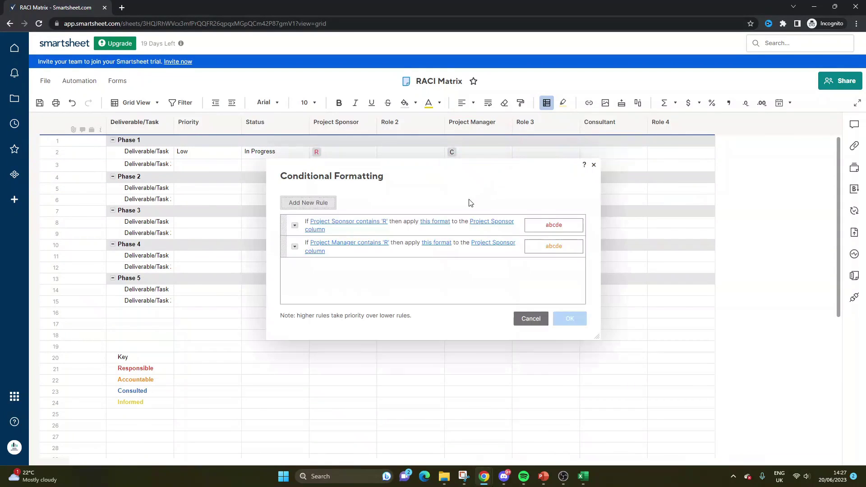
left_click(294, 224)
left_click(325, 257)
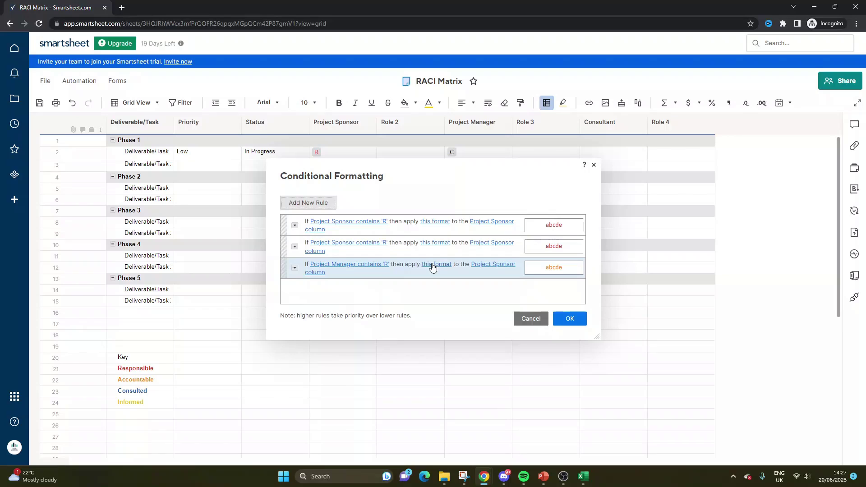
left_click(481, 267)
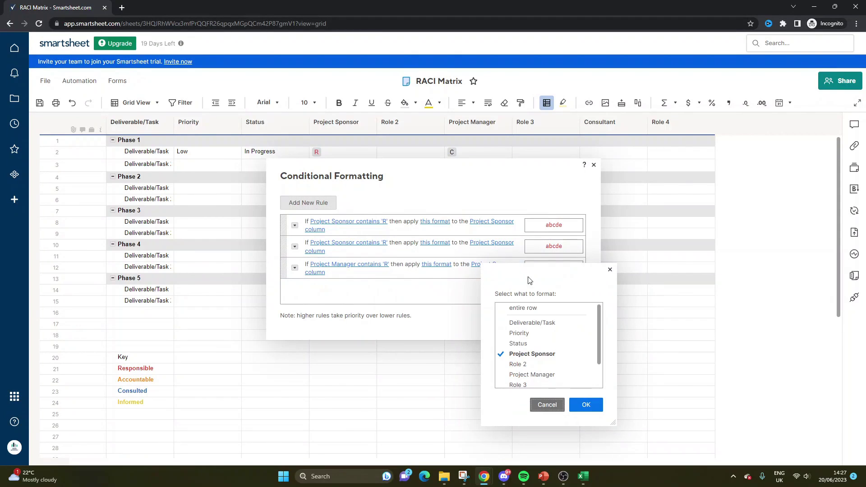
left_click(547, 374)
left_click(541, 354)
left_click(586, 404)
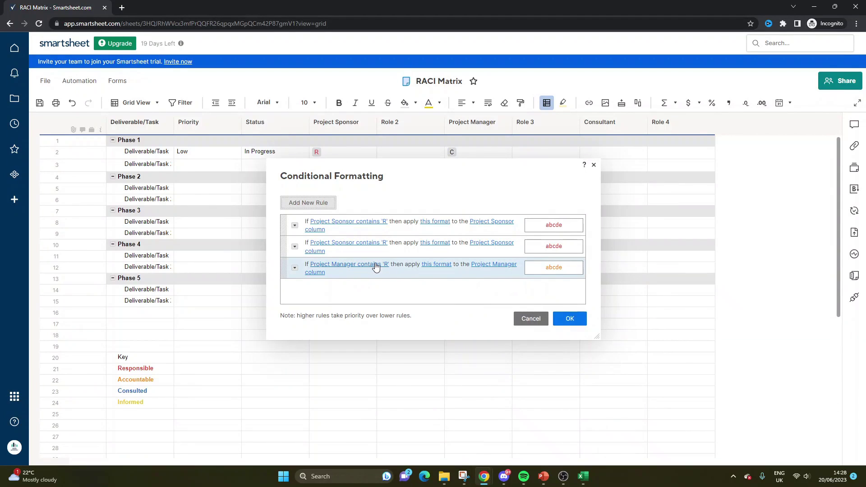
left_click(556, 271)
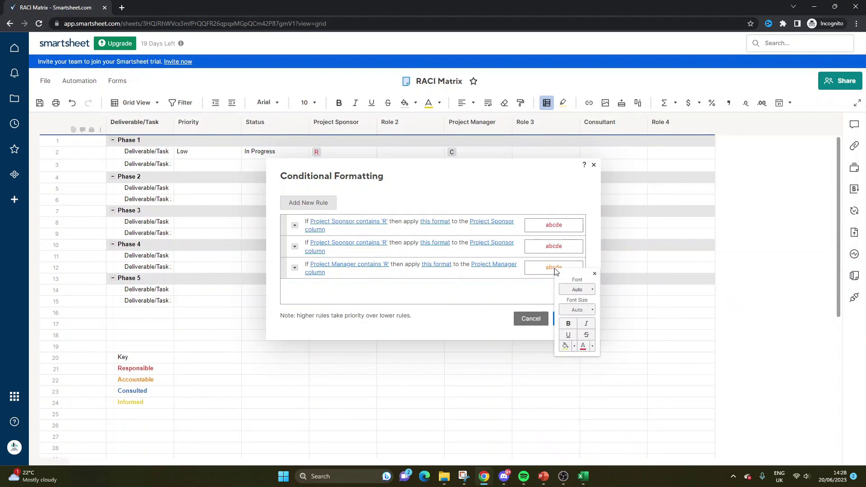
left_click(582, 343)
left_click(470, 275)
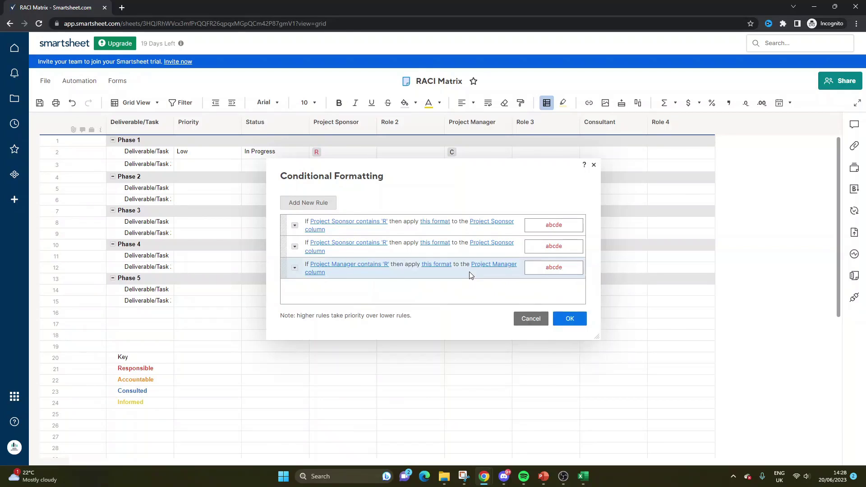
- Change the second rule to contains A with orange text, and save the rules
left_click(378, 245)
left_click(410, 227)
left_click(410, 216)
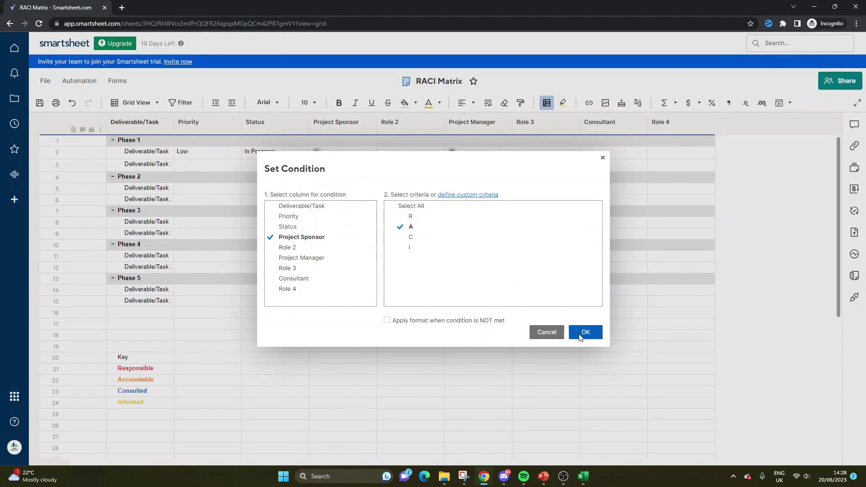
left_click(585, 334)
left_click(449, 247)
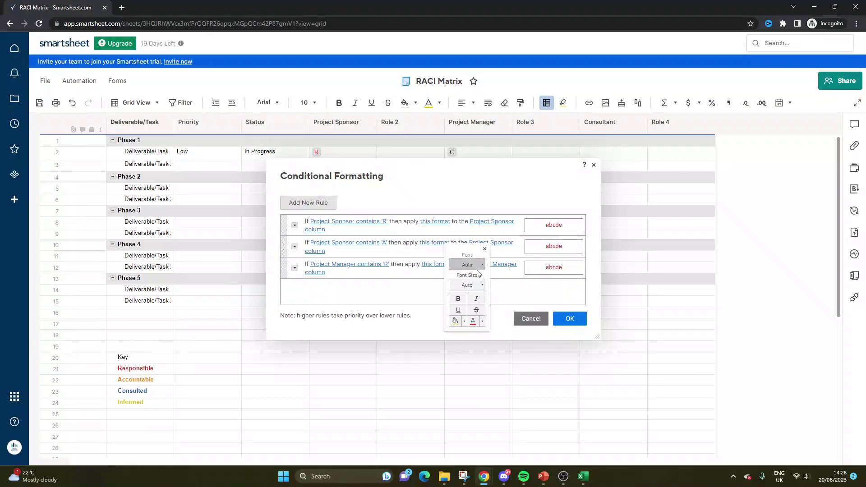
left_click(482, 321)
left_click(502, 338)
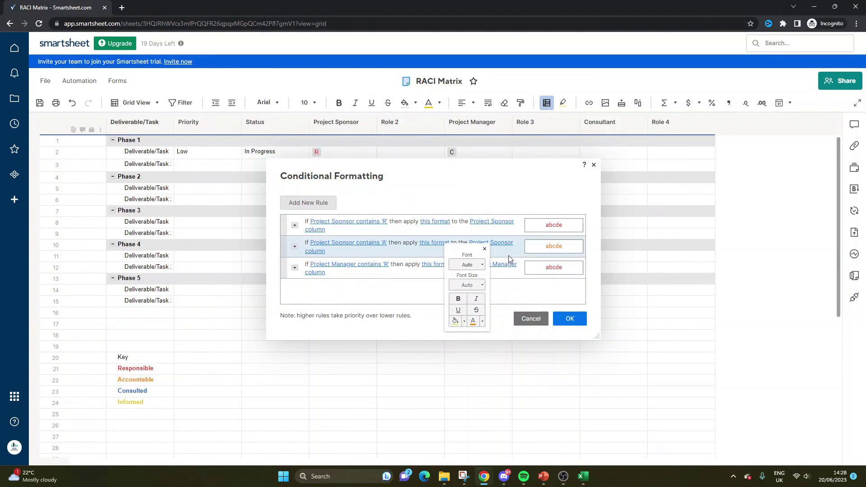
left_click(570, 318)
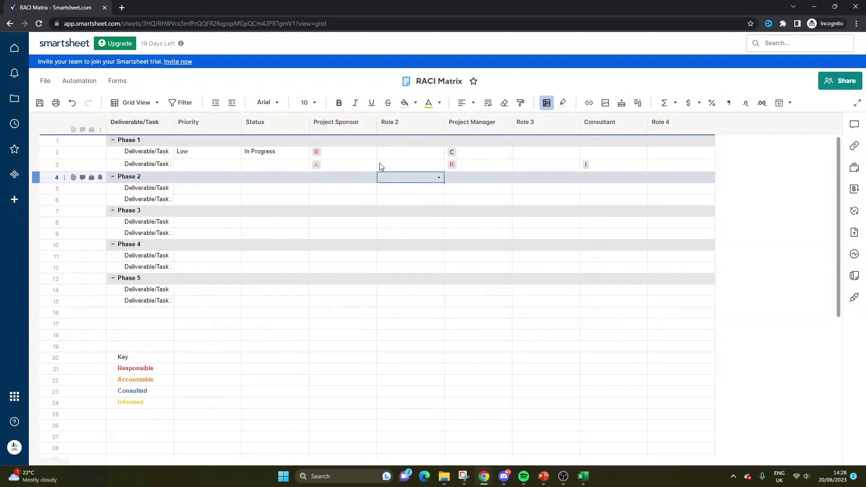
- Check row 3's orange A and red R, then select row 3's Consultant I entry
left_click(334, 165)
left_click(466, 166)
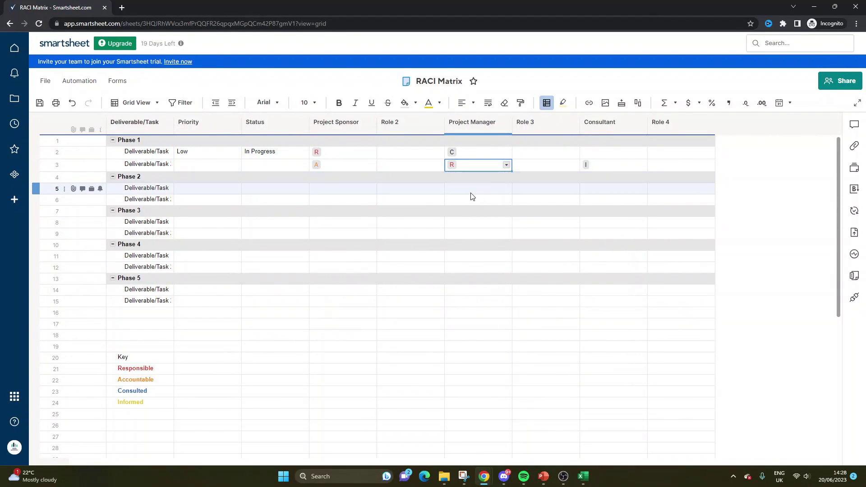
left_click(543, 104)
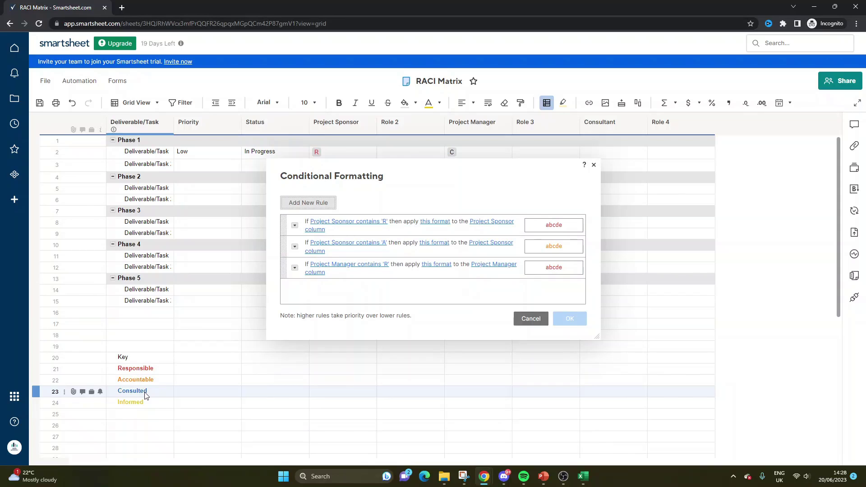
left_click_drag(143, 369, 144, 404)
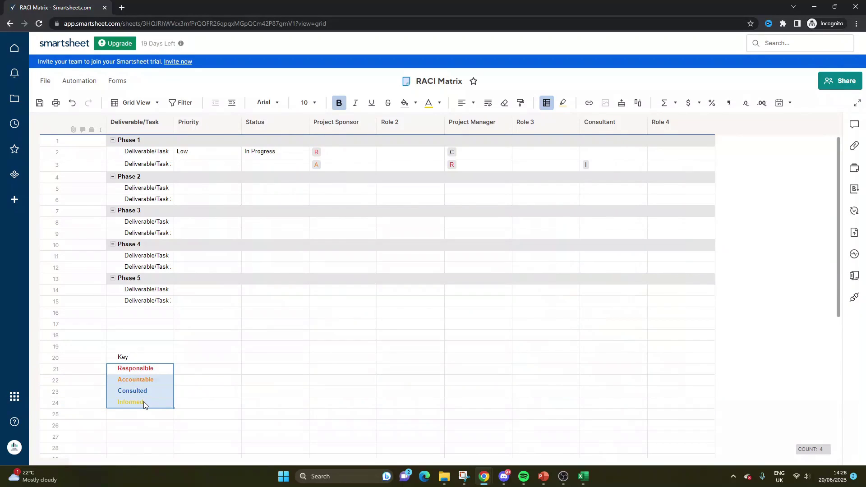
left_click_drag(318, 125, 533, 189)
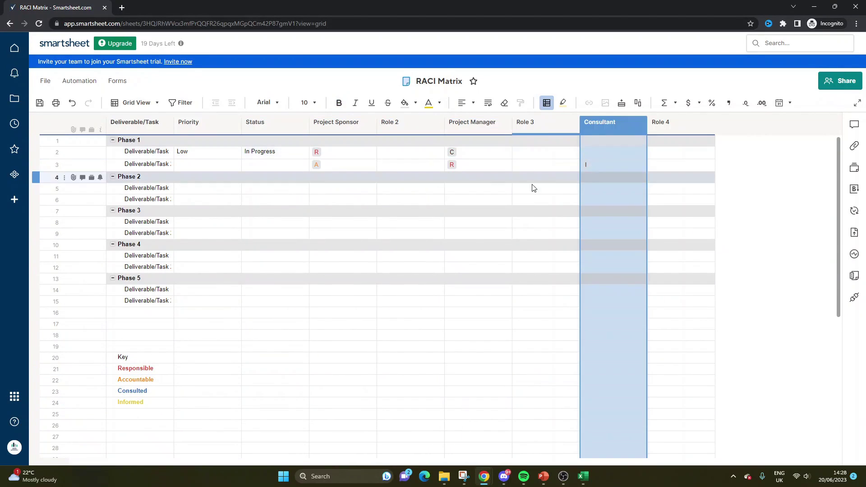
left_click(620, 164)
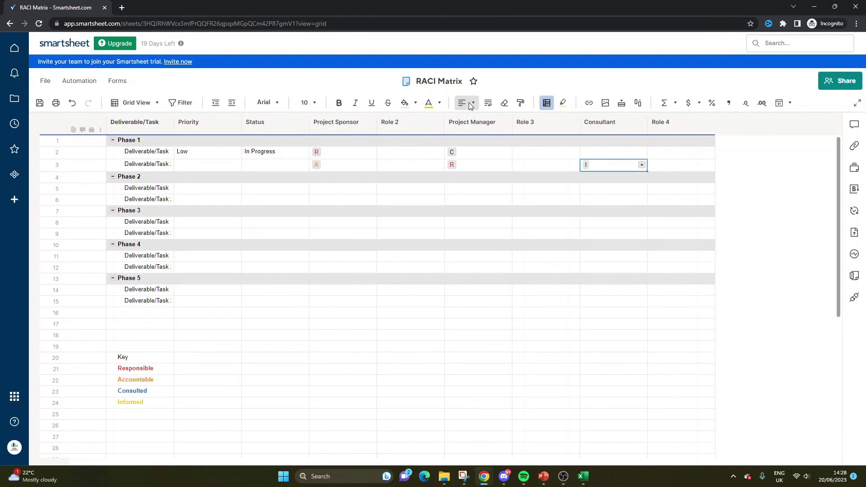
- Duplicate the Project Sponsor R rule as a fourth rule, discarding a blank new rule
left_click(550, 105)
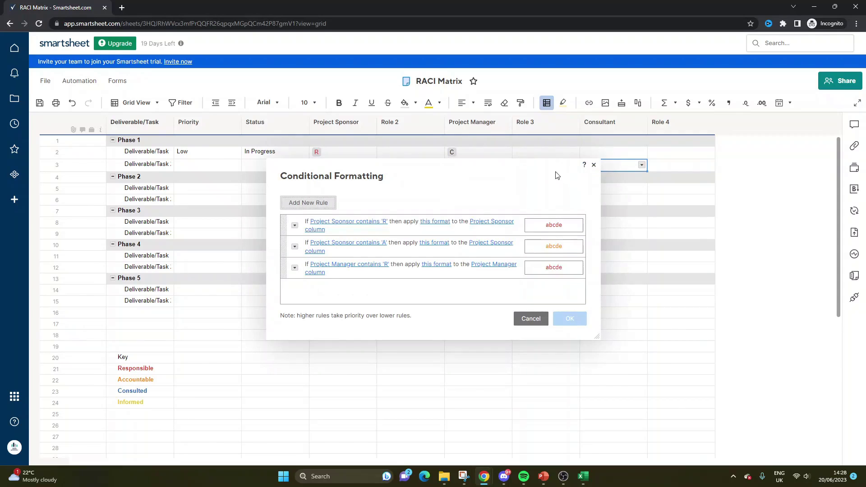
left_click(328, 206)
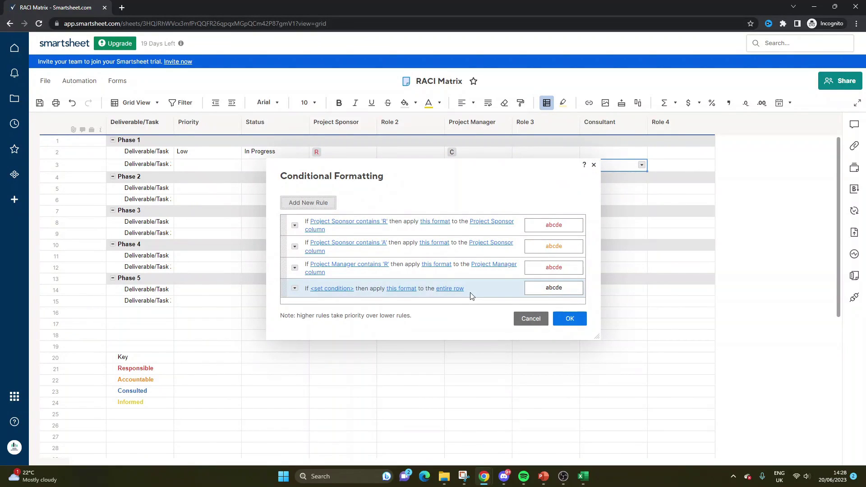
left_click(294, 288)
left_click(337, 363)
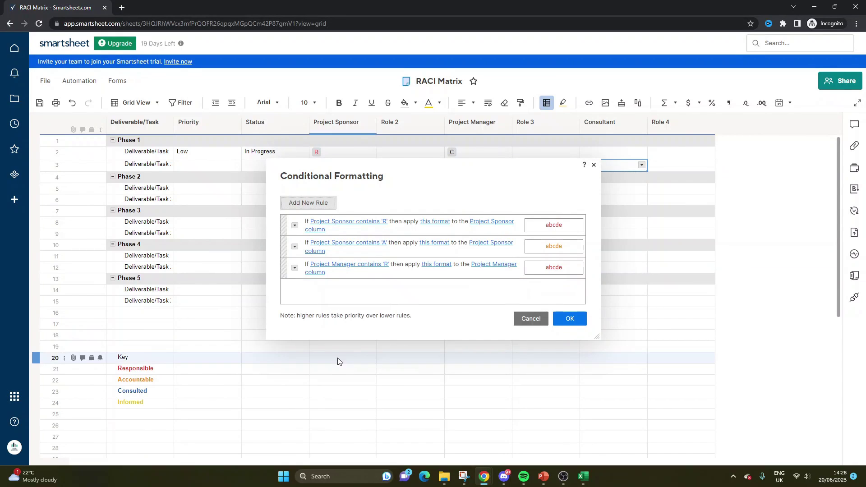
left_click(295, 225)
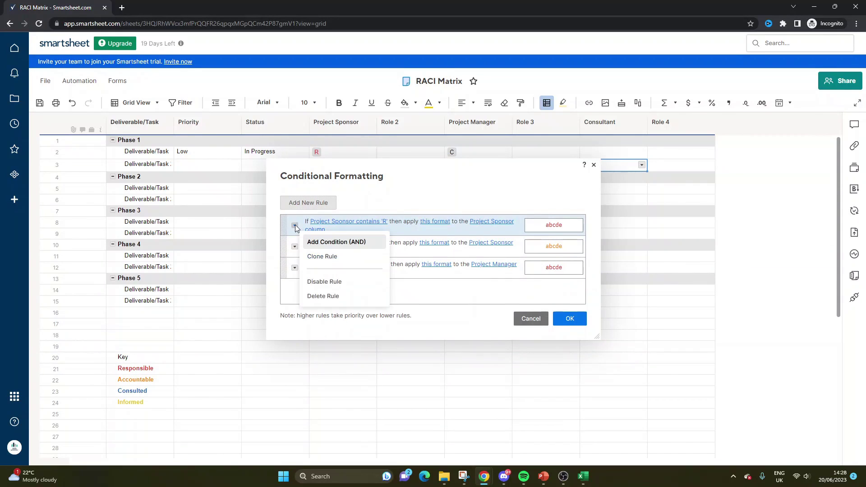
left_click(318, 255)
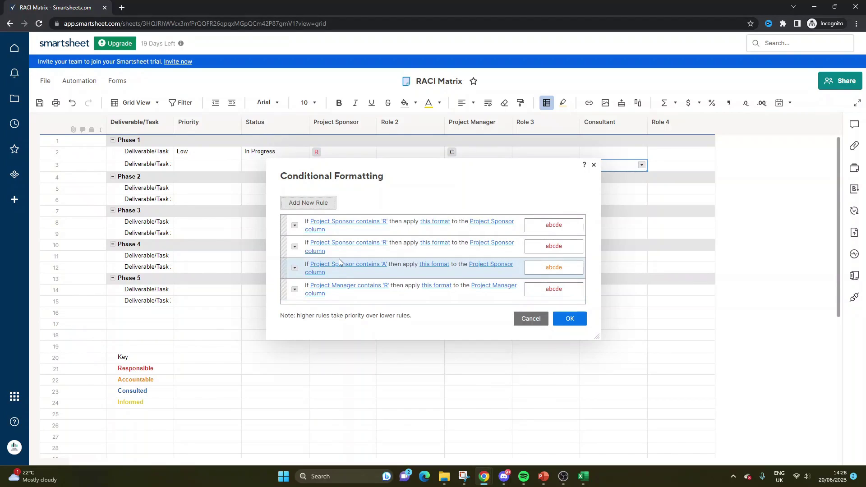
- Set the fourth rule's condition to Consultant contains I
left_click(320, 285)
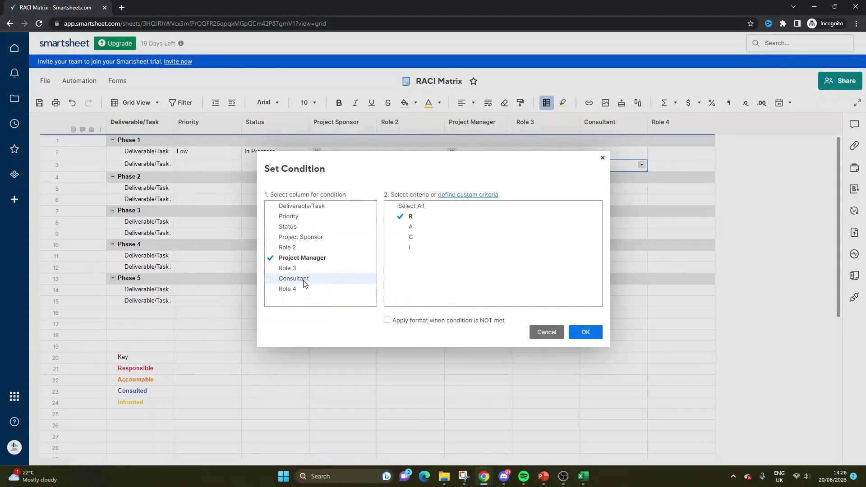
left_click(304, 281)
left_click(436, 248)
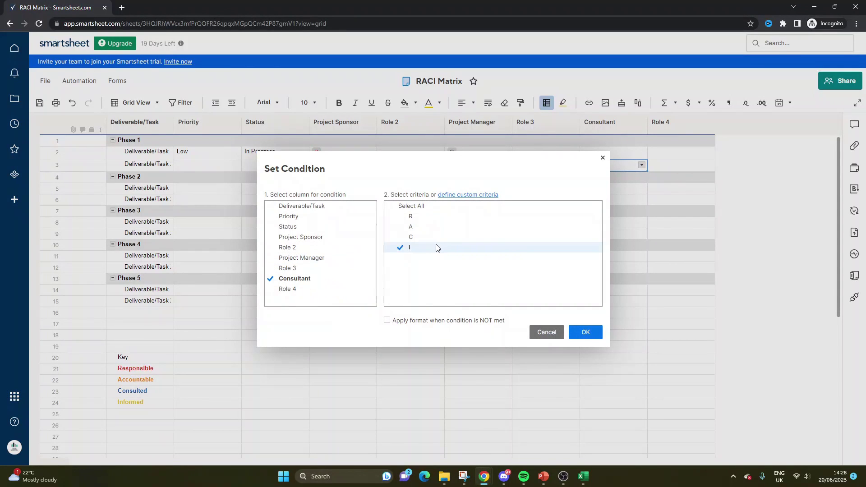
left_click(586, 332)
- Give the rule yellow text applied to the Consultant column, and save the rules
left_click(416, 286)
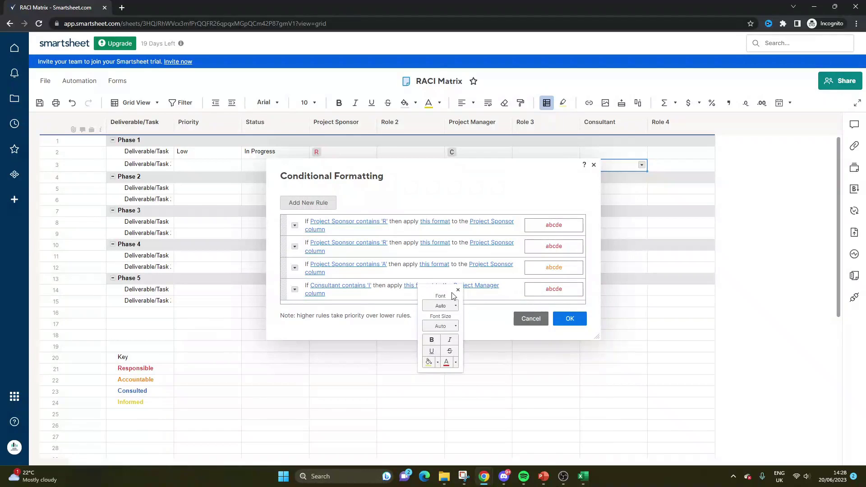
left_click(456, 362)
left_click(475, 371)
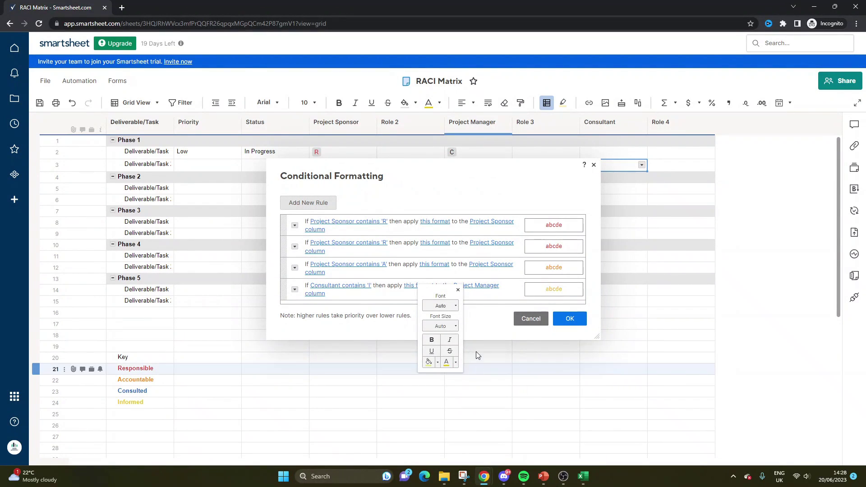
left_click(488, 286)
scroll(537, 383, "down", 2)
left_click(529, 391)
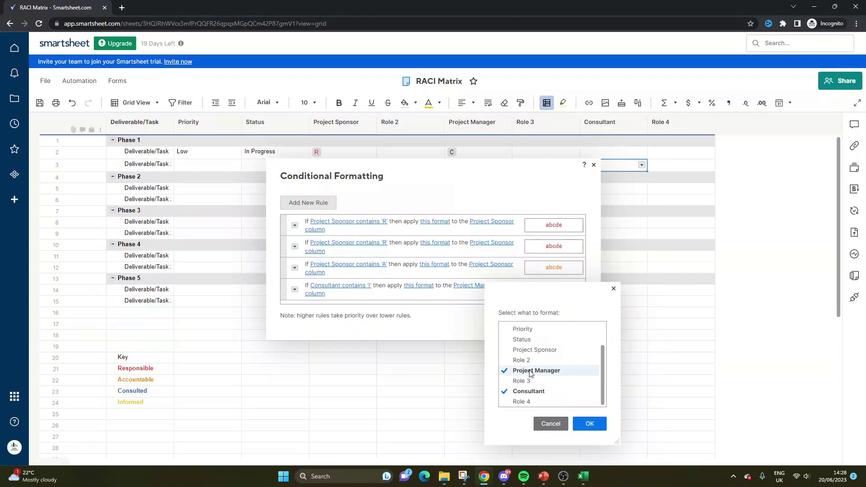
left_click(585, 424)
left_click(579, 319)
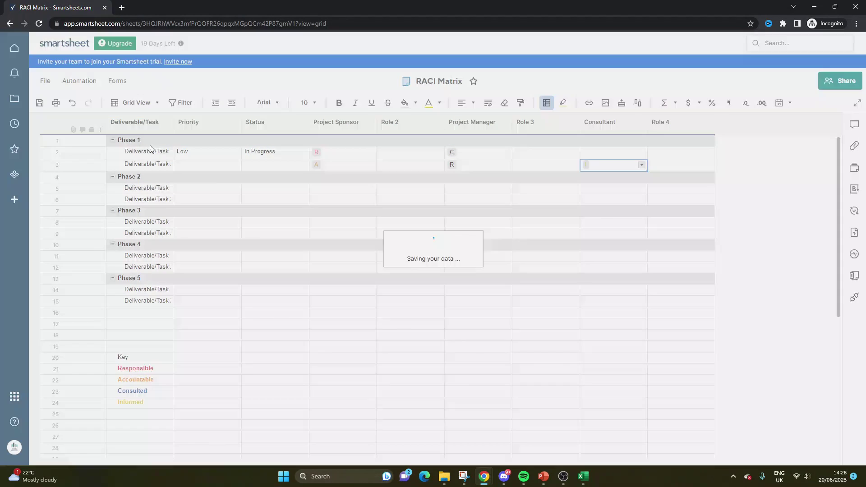
- Duplicate the R rule and set its condition to Project Manager contains R
left_click(555, 311)
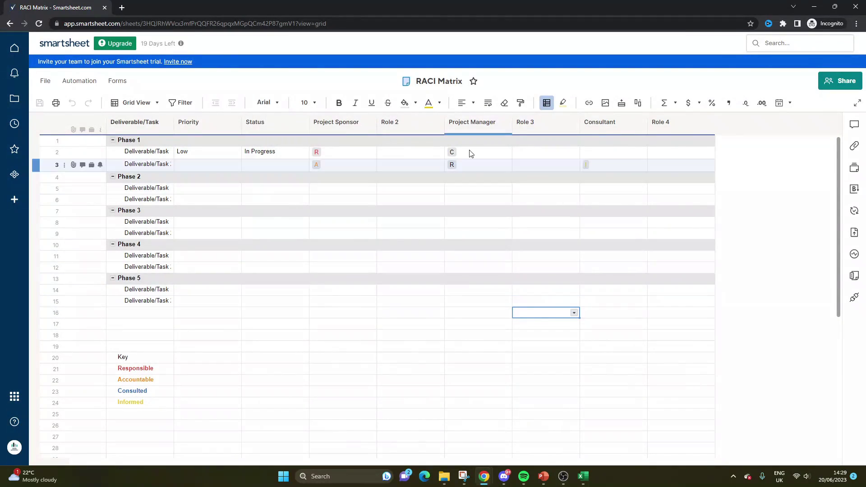
left_click(563, 103)
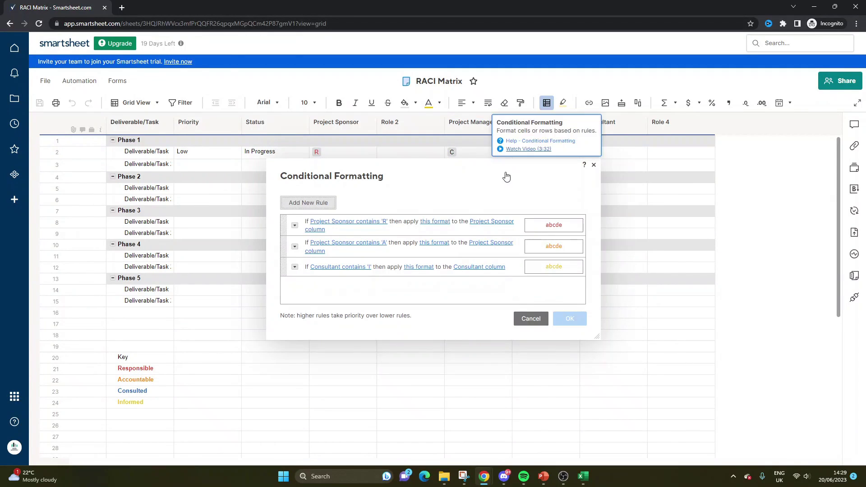
left_click(370, 253)
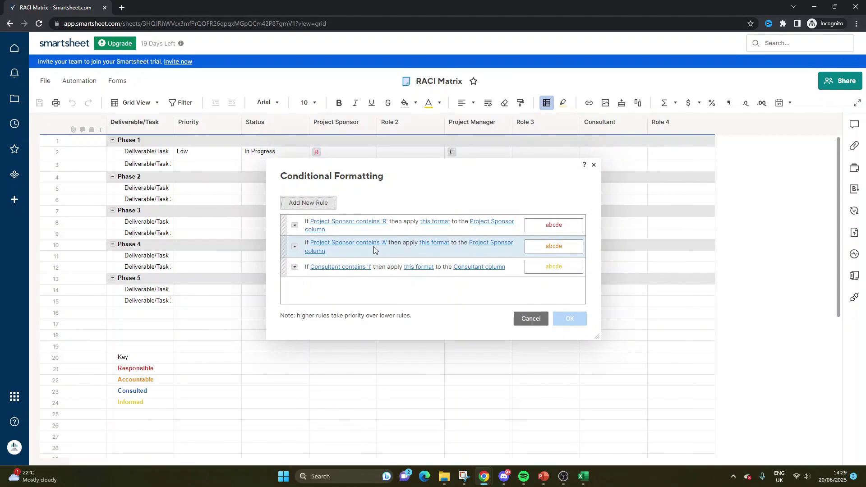
left_click(295, 225)
left_click(323, 253)
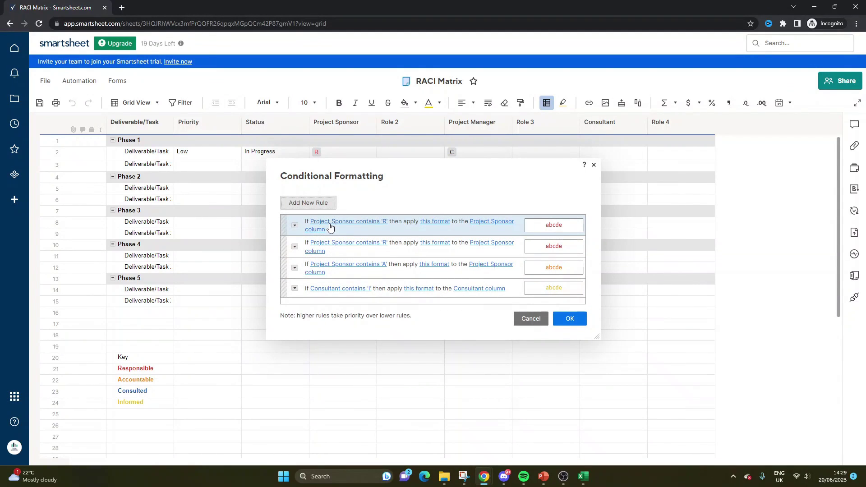
left_click(372, 245)
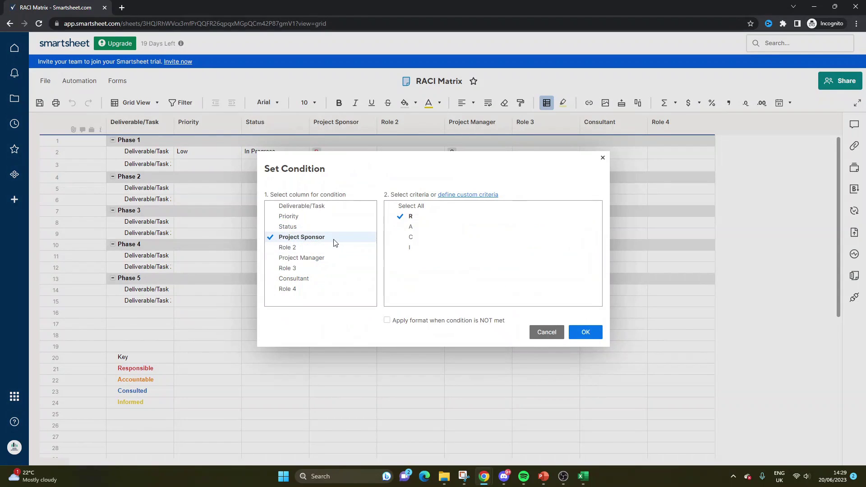
left_click(333, 258)
left_click(409, 217)
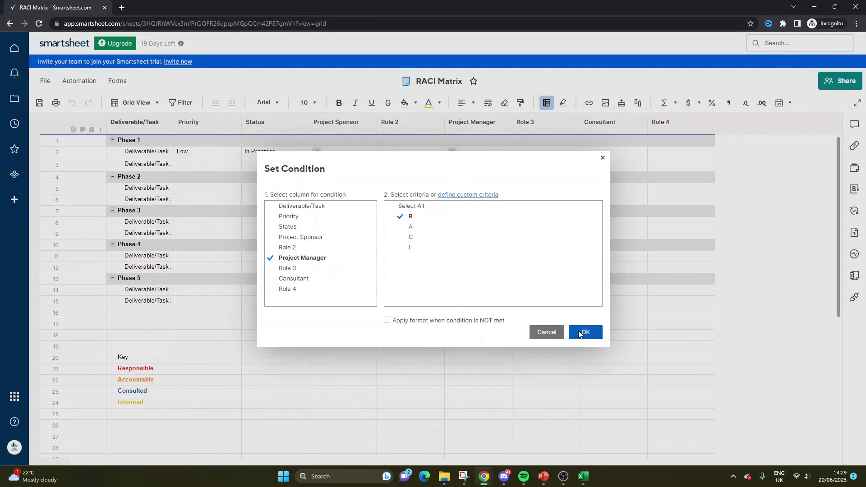
left_click(580, 331)
- Add the Project Manager column to the second rule's formatted columns, then save the sheet
left_click(433, 247)
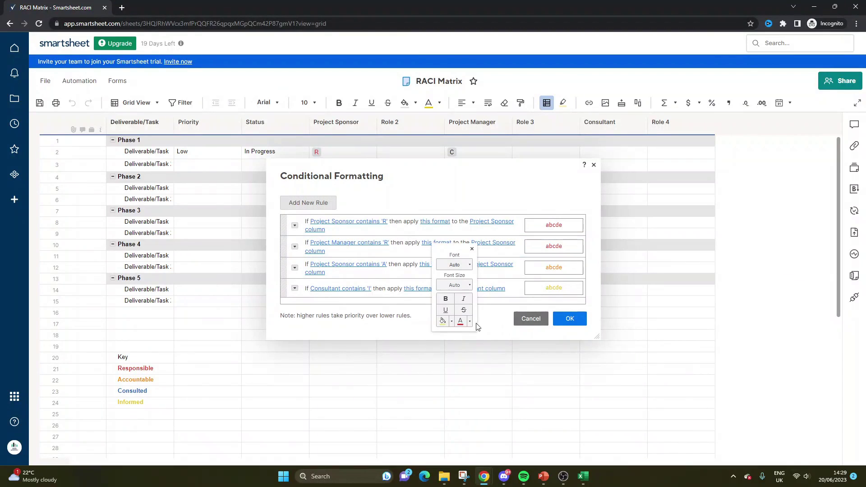
left_click(493, 242)
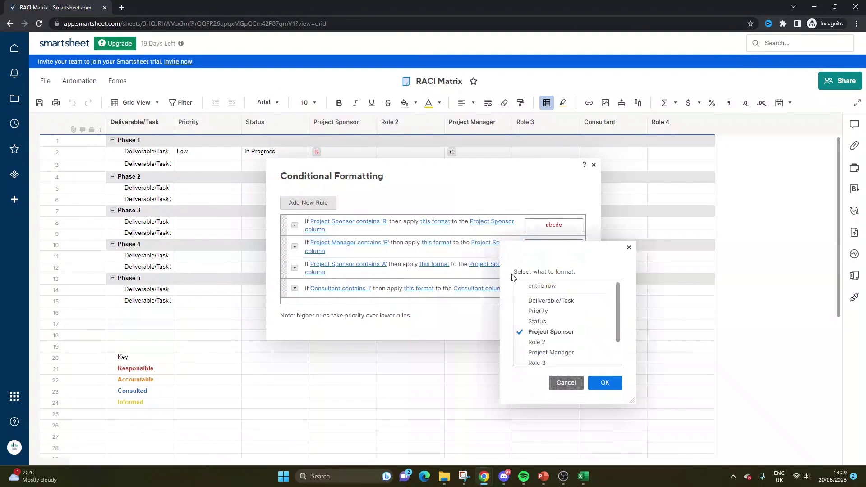
left_click(551, 352)
left_click(604, 383)
left_click(569, 318)
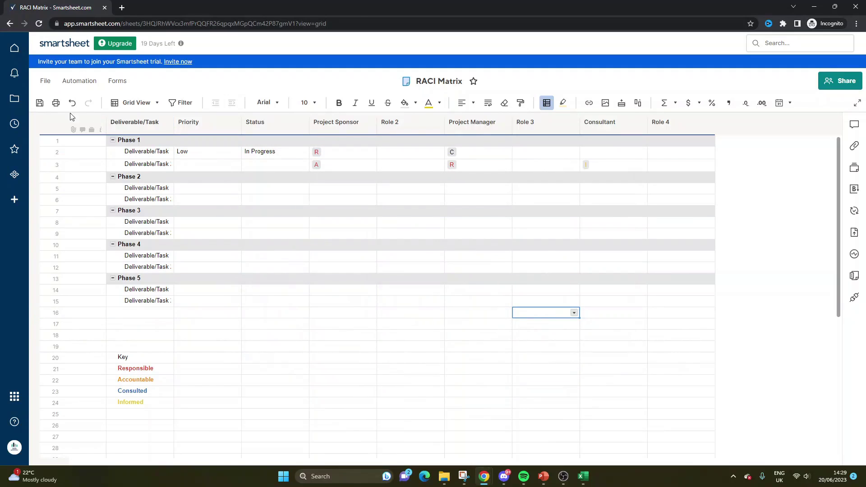
left_click(40, 103)
- Duplicate the first R rule again and change its condition to Project Sponsor contains A
left_click(487, 104)
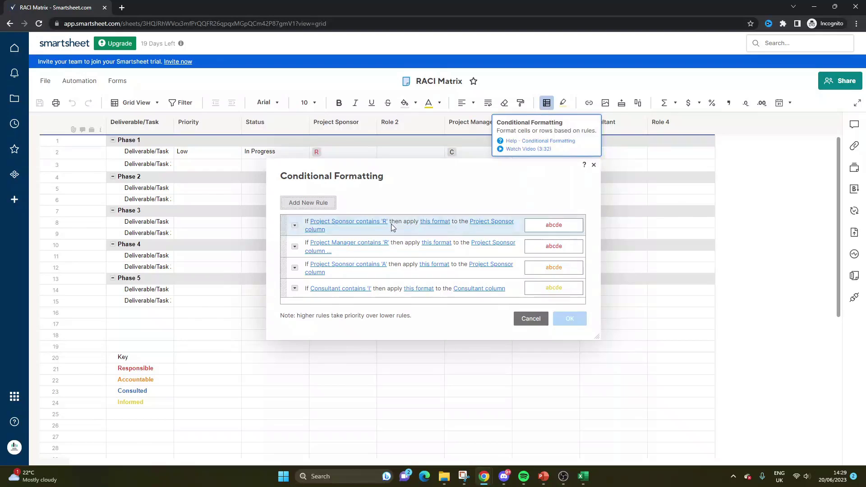
left_click(294, 225)
left_click(321, 256)
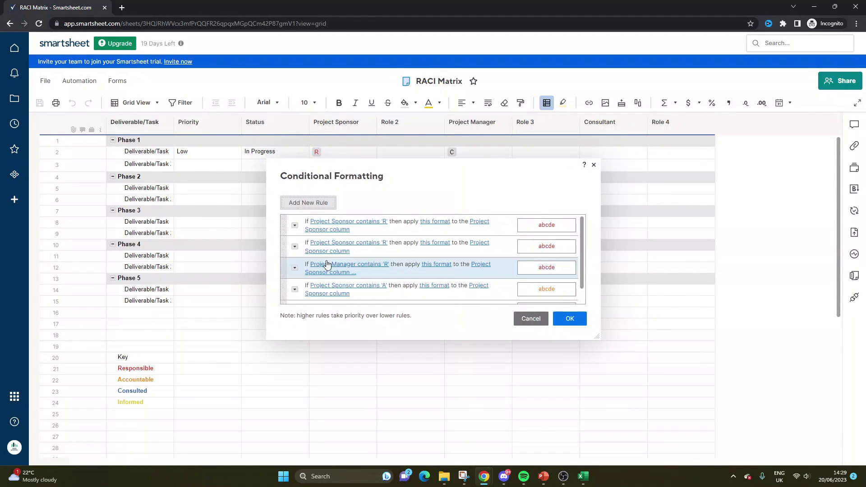
left_click(295, 246)
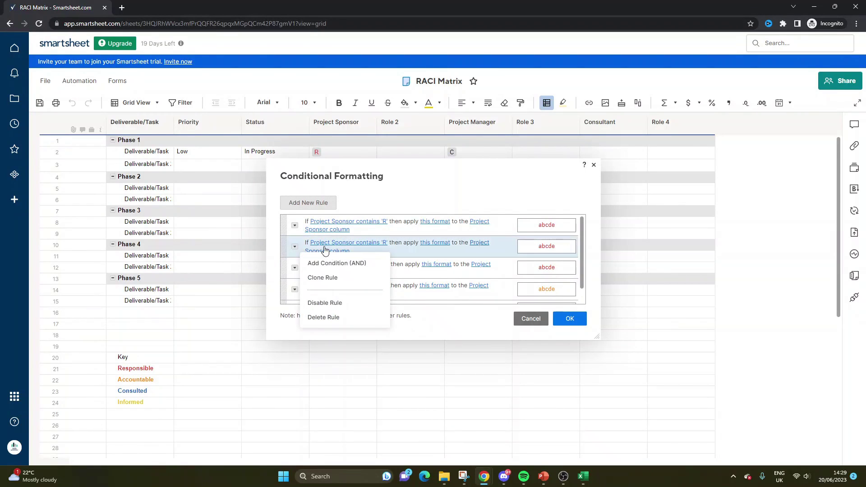
left_click(333, 264)
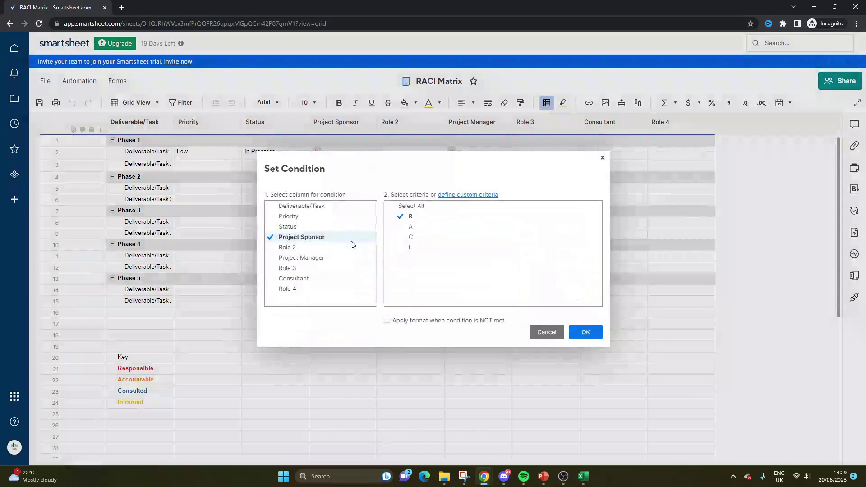
left_click(411, 226)
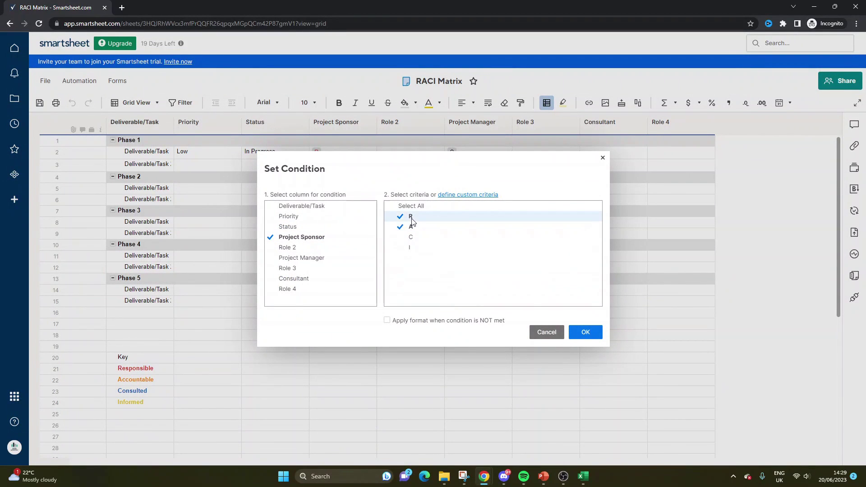
left_click(410, 216)
left_click(585, 333)
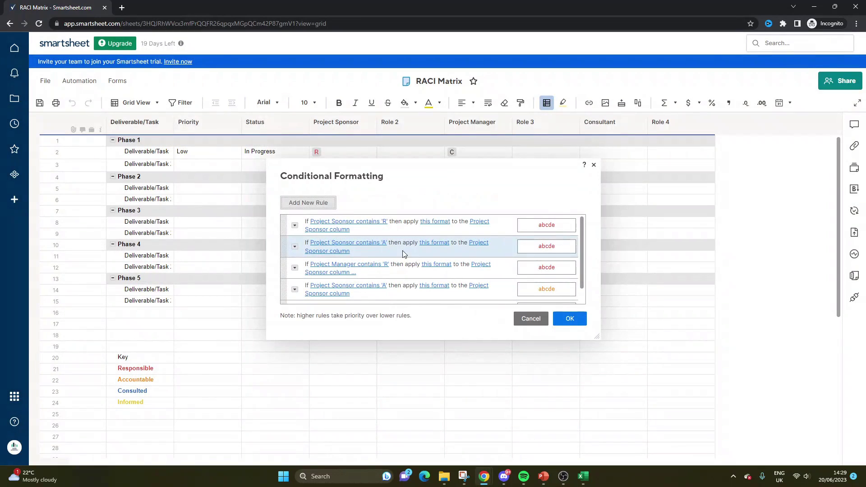
- Give the Project Sponsor A rule orange text and apply the rules
left_click(439, 246)
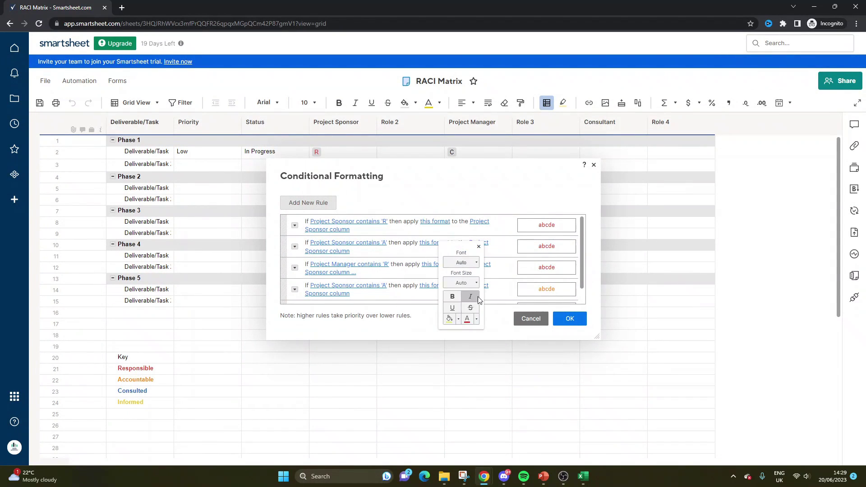
left_click(476, 319)
left_click(494, 336)
left_click(489, 267)
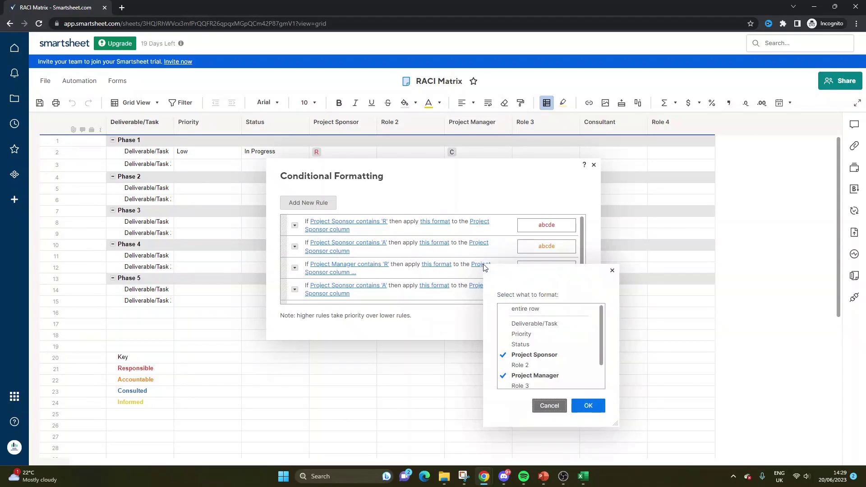
left_click(538, 355)
left_click(588, 405)
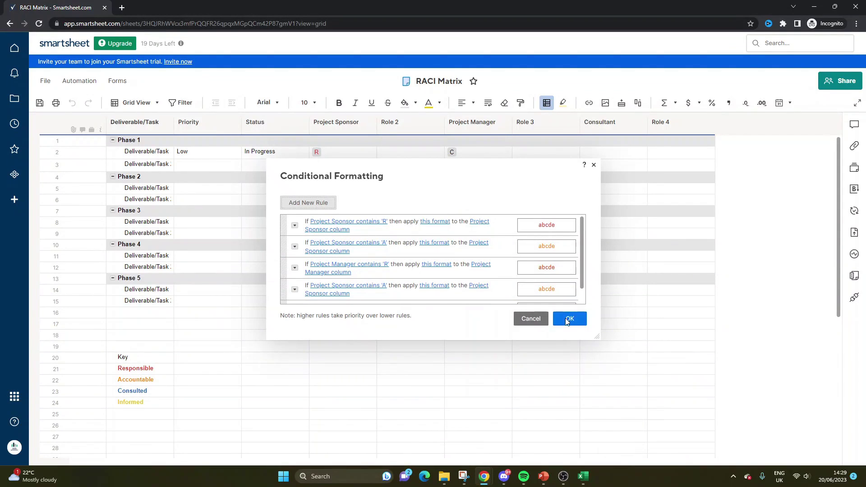
left_click(573, 318)
left_click(466, 210)
left_click(459, 156)
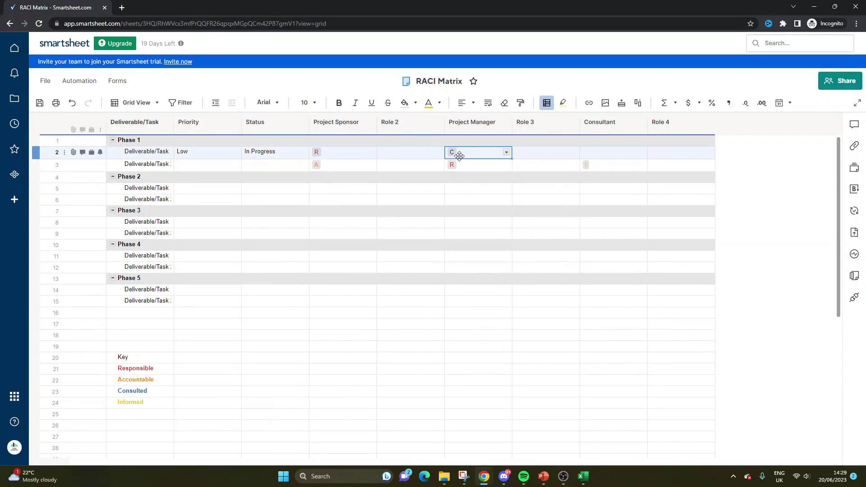
- Set row 2's Project Manager to A and review the formatting rules unchanged
left_click(506, 152)
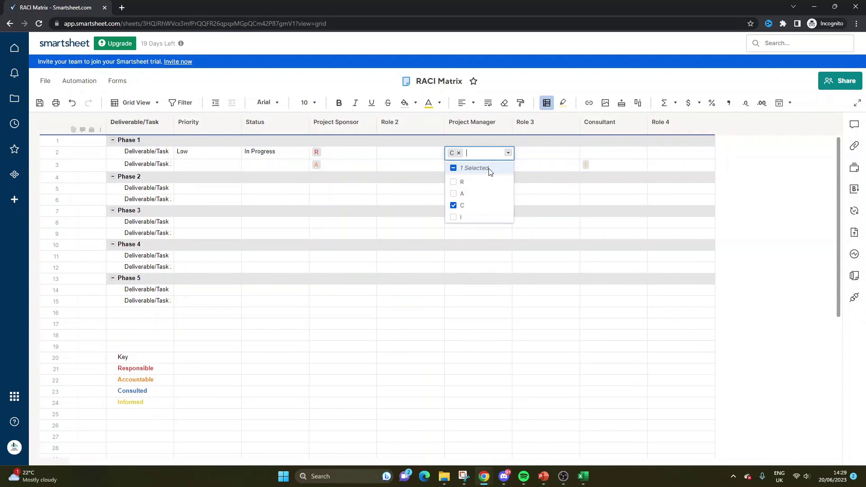
left_click(459, 195)
left_click(518, 234)
left_click(500, 141)
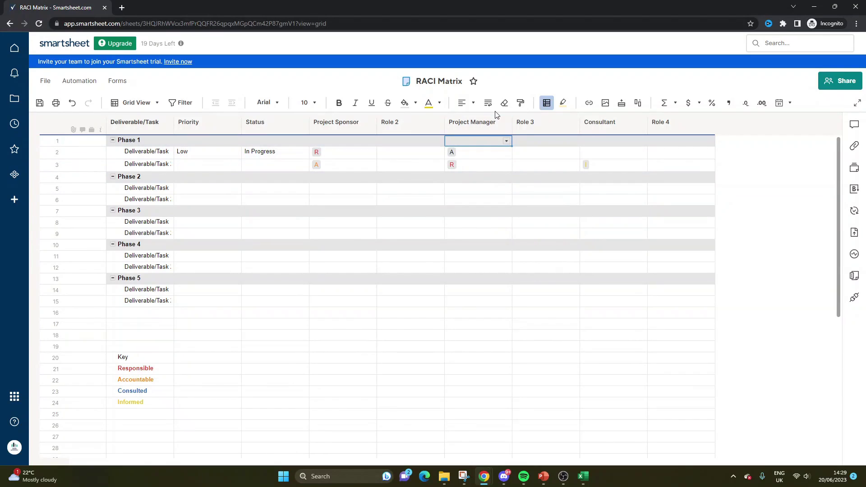
left_click(546, 103)
scroll(456, 282, "down", 1)
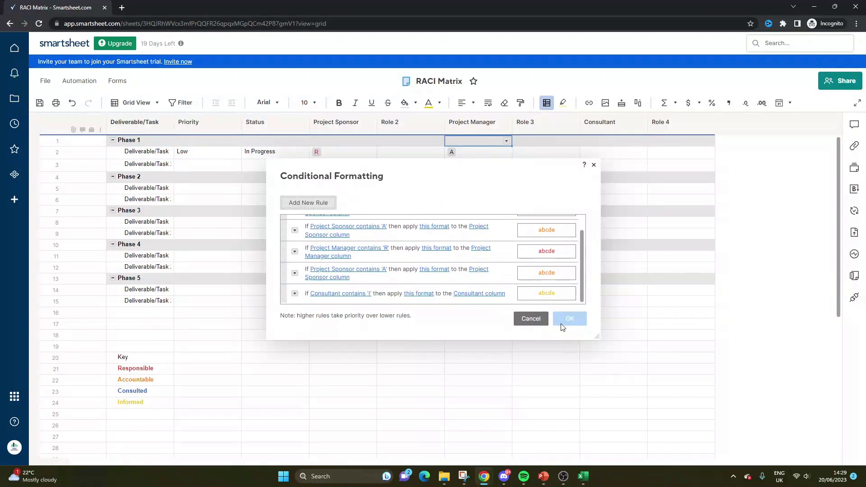
left_click(525, 318)
left_click(490, 202)
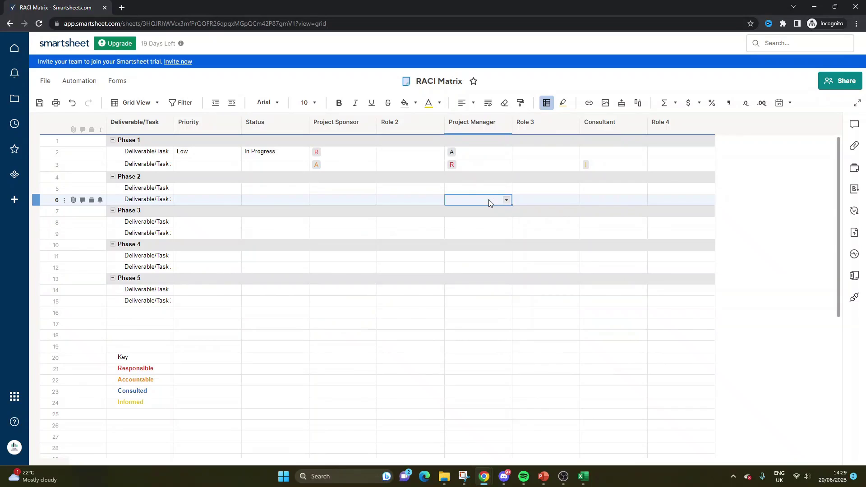
- Bold the Key label, save the sheet, and return to the RACI Matrix workspace
left_click(151, 357)
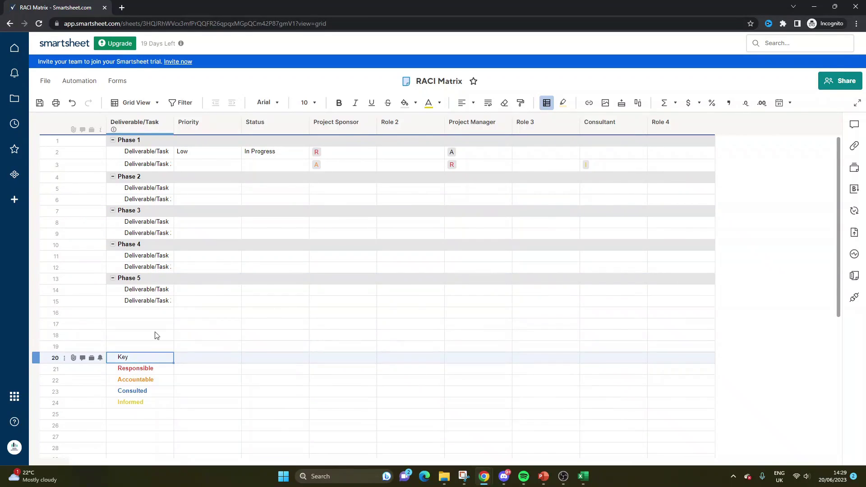
left_click(339, 102)
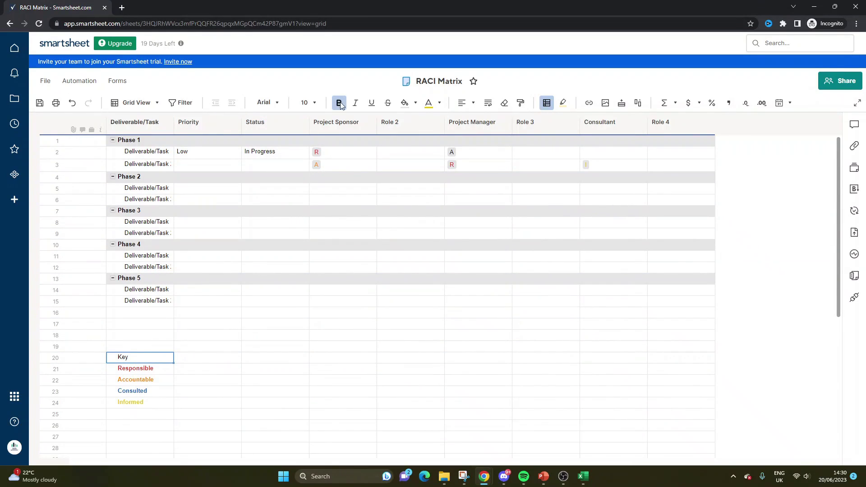
left_click(467, 244)
left_click(39, 103)
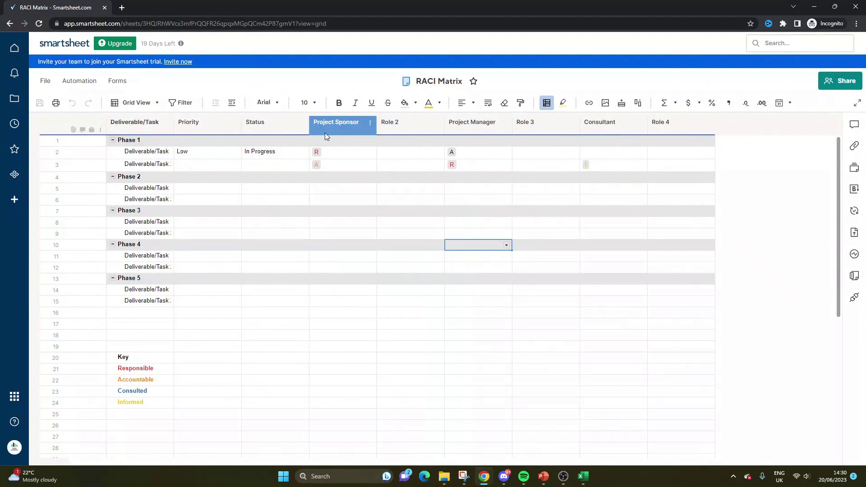
left_click(473, 156)
left_click(545, 222)
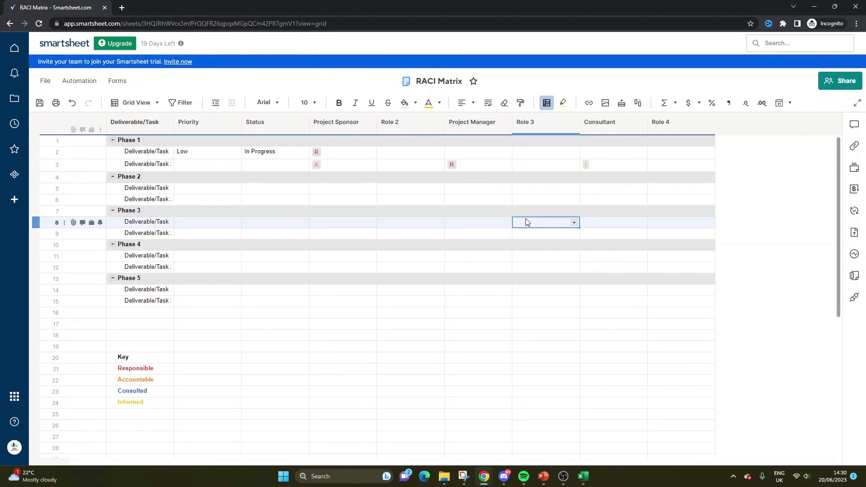
left_click(28, 101)
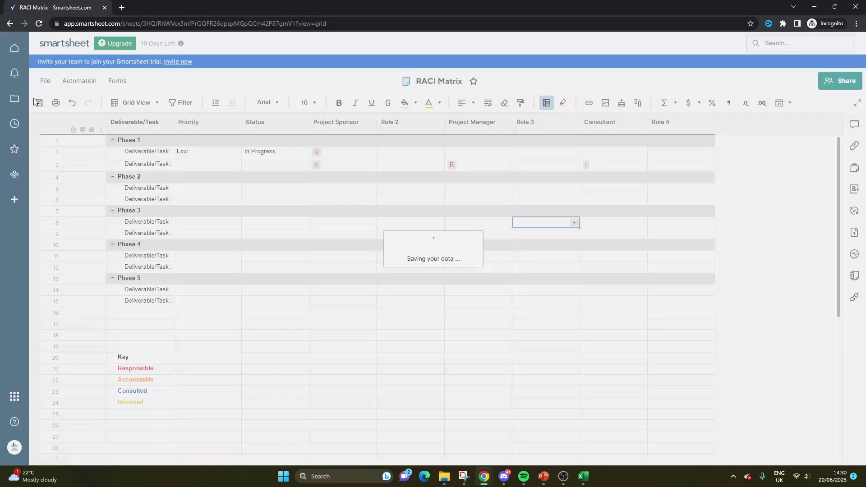
- Create a new report named RACI Matrix and open it
right_click(331, 179)
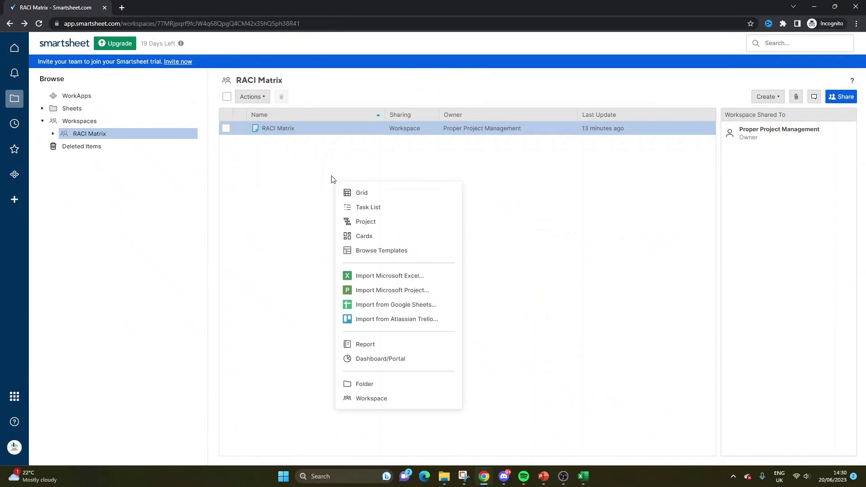
left_click(373, 342)
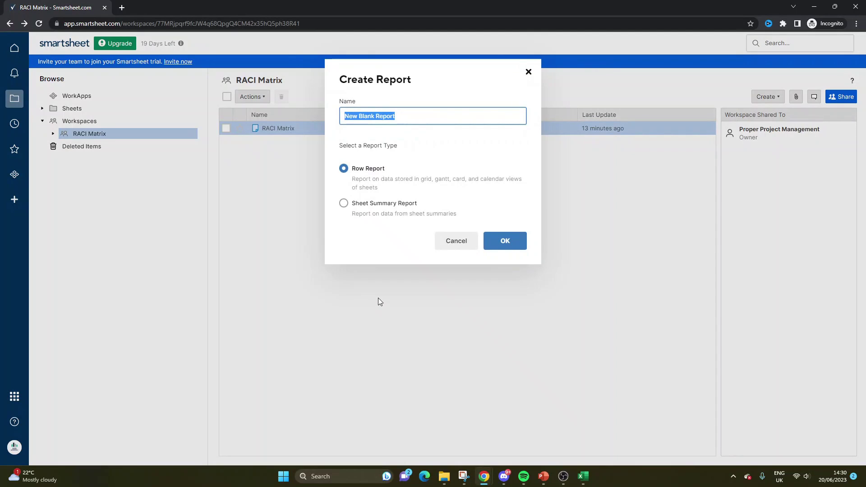
type("RACI MA")
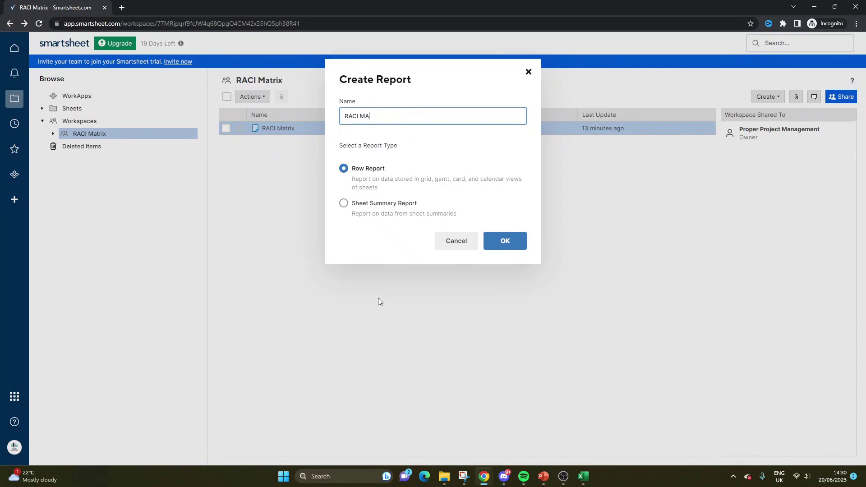
type("trixa")
left_click(505, 242)
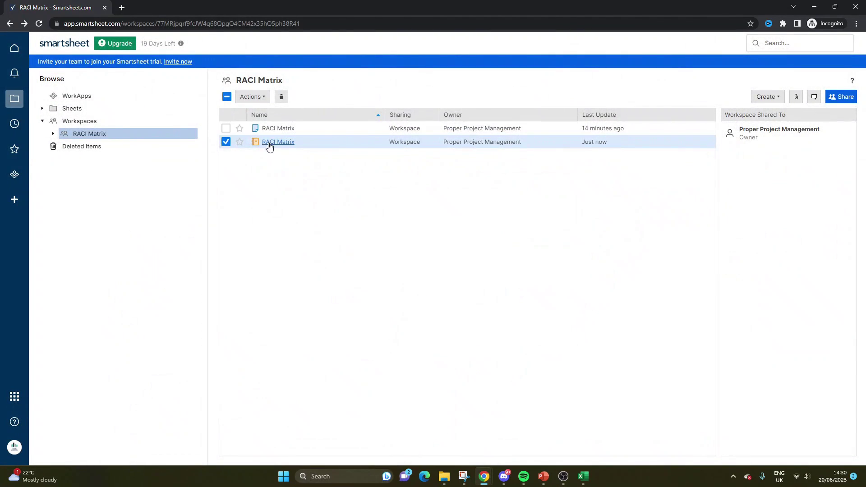
left_click(269, 143)
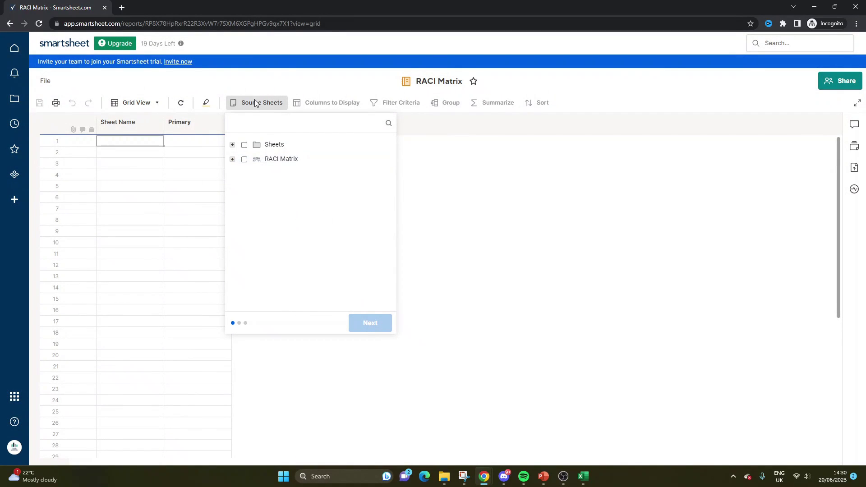
- Source the report from RACI Matrix with Project Sponsor, Project Manager and Consultant columns
left_click(244, 159)
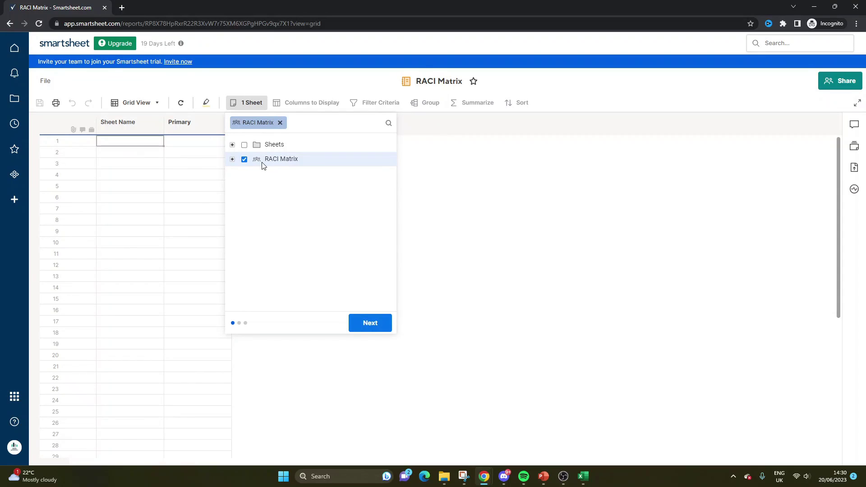
left_click(378, 327)
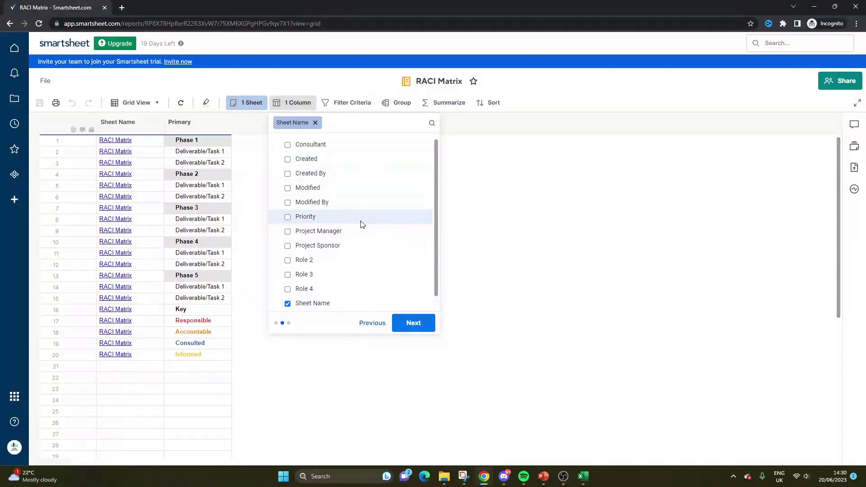
left_click(288, 304)
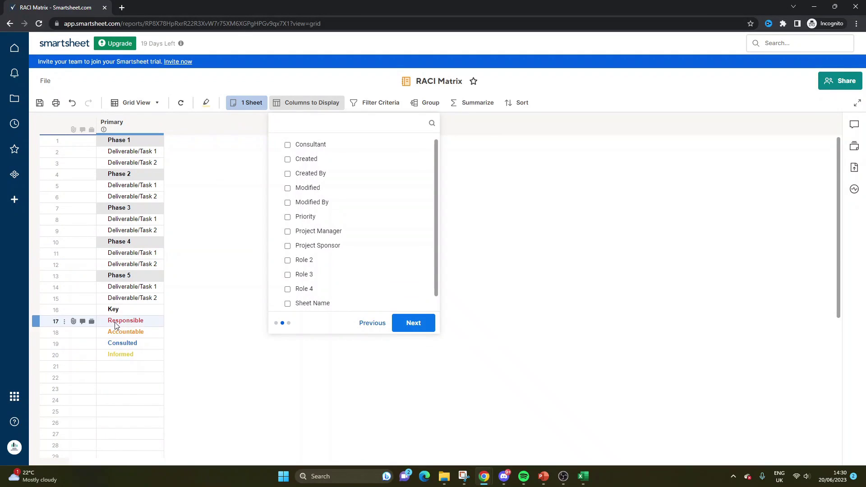
scroll(385, 231, "down", 1)
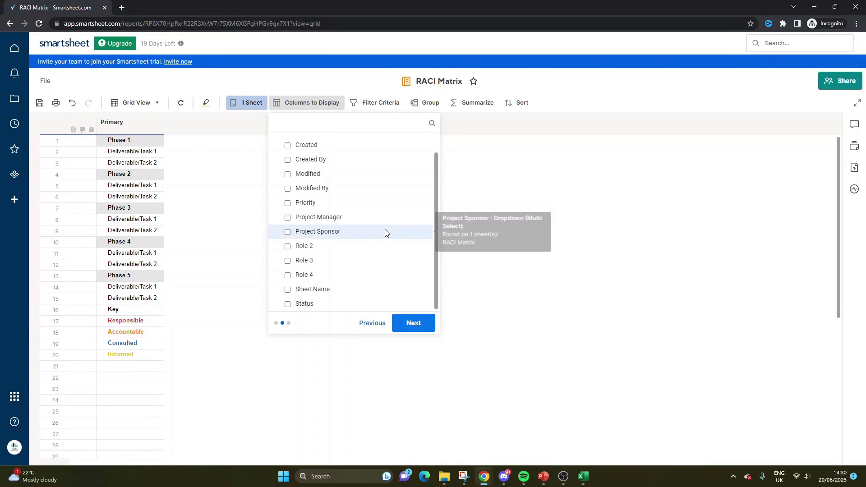
left_click(309, 304)
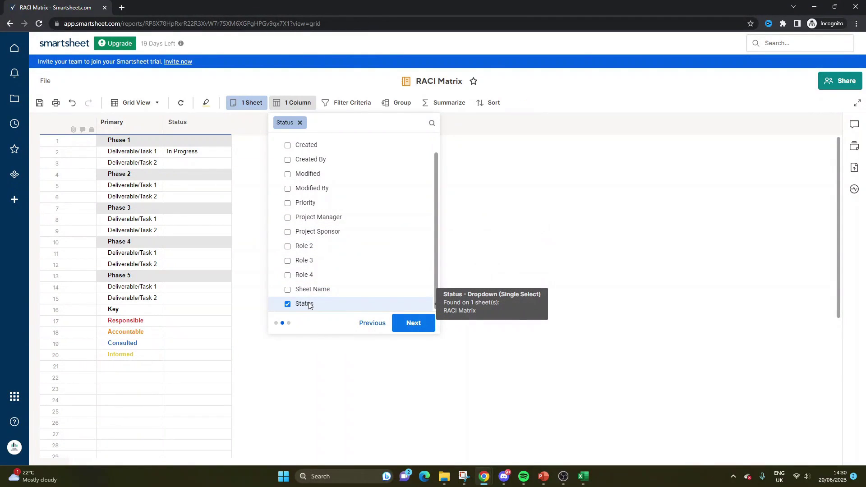
left_click(309, 305)
scroll(318, 271, "up", 1)
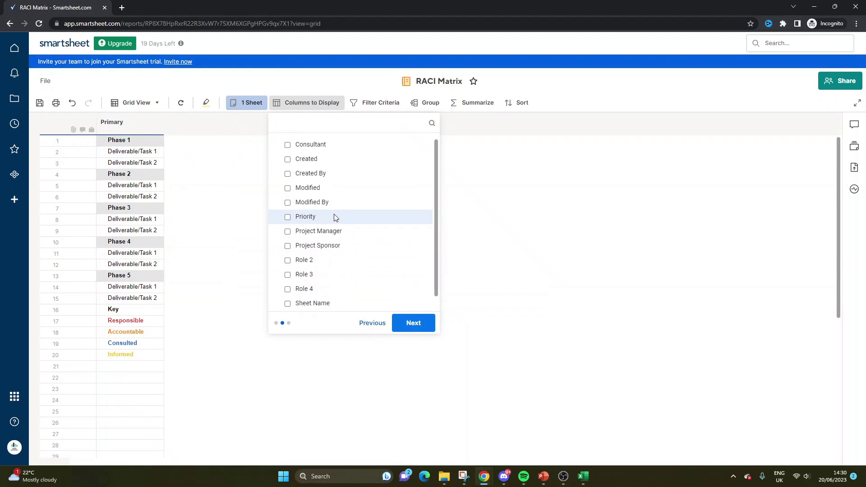
left_click(323, 245)
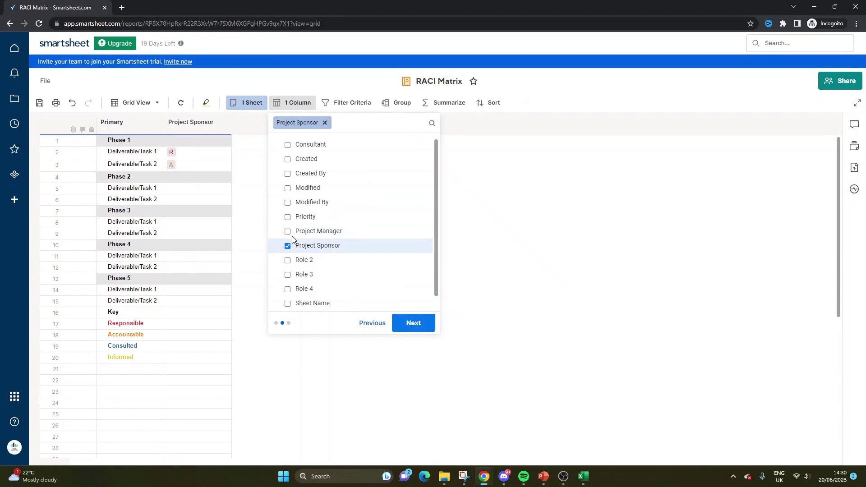
left_click(288, 233)
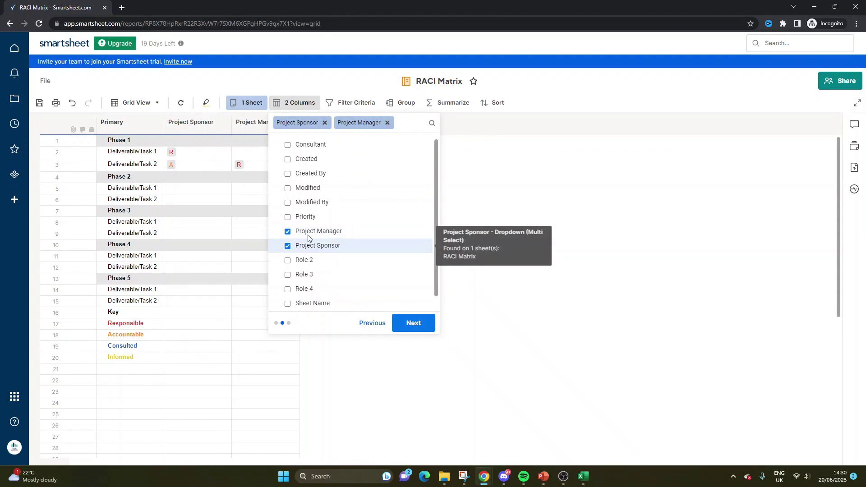
left_click(289, 146)
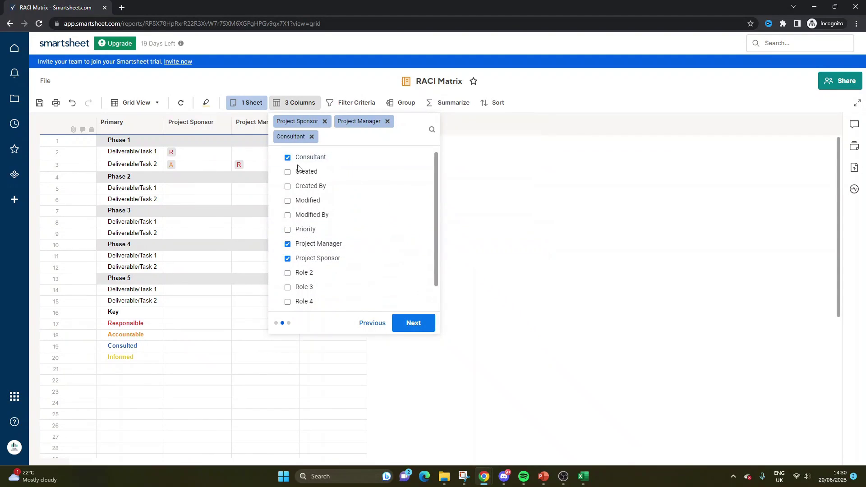
- Apply the report settings without a filter and return to the workspace
left_click(406, 323)
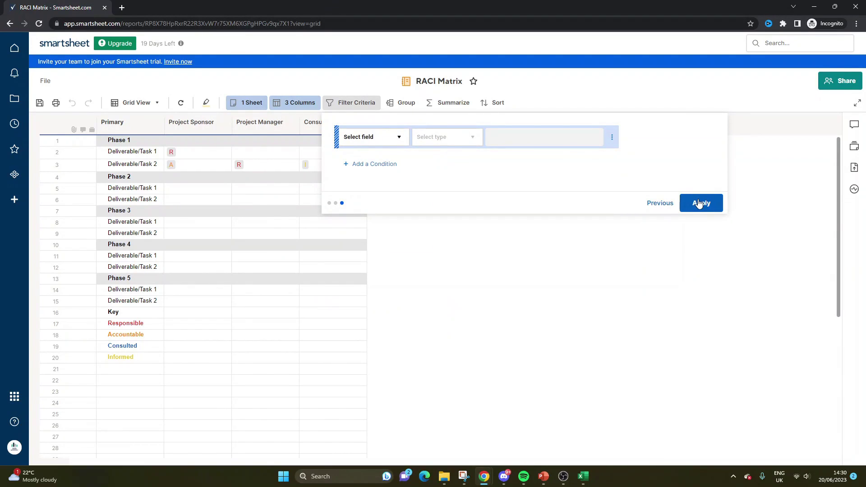
left_click(400, 141)
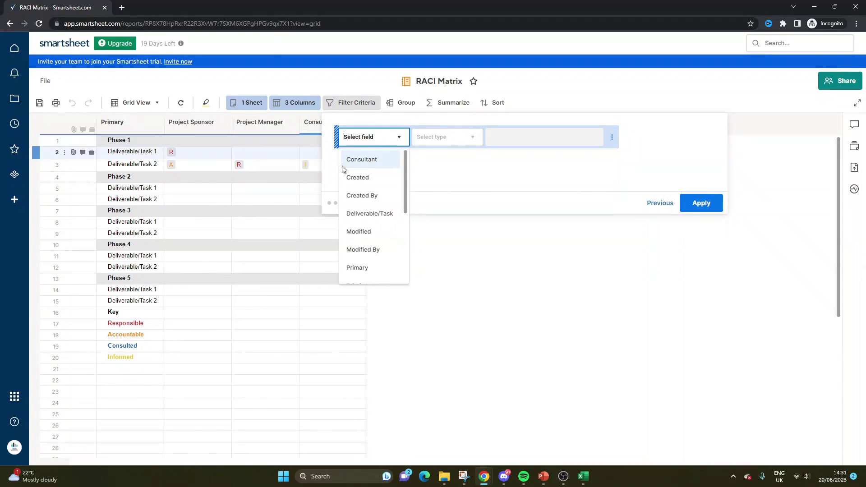
left_click(697, 204)
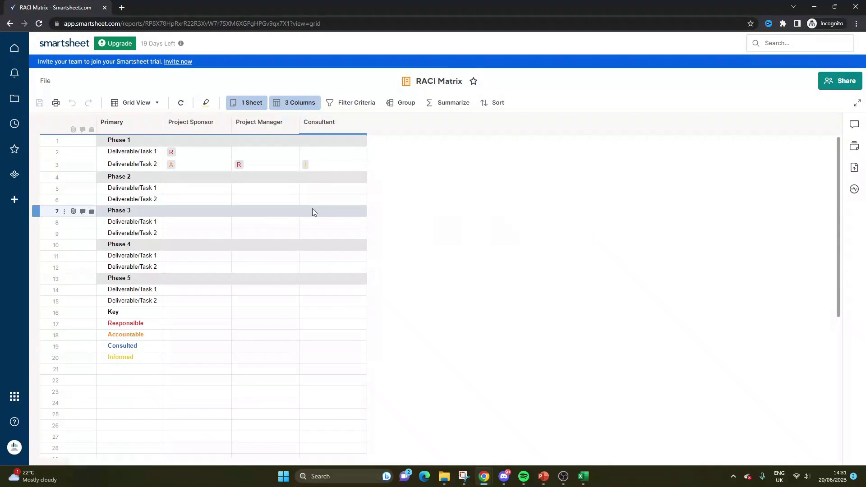
left_click(9, 23)
- Delete the key legend rows 19–24 from the RACI Matrix sheet and save it
double_click(282, 130)
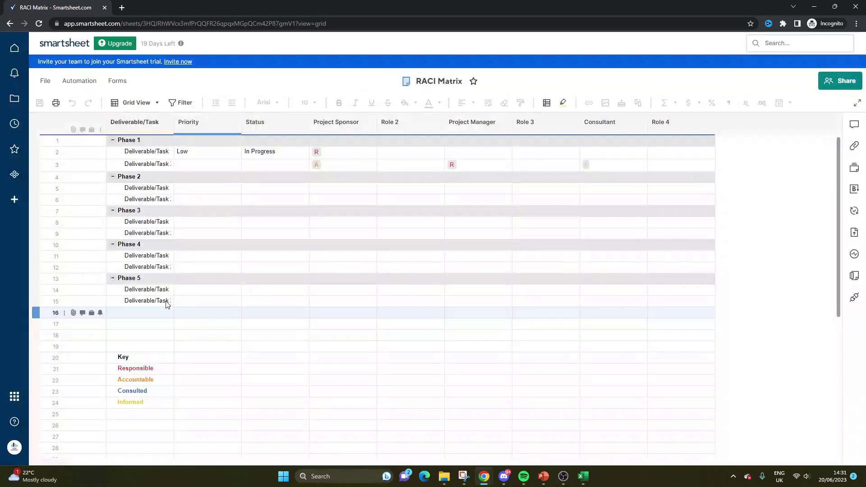
left_click(166, 346)
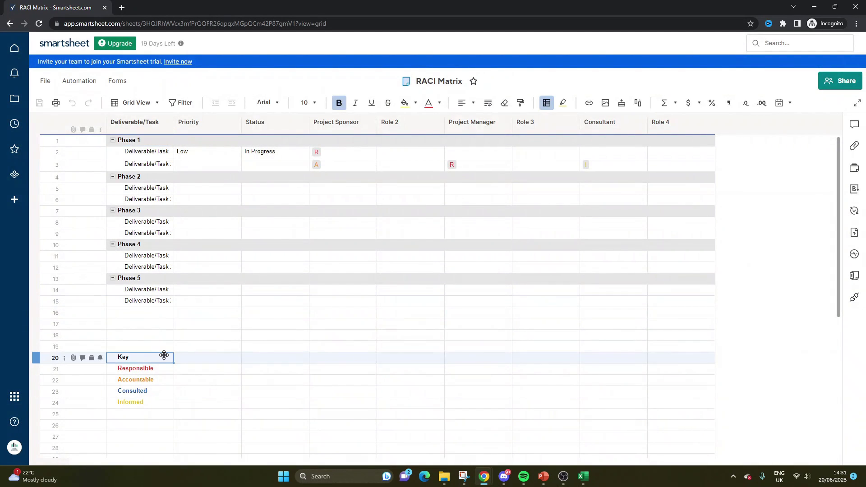
left_click(174, 404, "shift")
key("Delete")
left_click(290, 349)
left_click(41, 103)
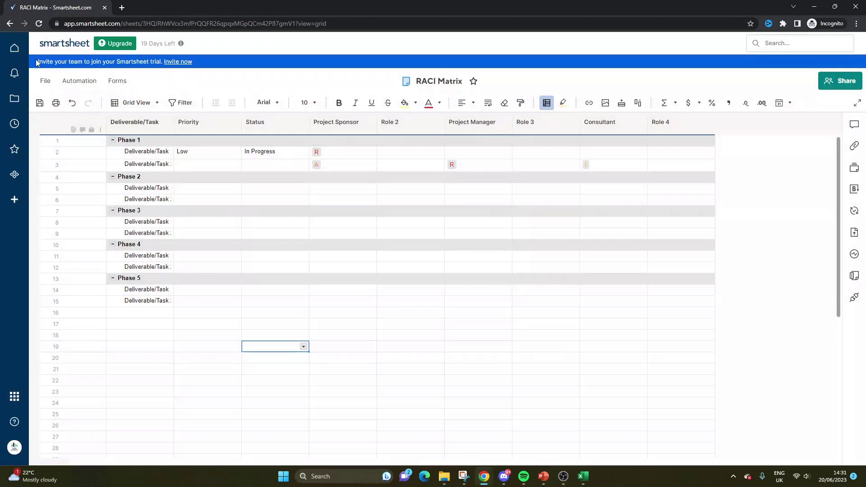
left_click(9, 24)
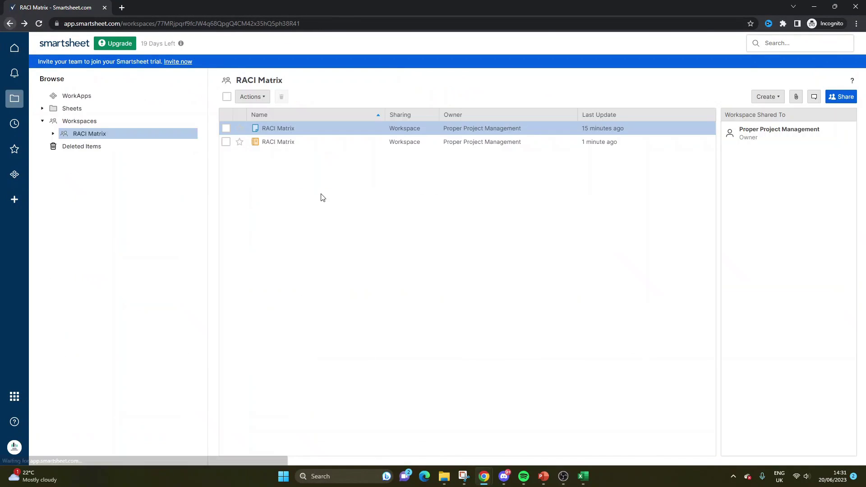
- View the RACI Matrix report, then return to the workspace's create options
left_click(283, 143)
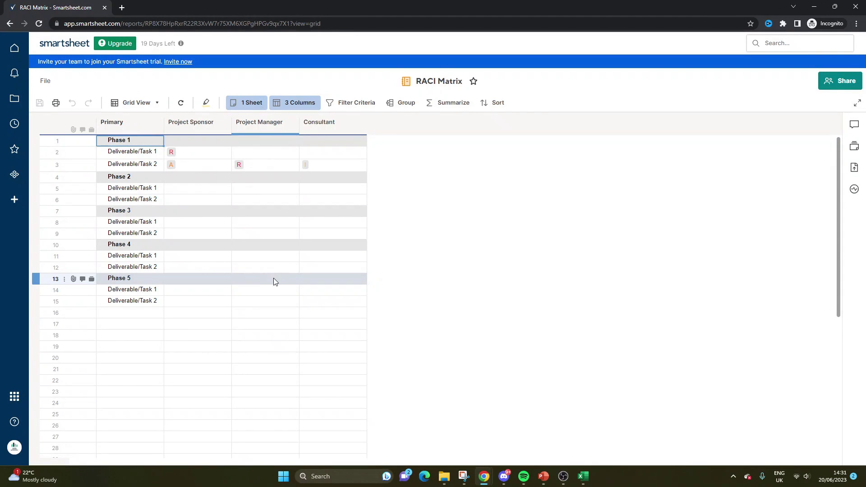
left_click(273, 279)
left_click(10, 23)
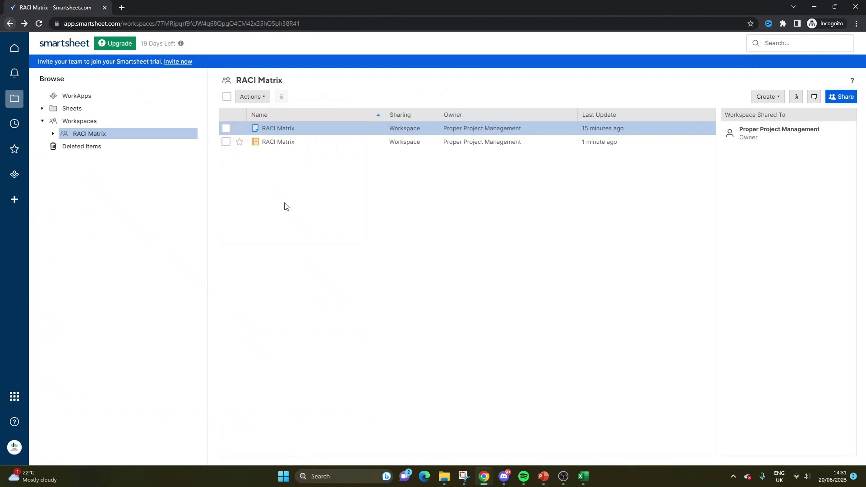
right_click(339, 184)
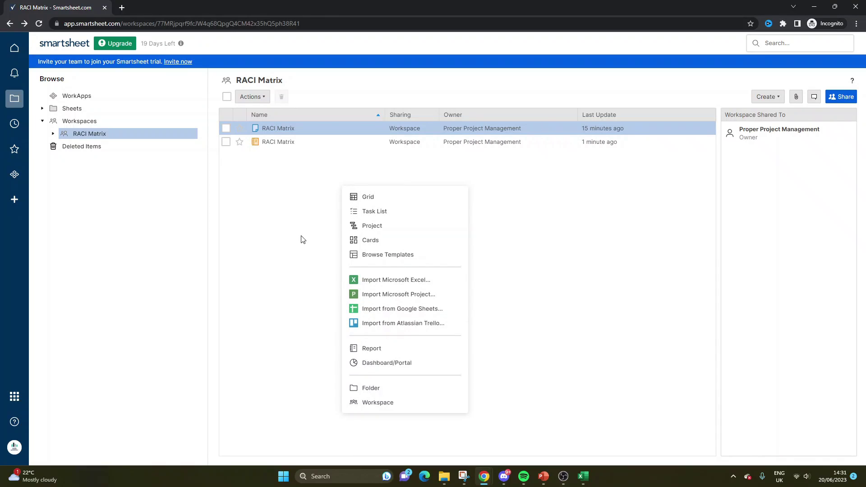
- Create a new dashboard named 'RACI MAtrix'
left_click(387, 363)
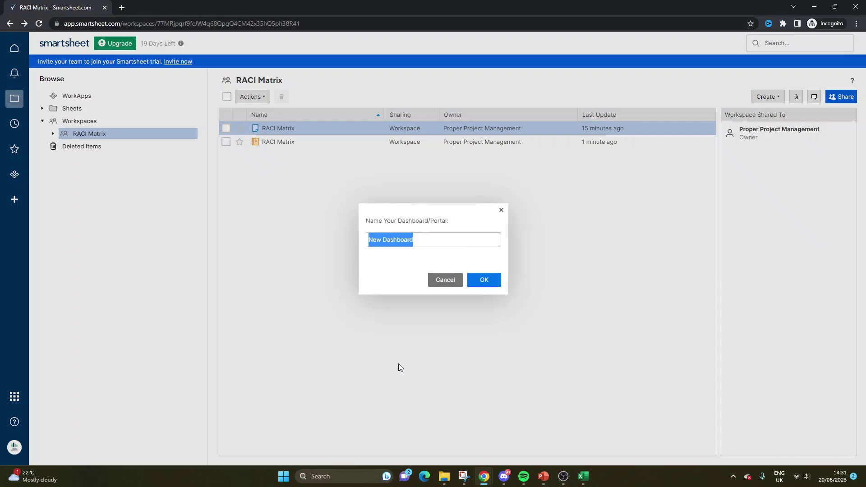
type("RACI MAtri")
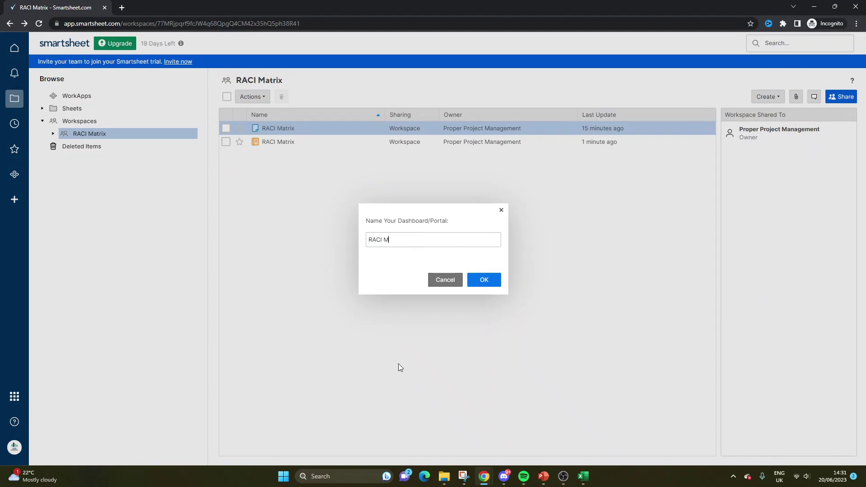
type("x")
key("Return")
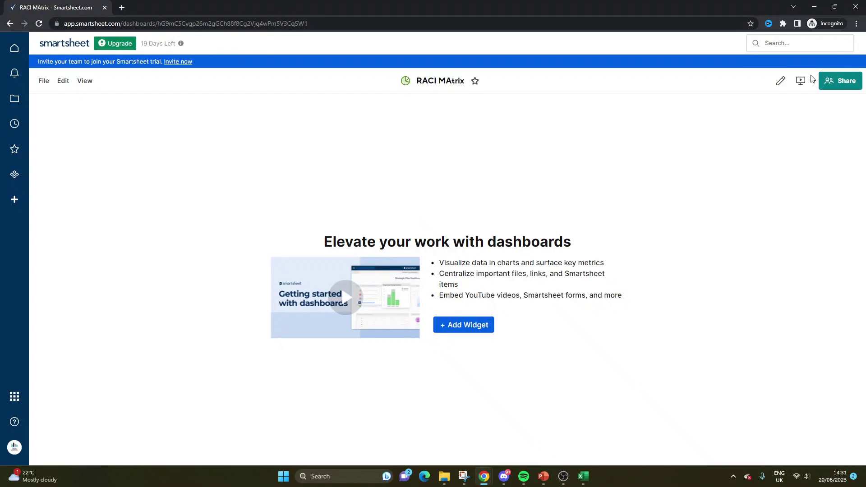
- Add a Report widget to the dashboard that shows the RACI Matrix report
left_click(776, 85)
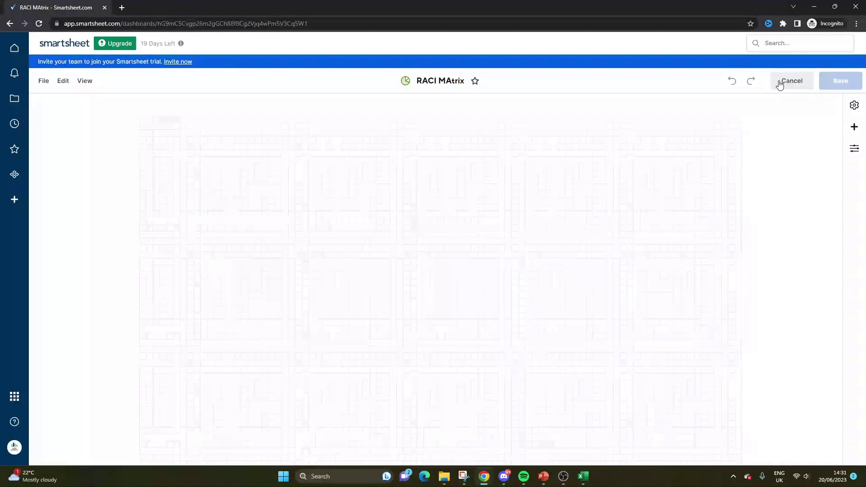
left_click(850, 126)
left_click(748, 258)
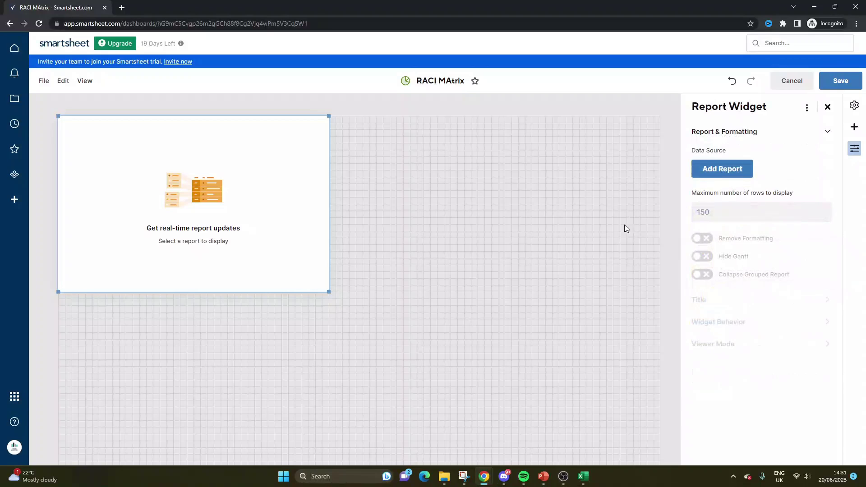
left_click(724, 172)
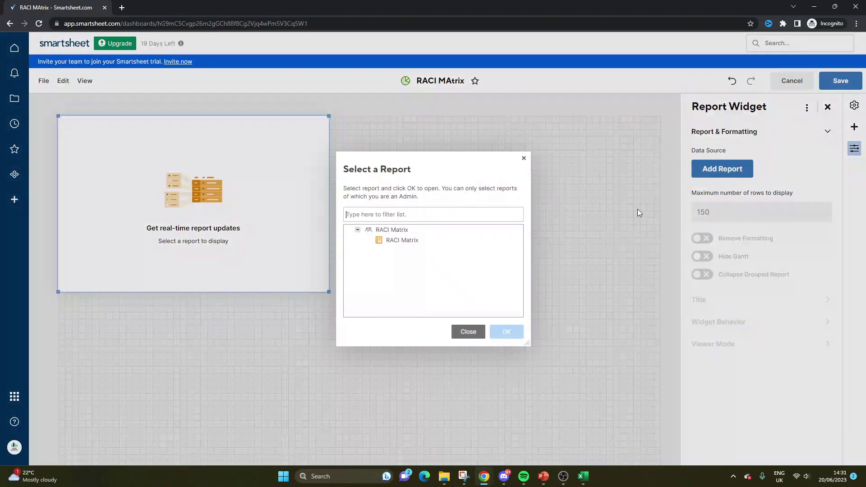
left_click(398, 242)
left_click(504, 332)
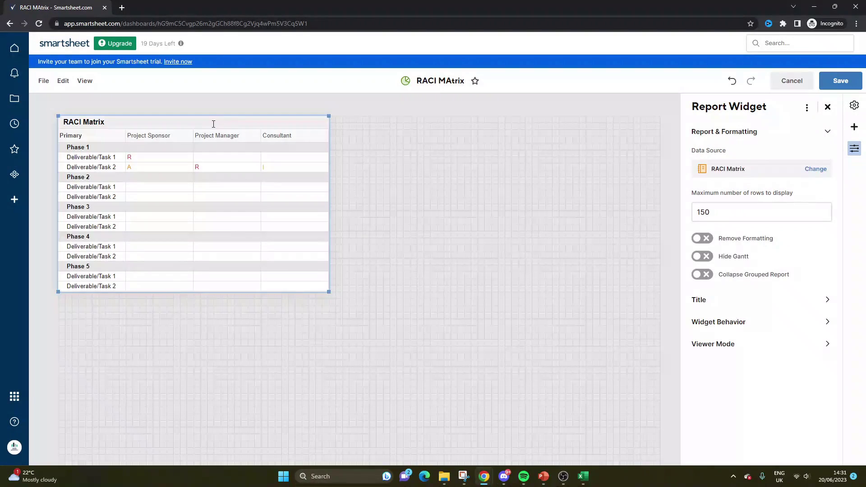
- Centre the report widget, enlarge it to show every row, and save the dashboard
left_click(424, 260)
left_click_drag(194, 120, 329, 174)
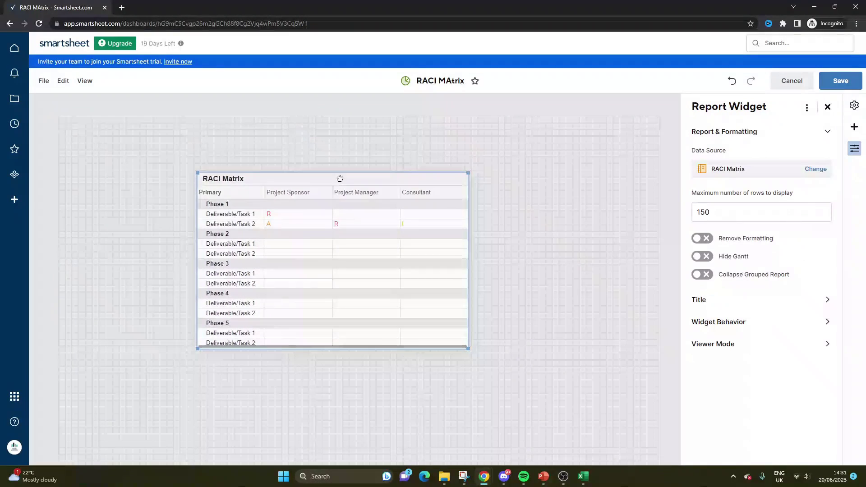
left_click_drag(466, 344, 569, 361)
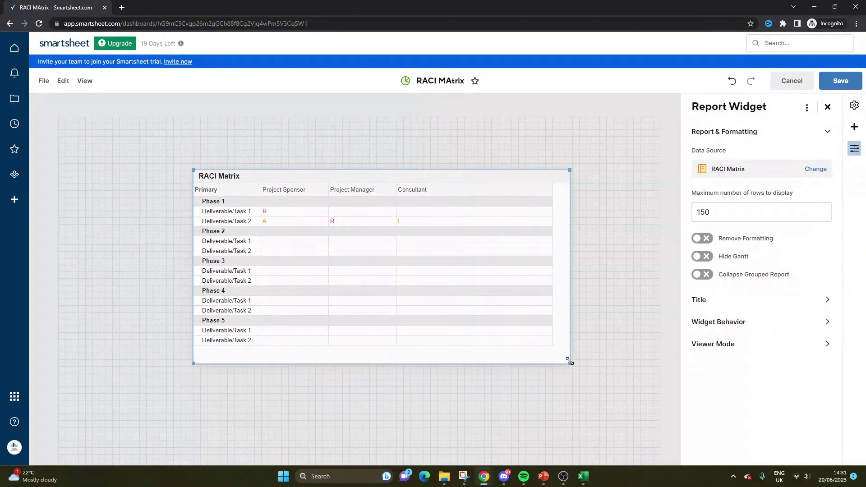
left_click(507, 397)
left_click(838, 81)
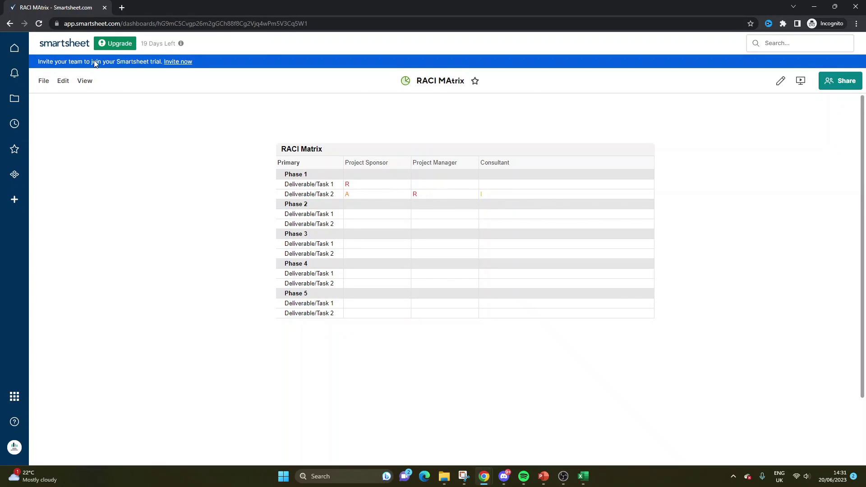
- Open the RACI Matrix sheet and centre the Project Sponsor R and A entries
left_click(10, 23)
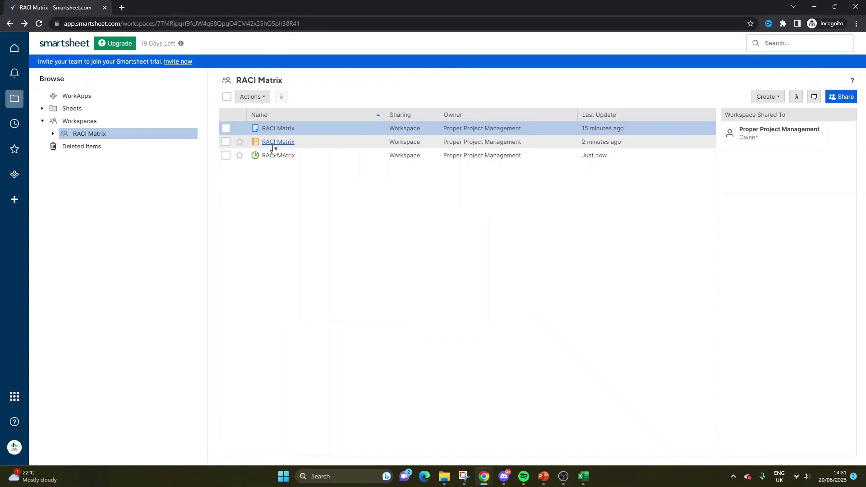
left_click(278, 156)
key("alt+Left")
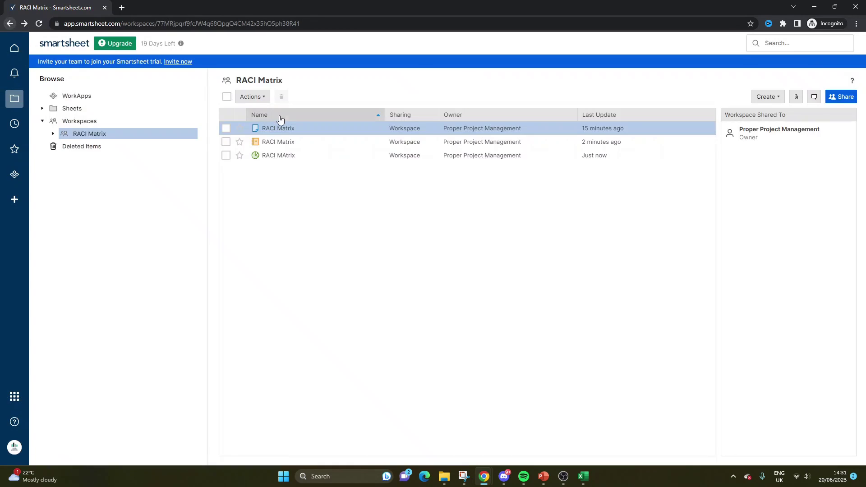
left_click(278, 128)
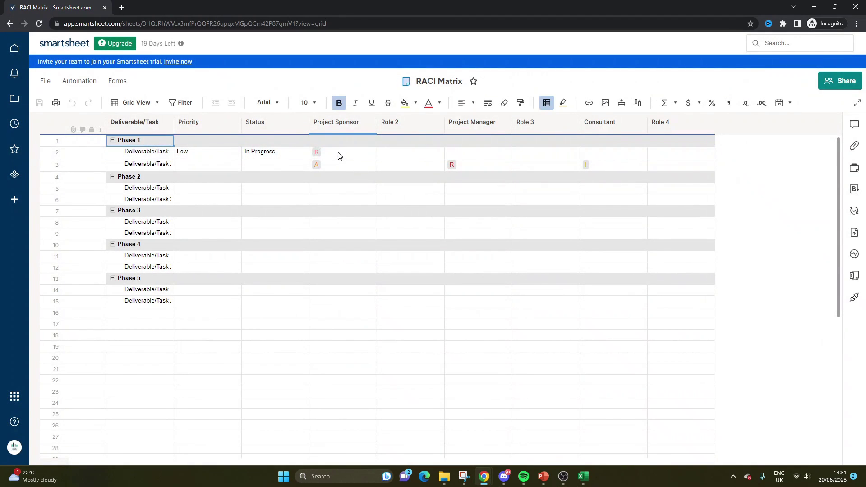
left_click_drag(339, 155, 350, 163)
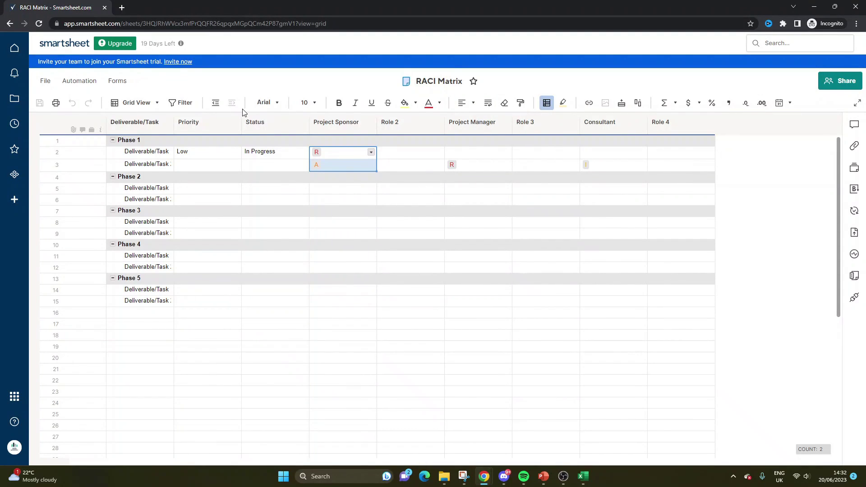
left_click(462, 103)
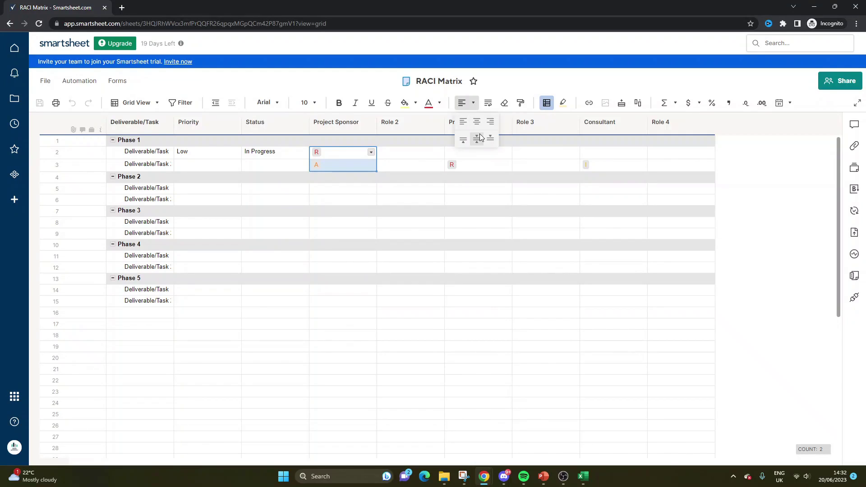
left_click(476, 122)
- Centre the RACI entries in the role columns across all task rows
left_click_drag(435, 152, 476, 154)
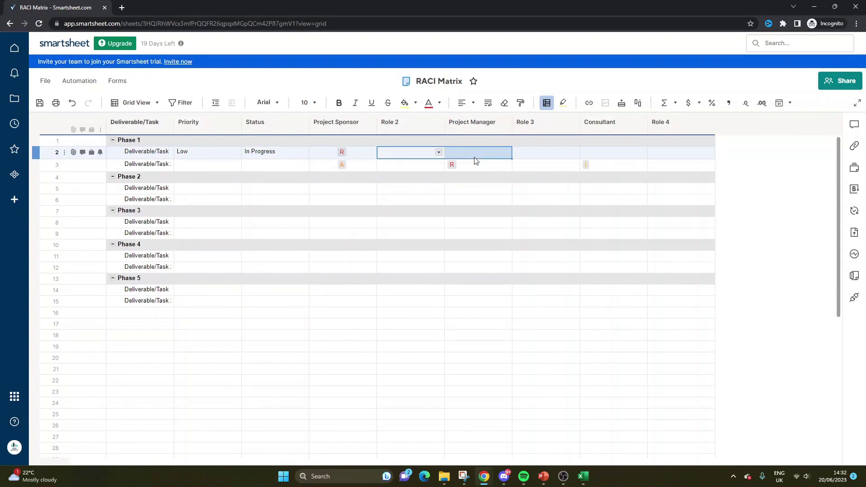
left_click_drag(321, 153, 670, 302)
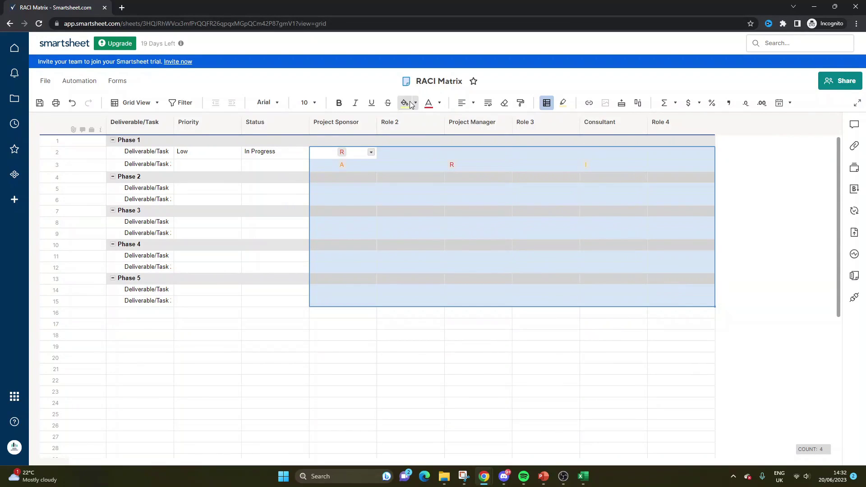
left_click(473, 103)
left_click(479, 127)
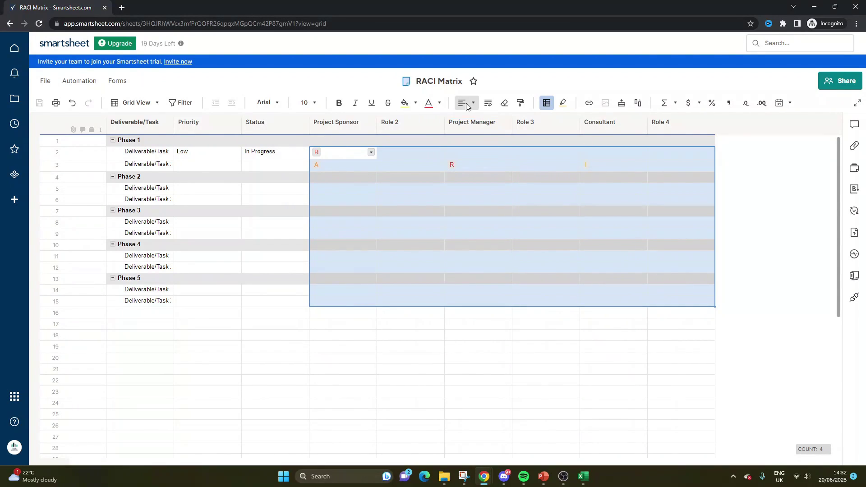
left_click(473, 103)
left_click(478, 126)
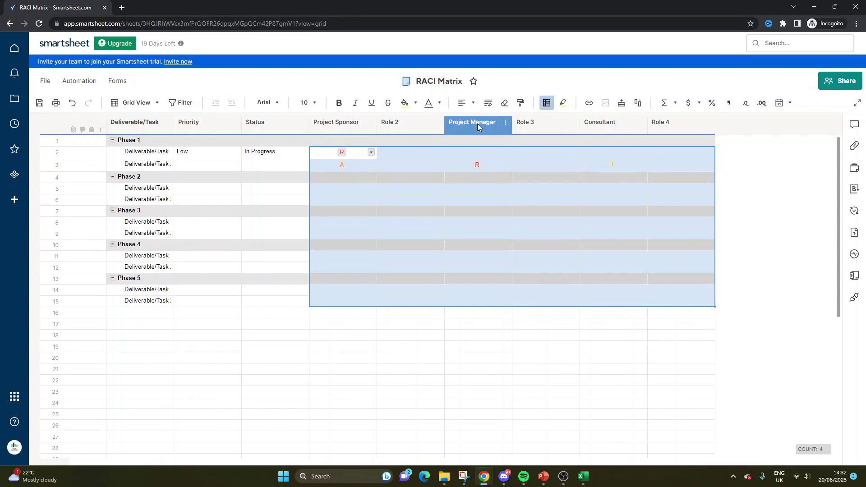
- Save the sheet and reopen the RACI MAtrix dashboard from the workspace
left_click(39, 103)
key("alt+Left")
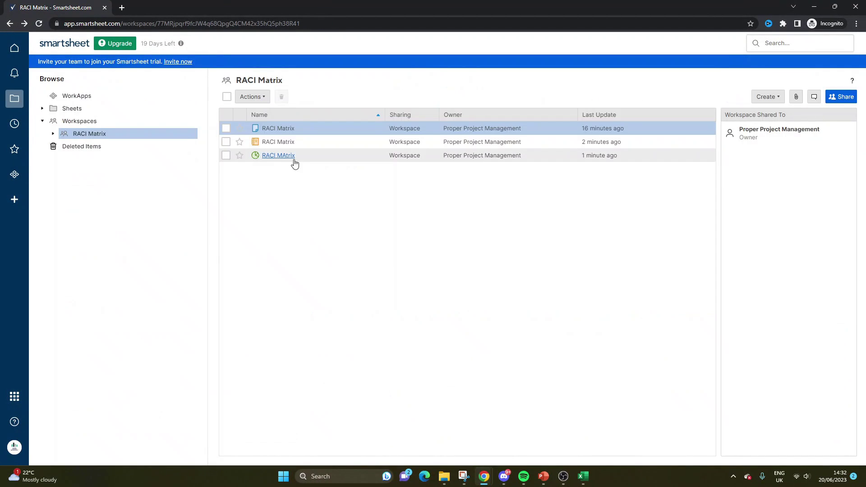
left_click(294, 161)
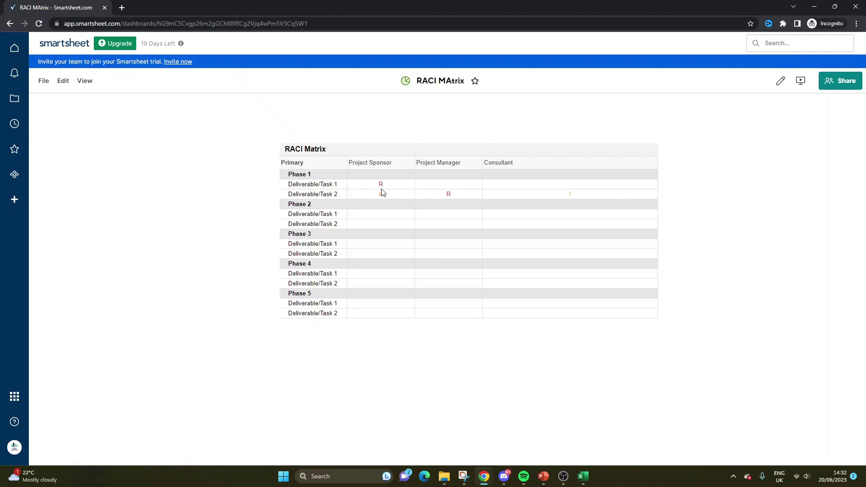